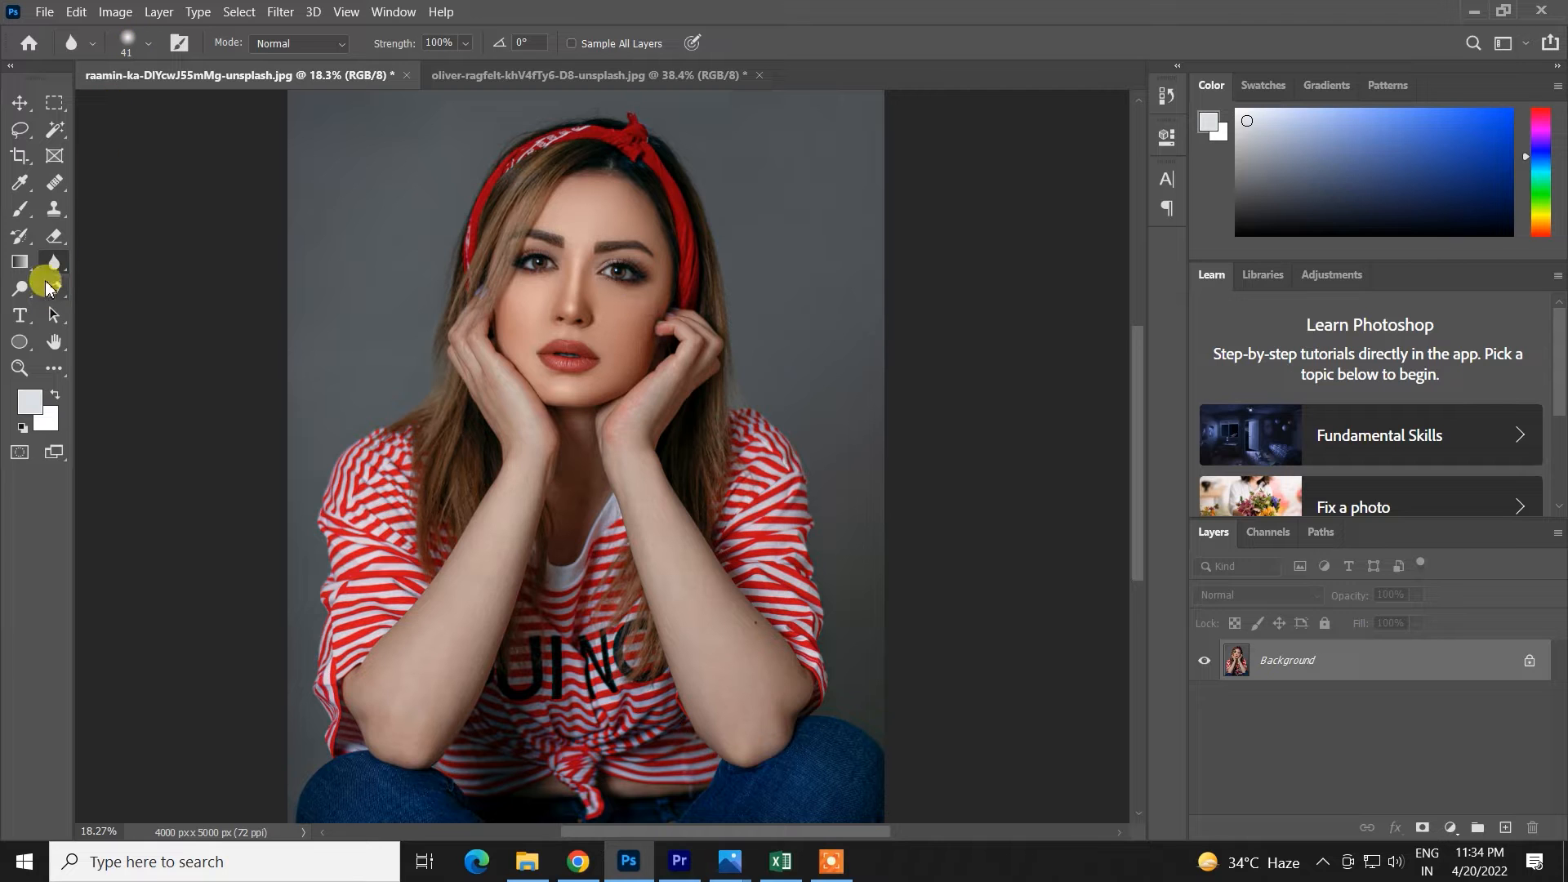
- Look through the tools grouped with the Blur Tool and the Dodge Tool
left_click(54, 263)
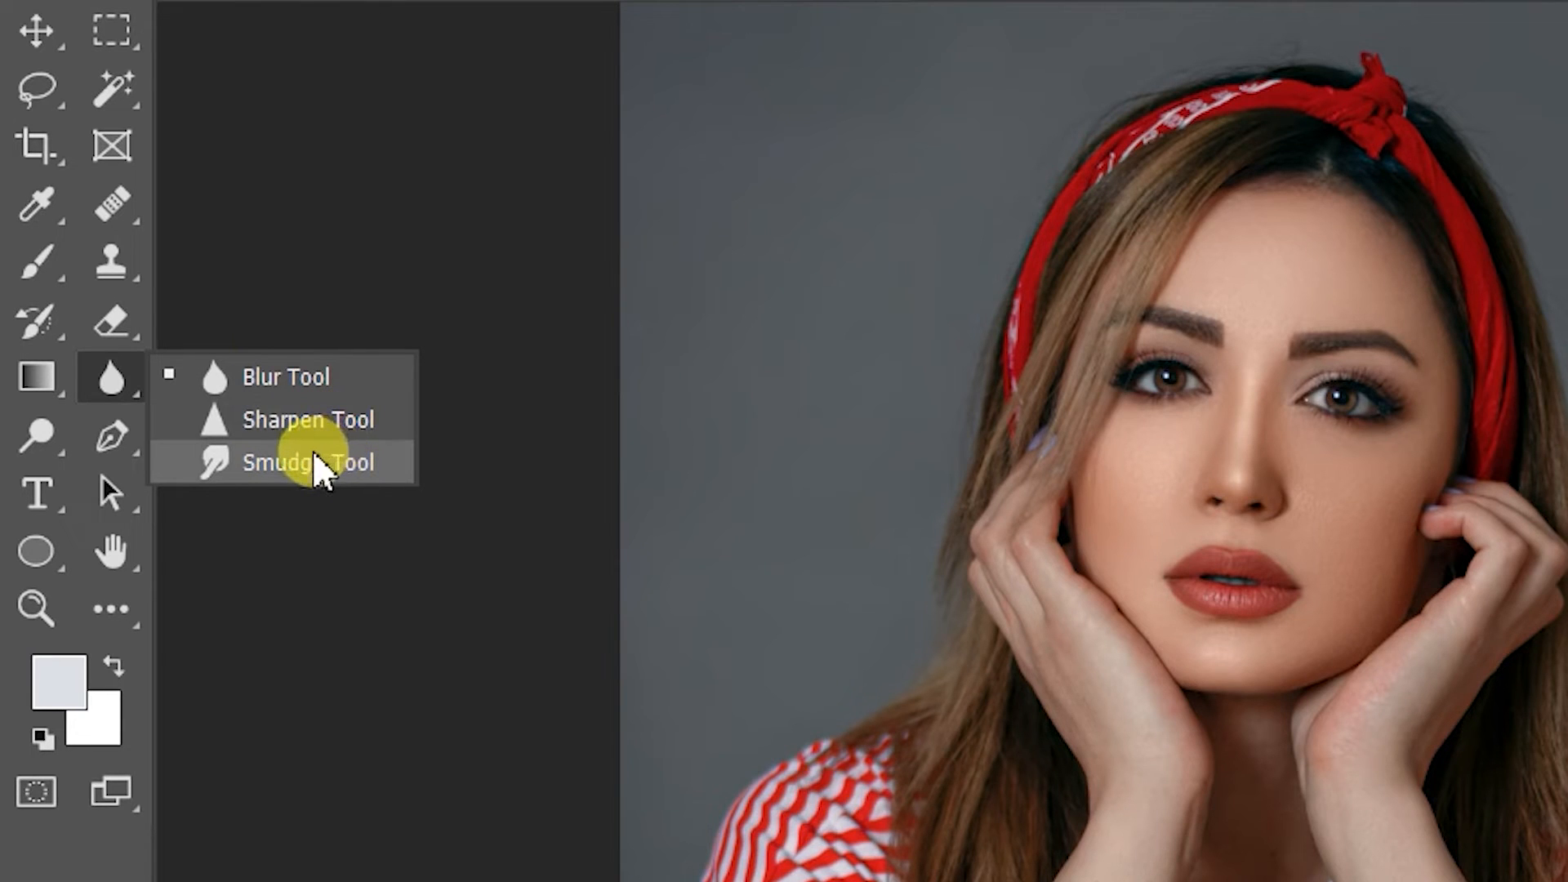
left_click(245, 461)
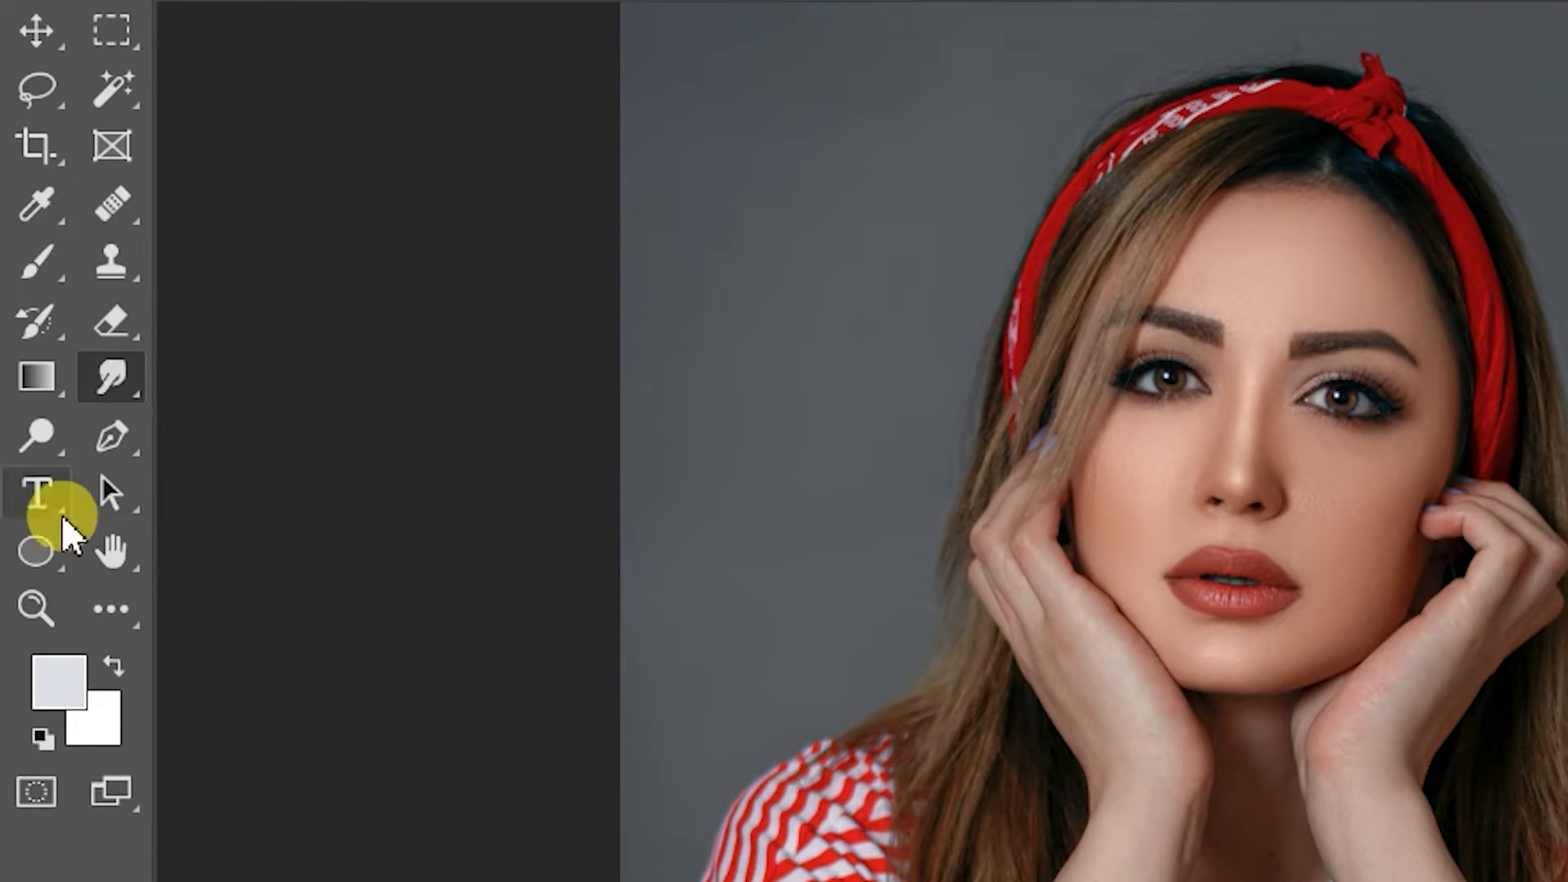
right_click(33, 424)
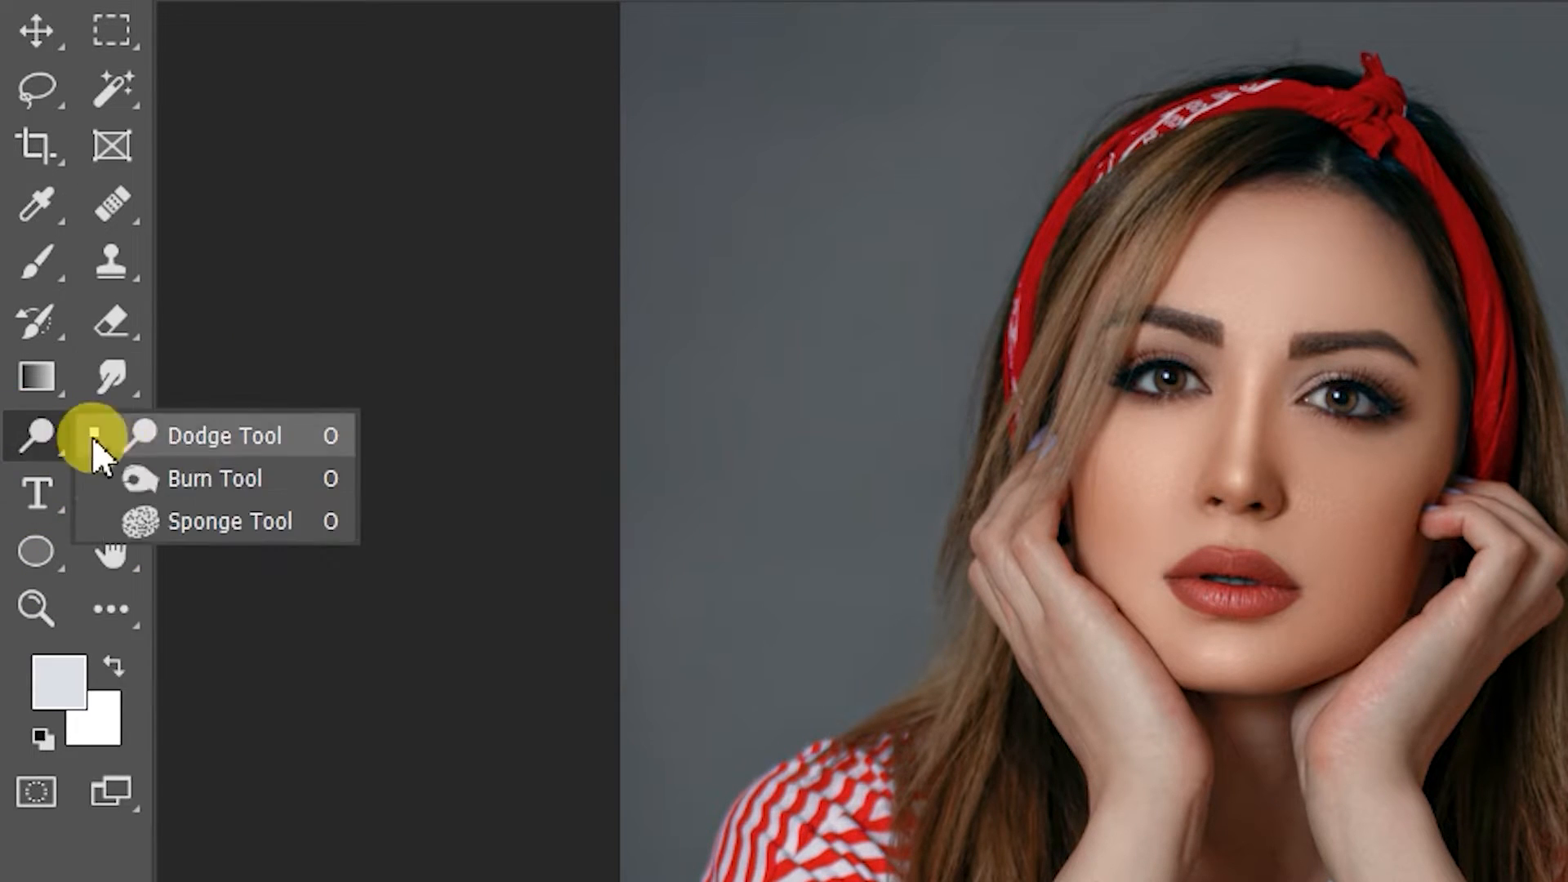
right_click(111, 379)
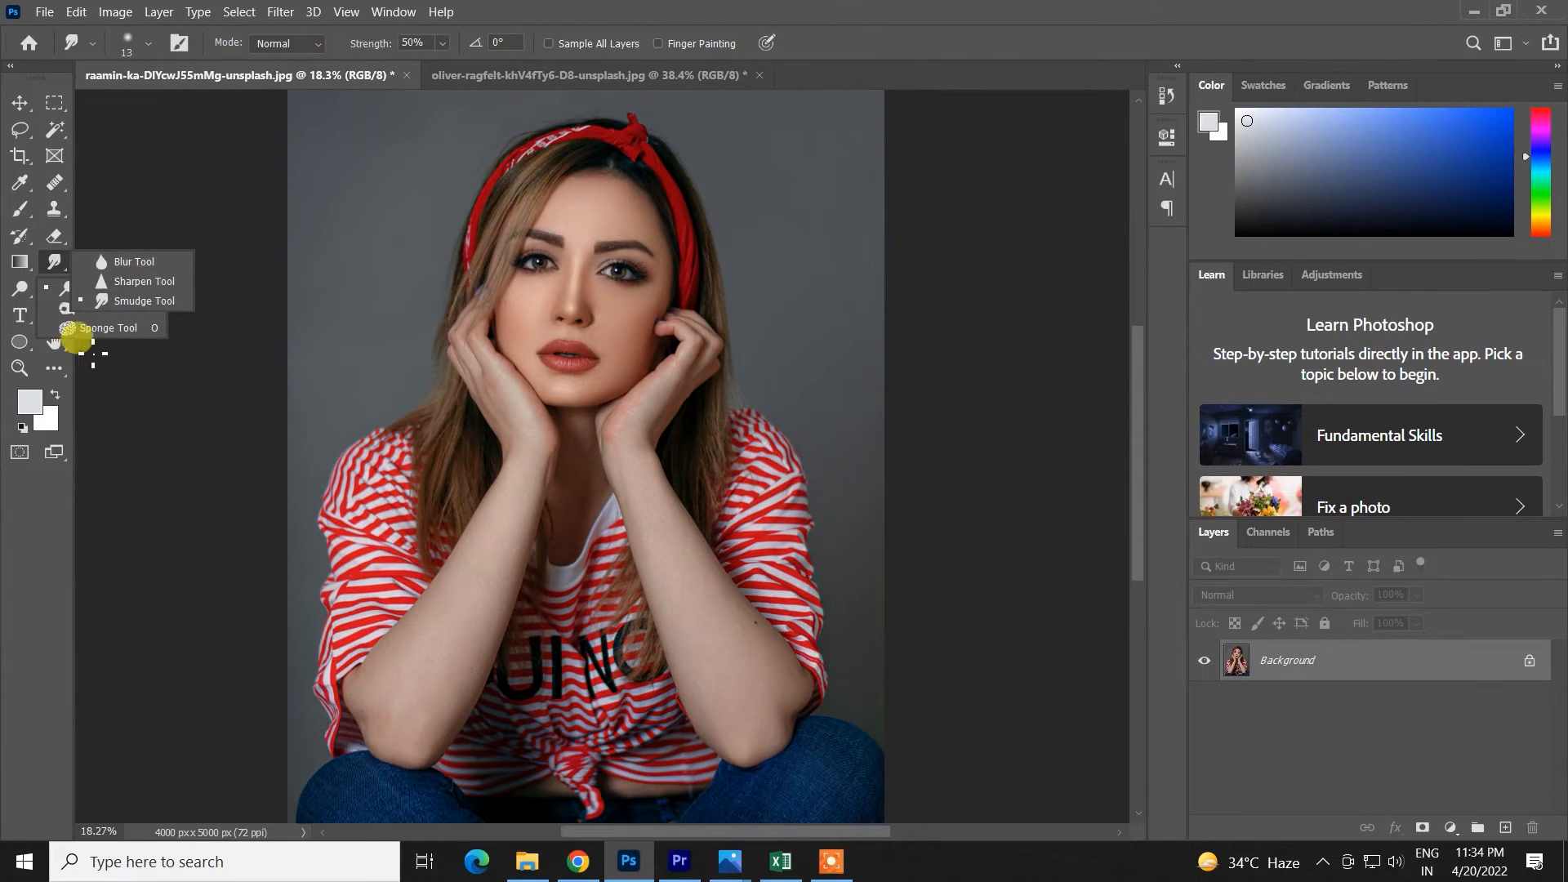
left_click(20, 102)
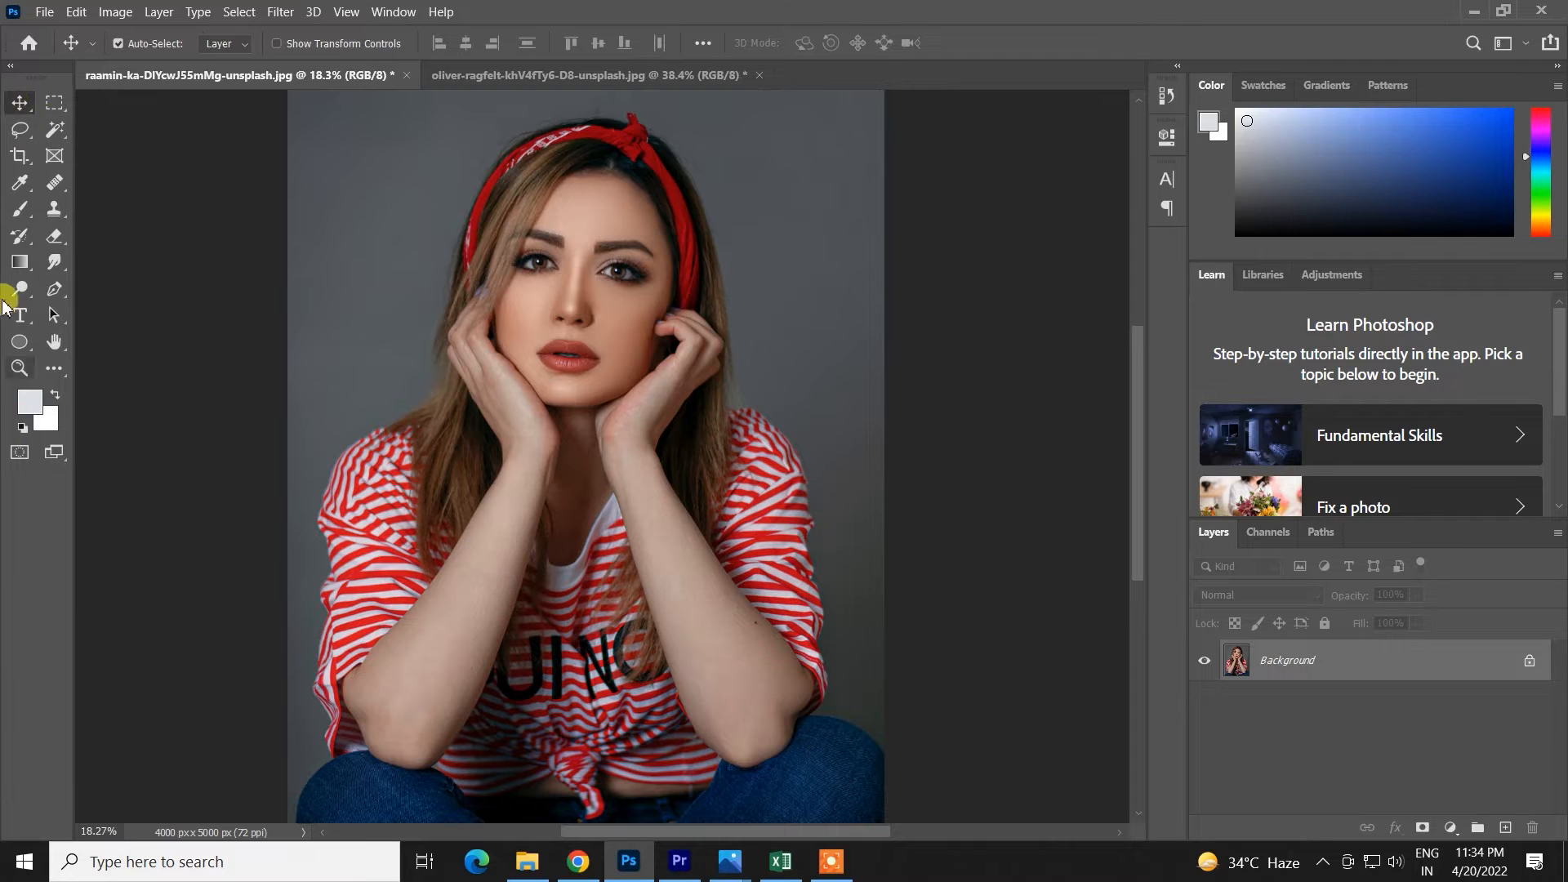
- Activate the Blur Tool and switch to the open portrait of the boy against the orange wall
left_click(54, 262)
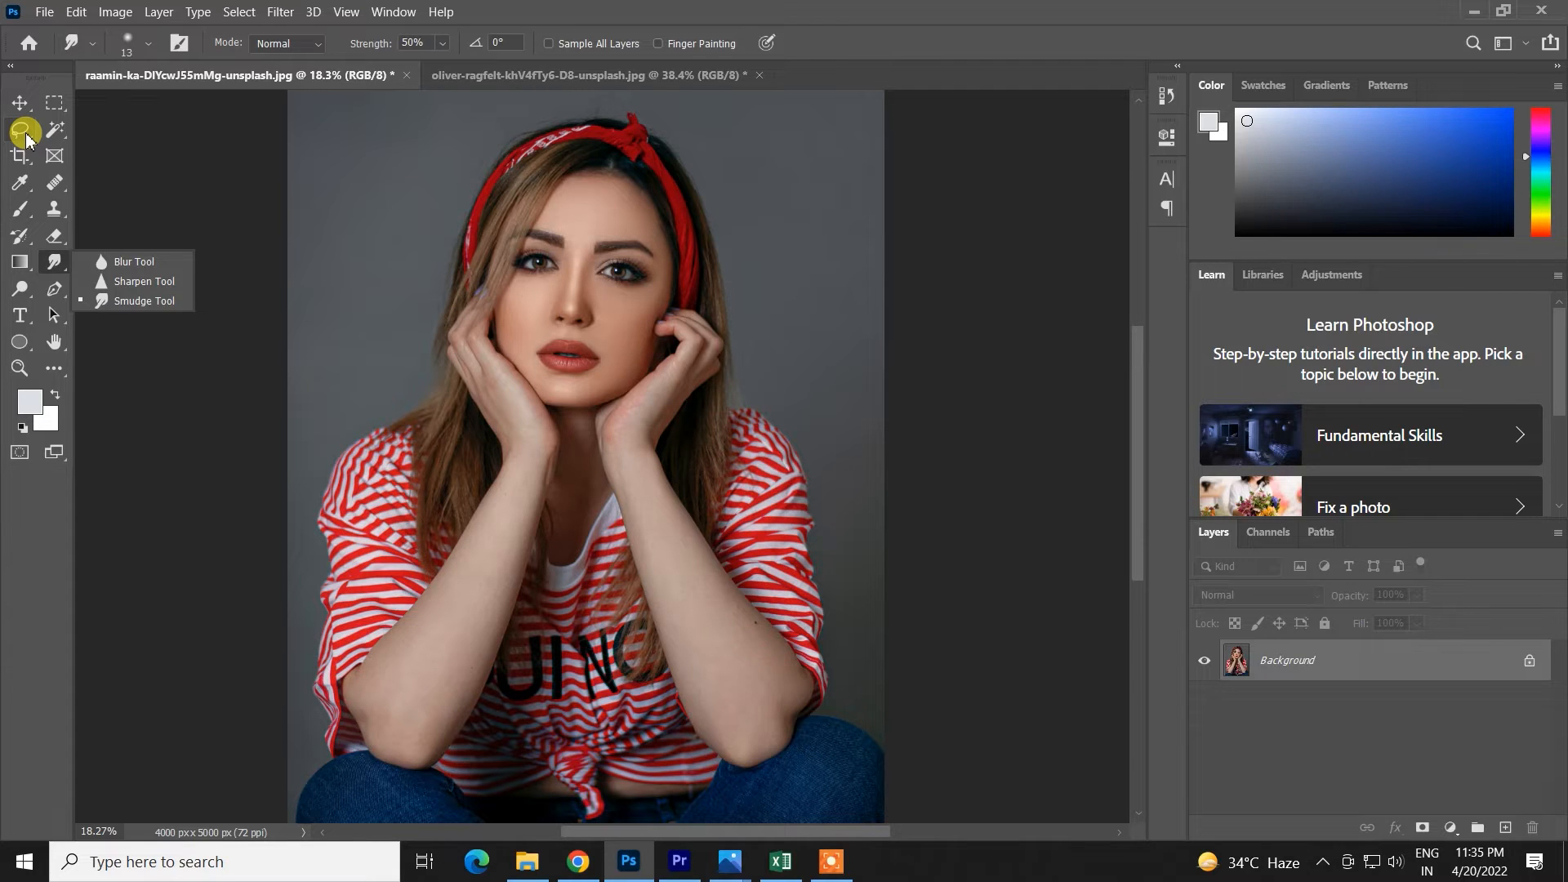
left_click(124, 263)
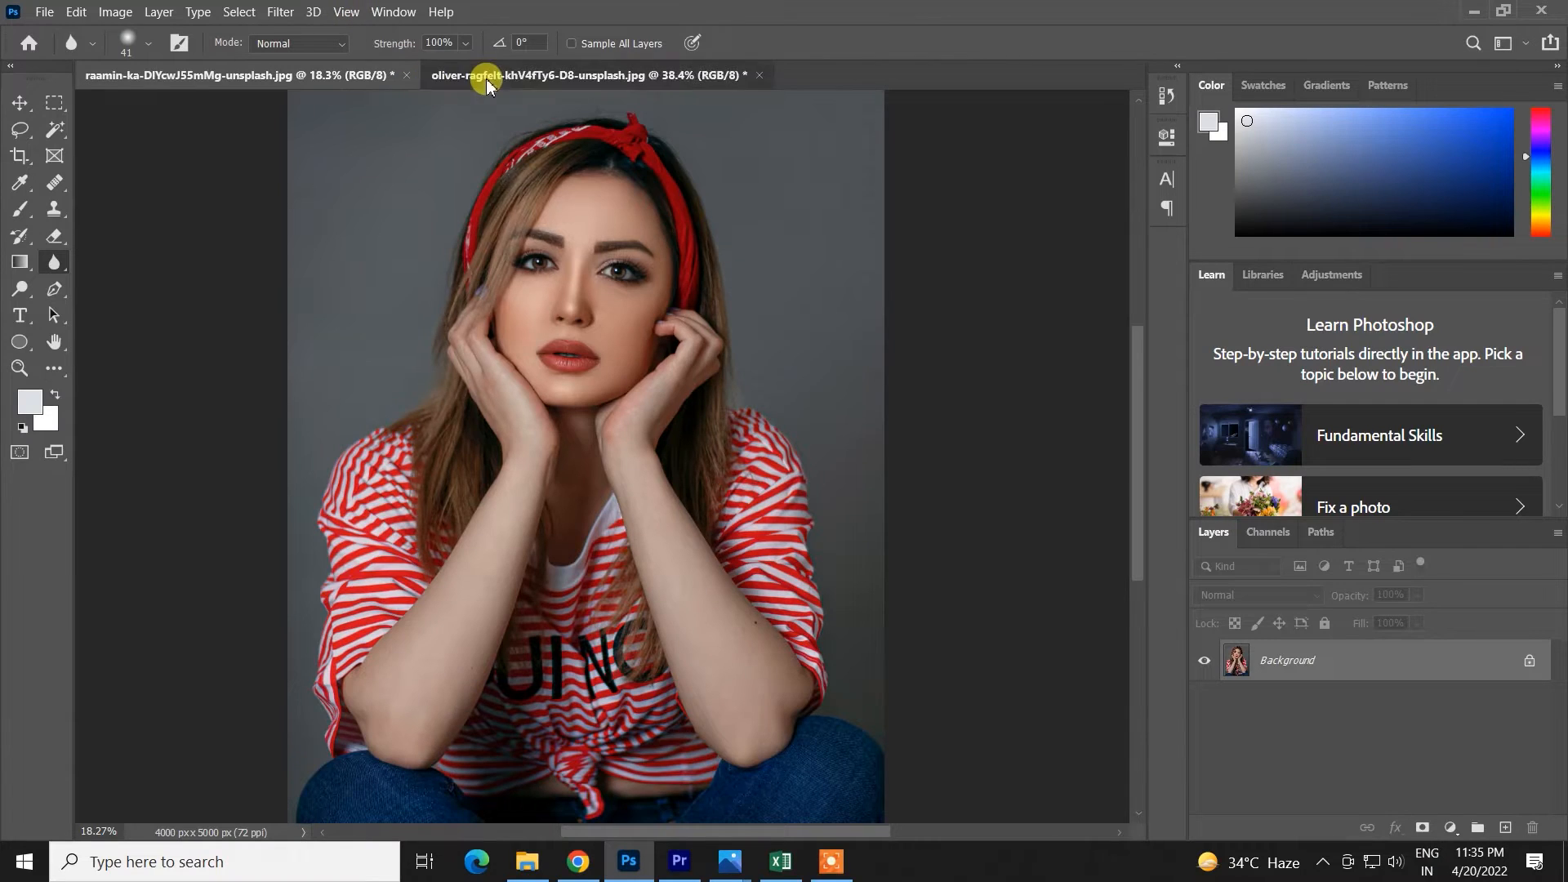
left_click(1132, 181)
scroll(621, 502, "up", 5)
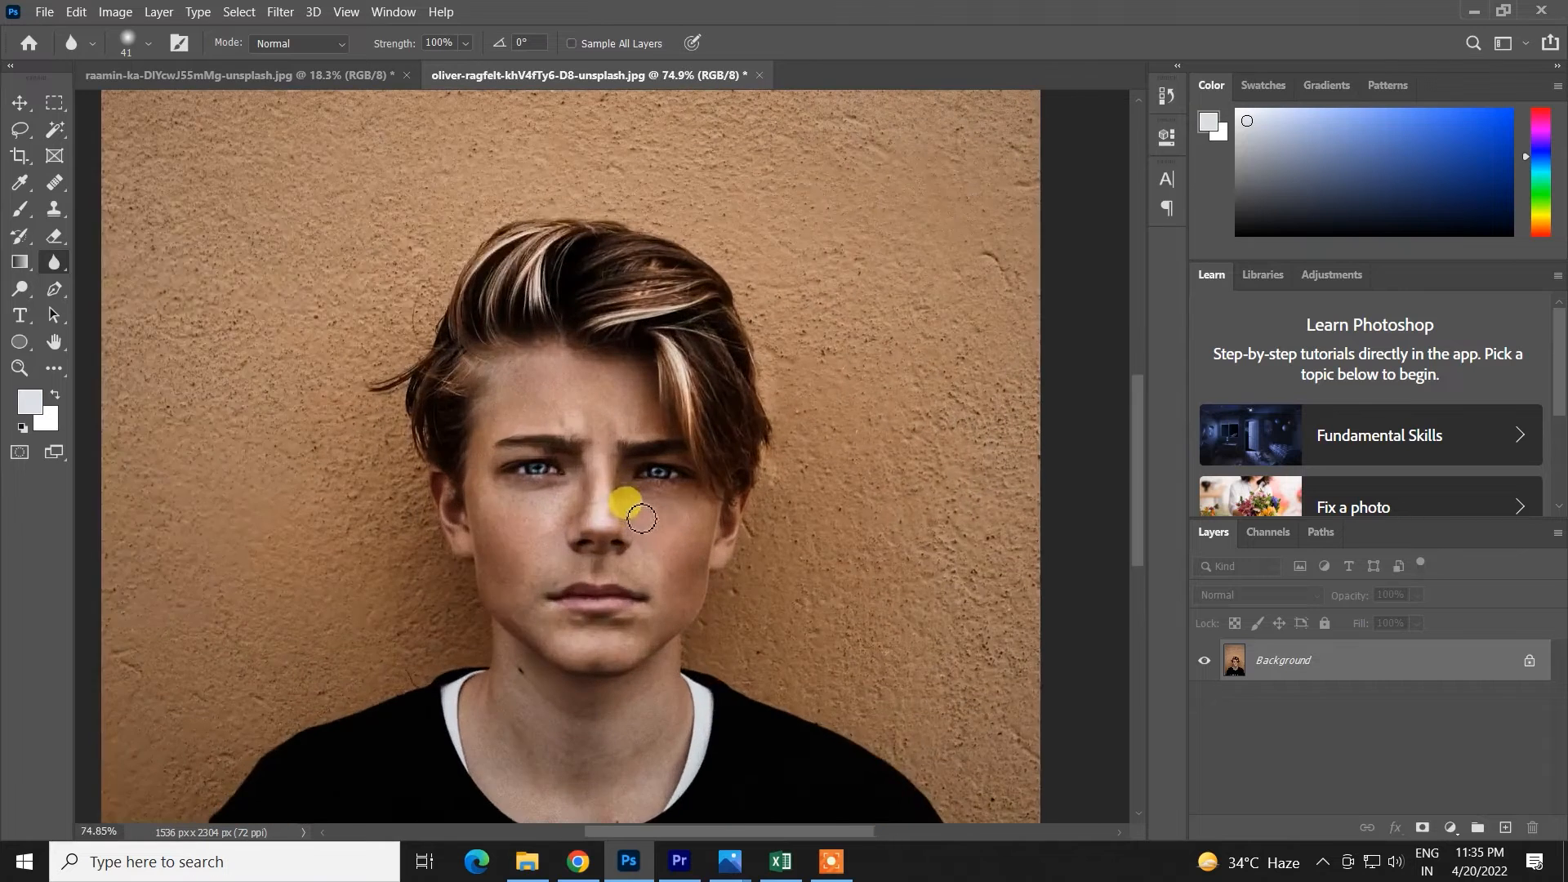
scroll(557, 454, "down", 5)
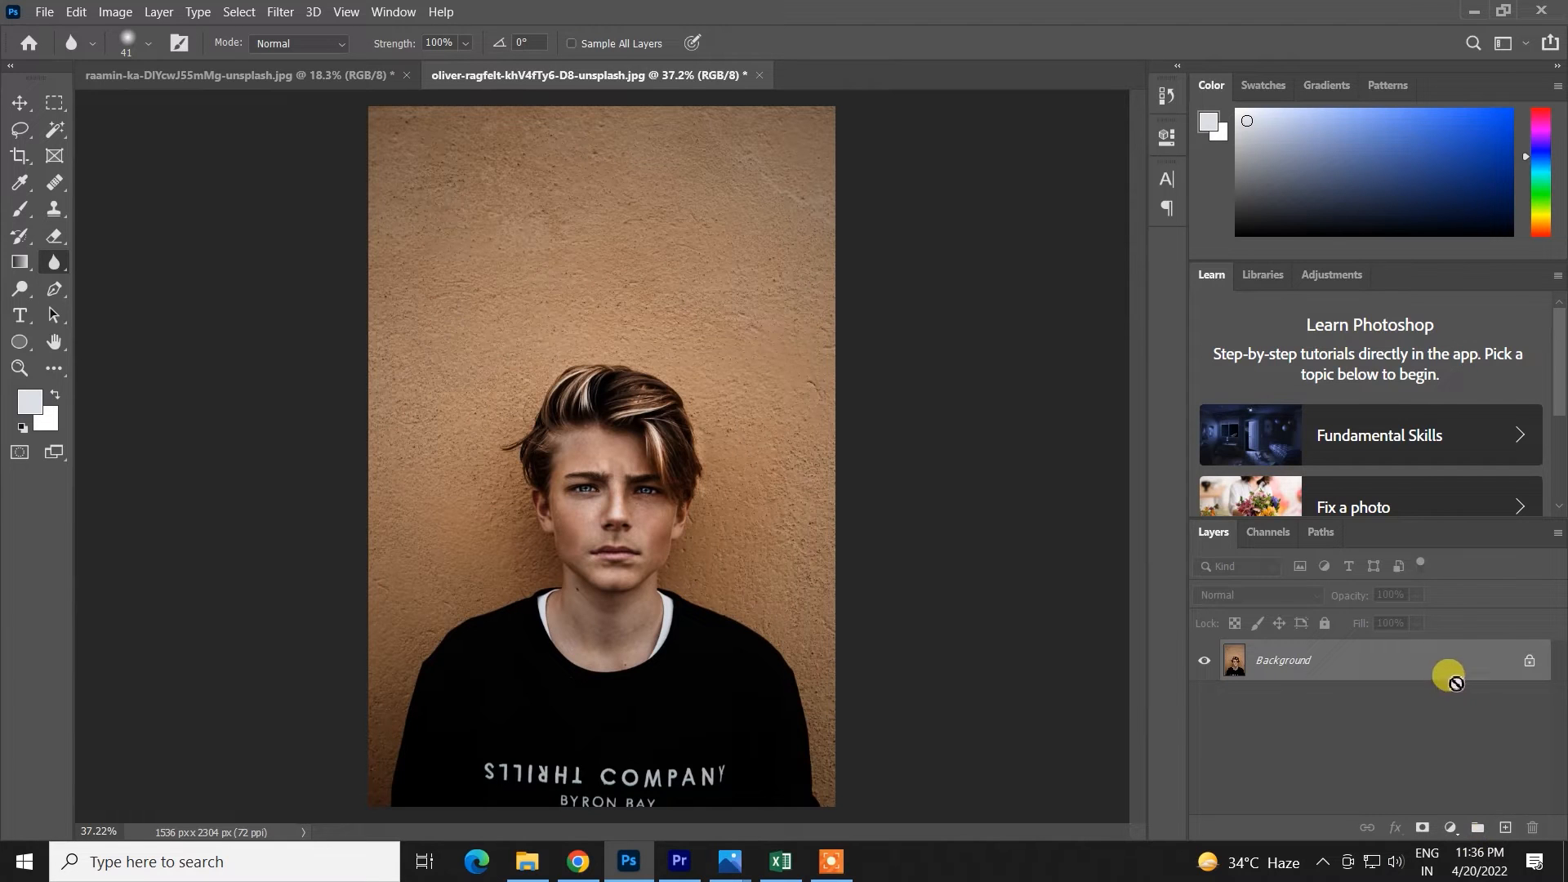
- Add an empty layer above the Background and set up a 273 px blur brush with Sample All Layers enabled
key("ctrl+j")
key("ctrl+z")
left_click(1505, 828)
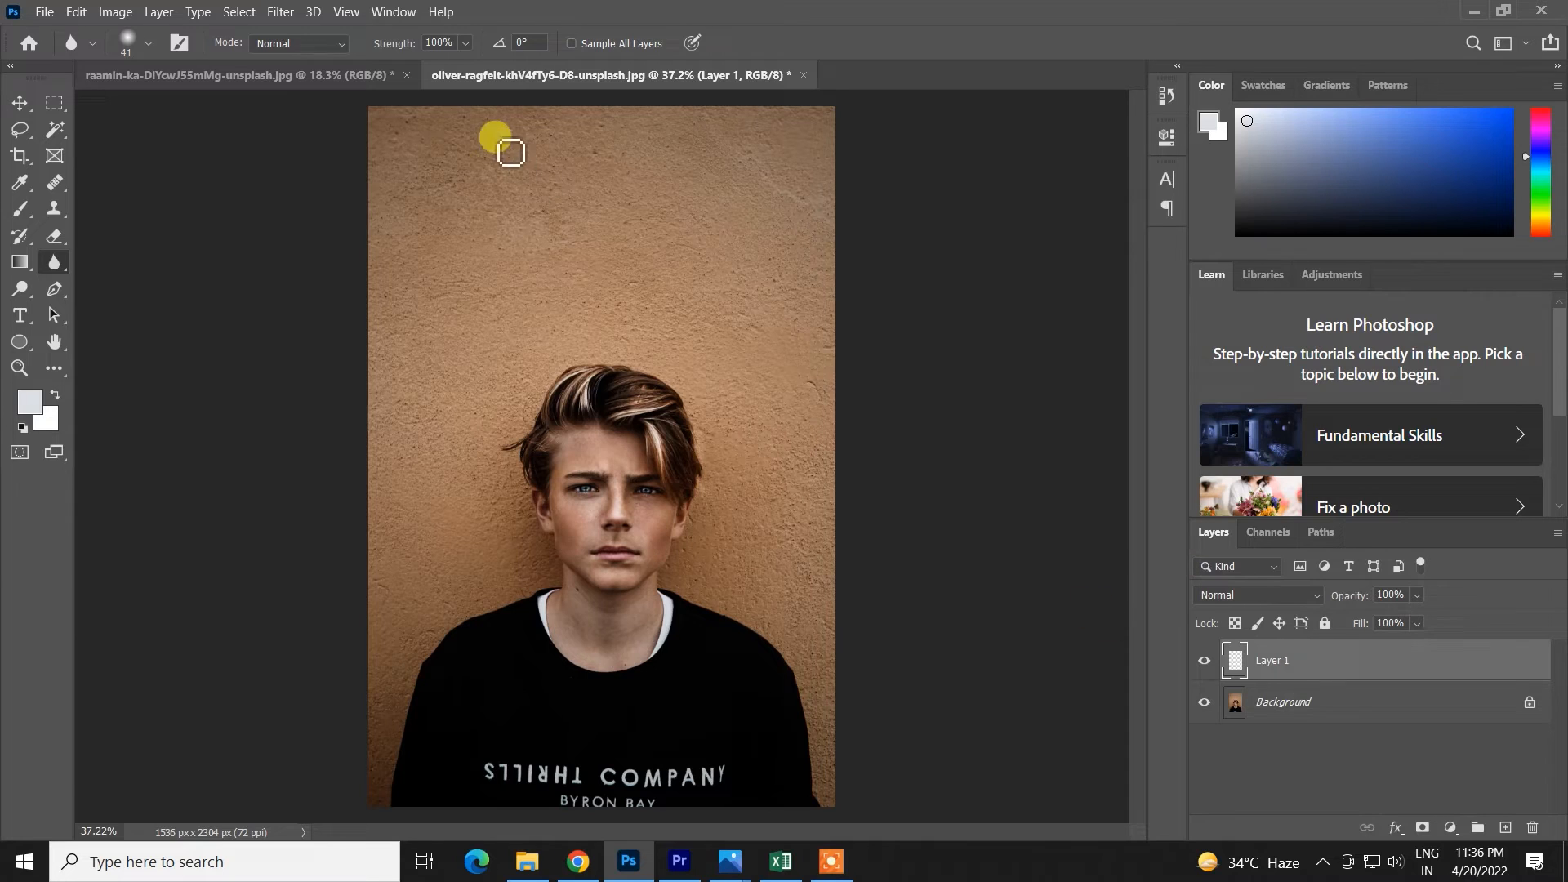
left_click_drag(549, 272, 612, 283)
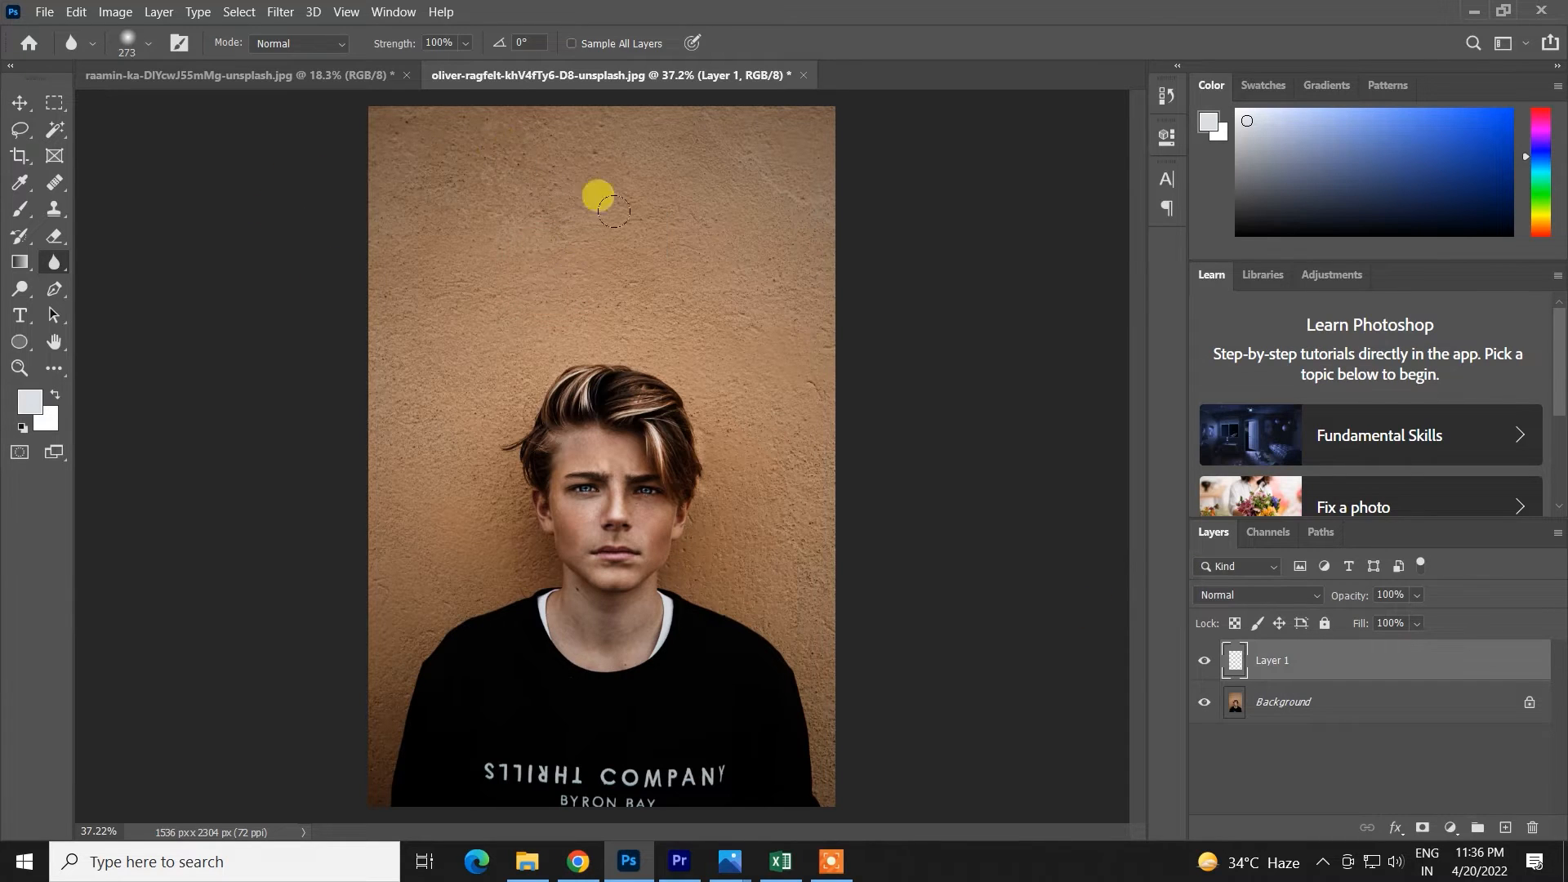
left_click(570, 42)
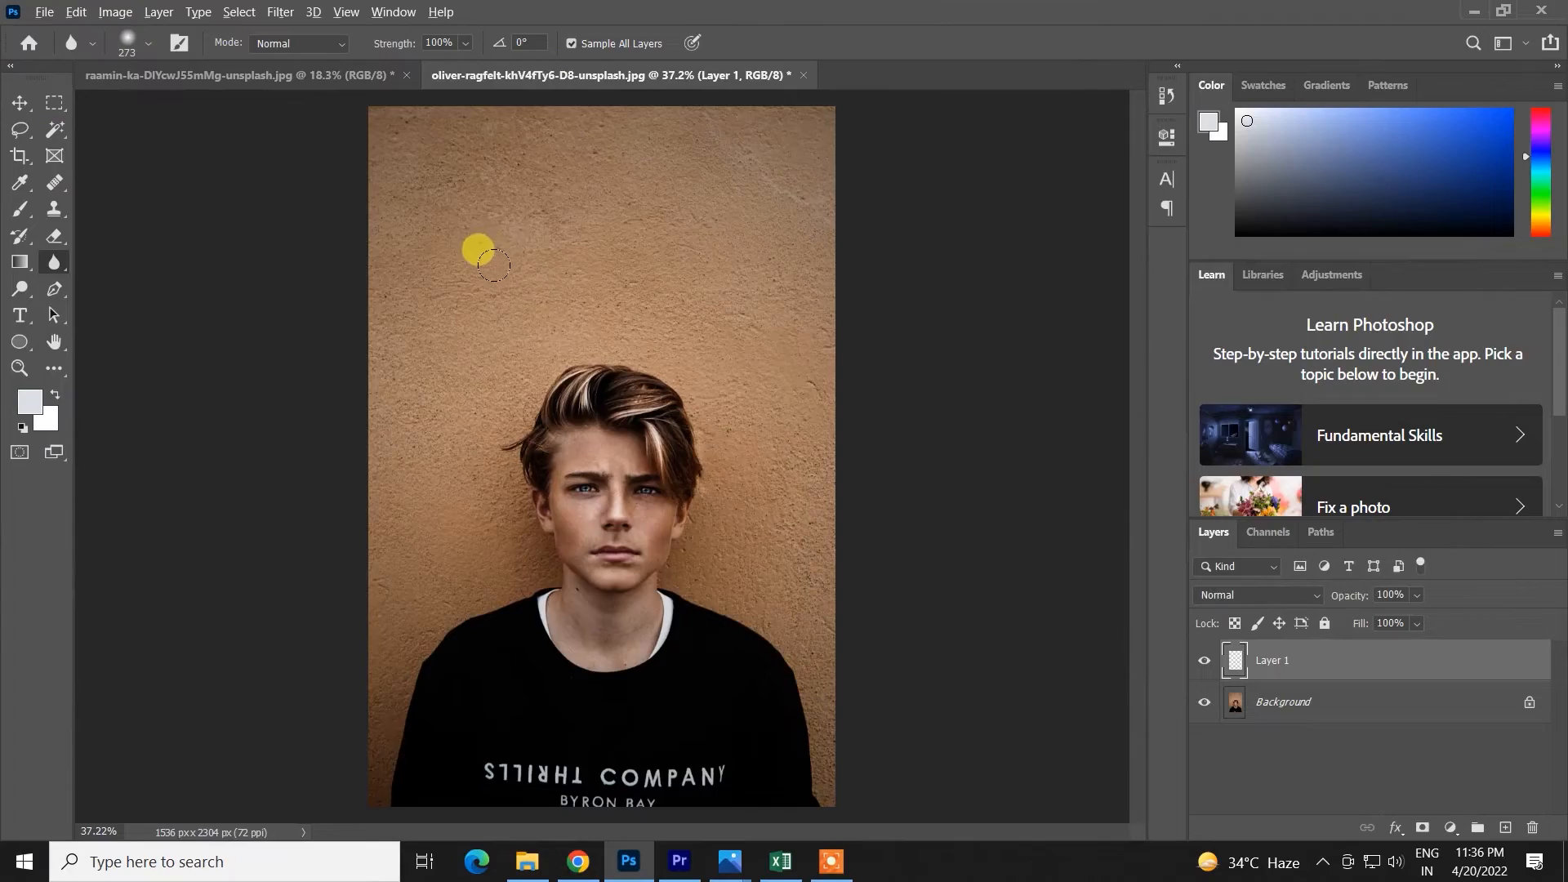
- Blur the forehead, brows, eyes and cheeks of the face on the new layer with a 168 px brush
scroll(490, 253, "up", 4)
scroll(646, 393, "up", 5)
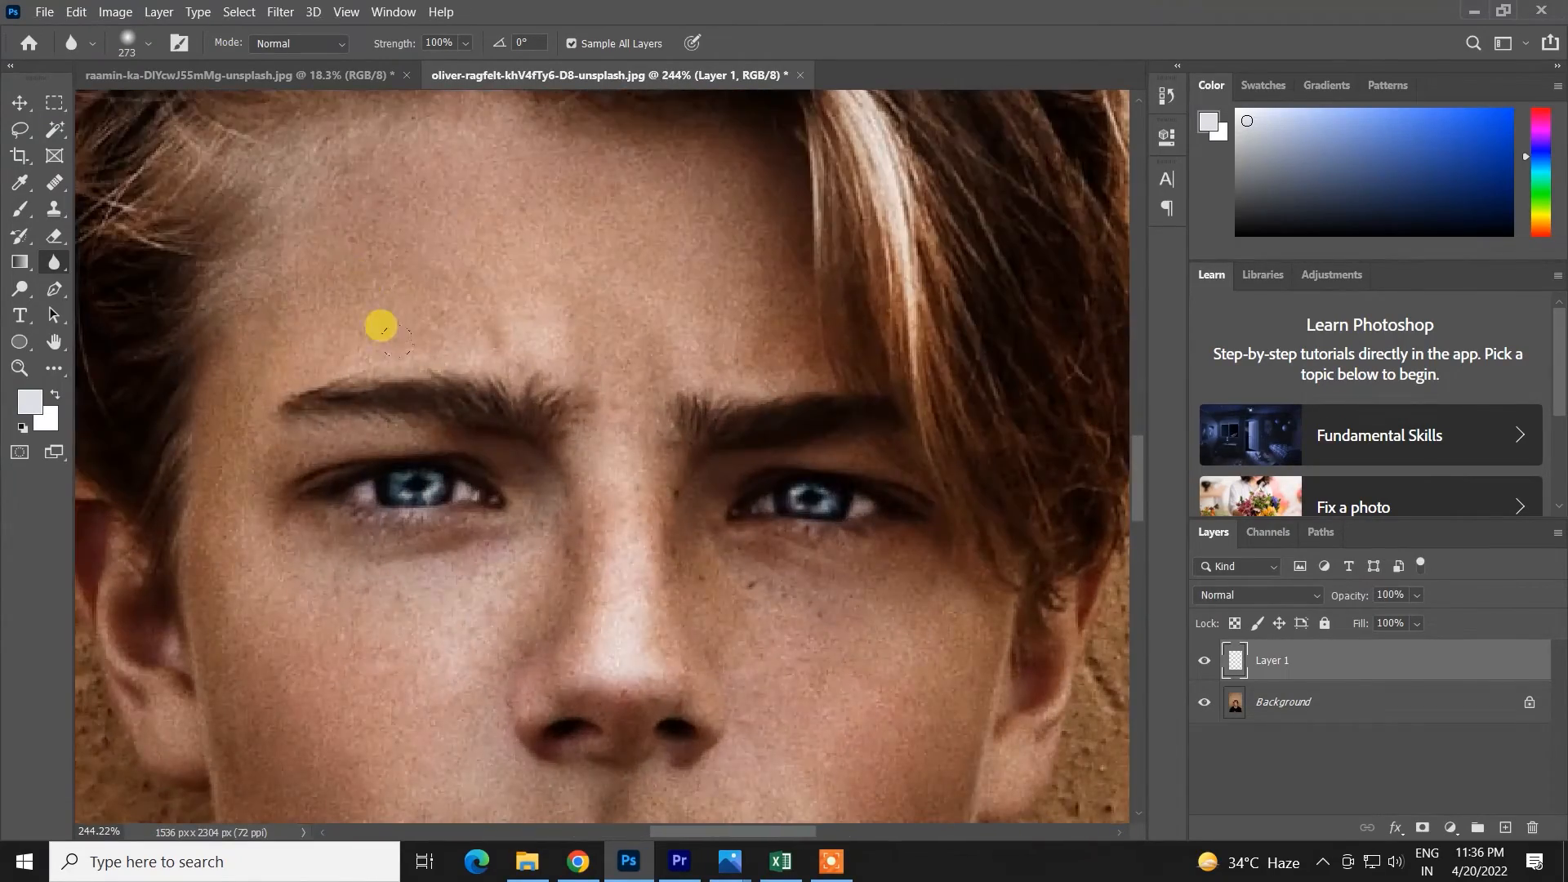
mouse_move(595, 451)
left_mouse_down()
mouse_move(539, 454)
mouse_move(327, 392)
left_mouse_up()
mouse_move(325, 329)
left_mouse_down()
mouse_move(306, 423)
mouse_move(223, 355)
mouse_move(365, 347)
mouse_move(311, 234)
mouse_move(311, 161)
left_mouse_up()
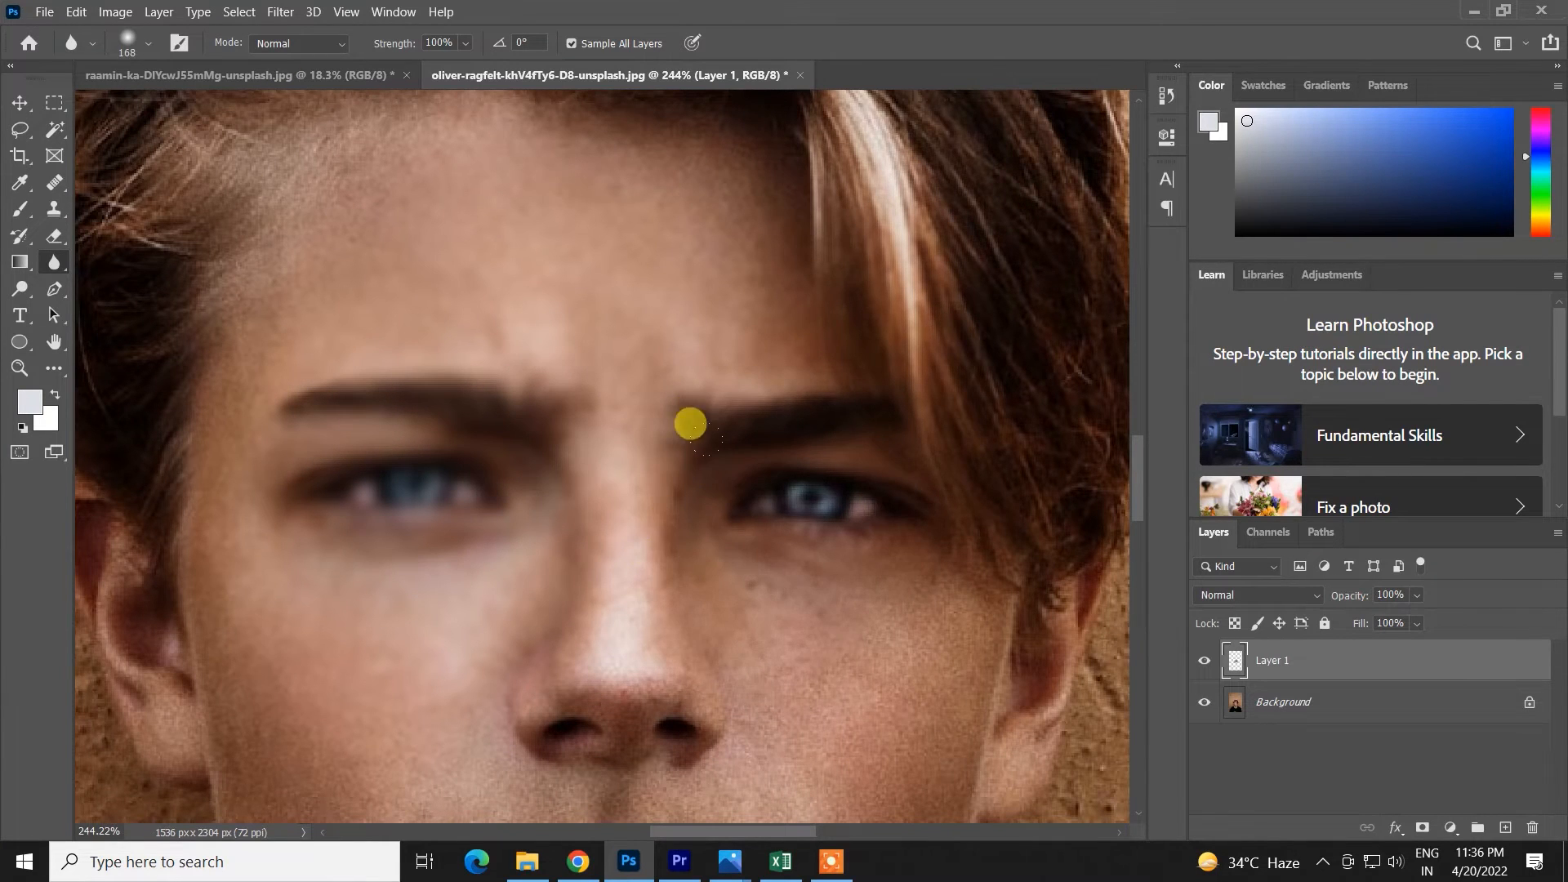
scroll(371, 364, "down", 3)
mouse_move(314, 431)
left_mouse_down()
mouse_move(703, 549)
mouse_move(501, 609)
mouse_move(157, 364)
mouse_move(147, 280)
left_mouse_up()
- Undo the last blur stroke and delete the layer holding the face blur
scroll(474, 258, "down", 5)
key("ctrl+0")
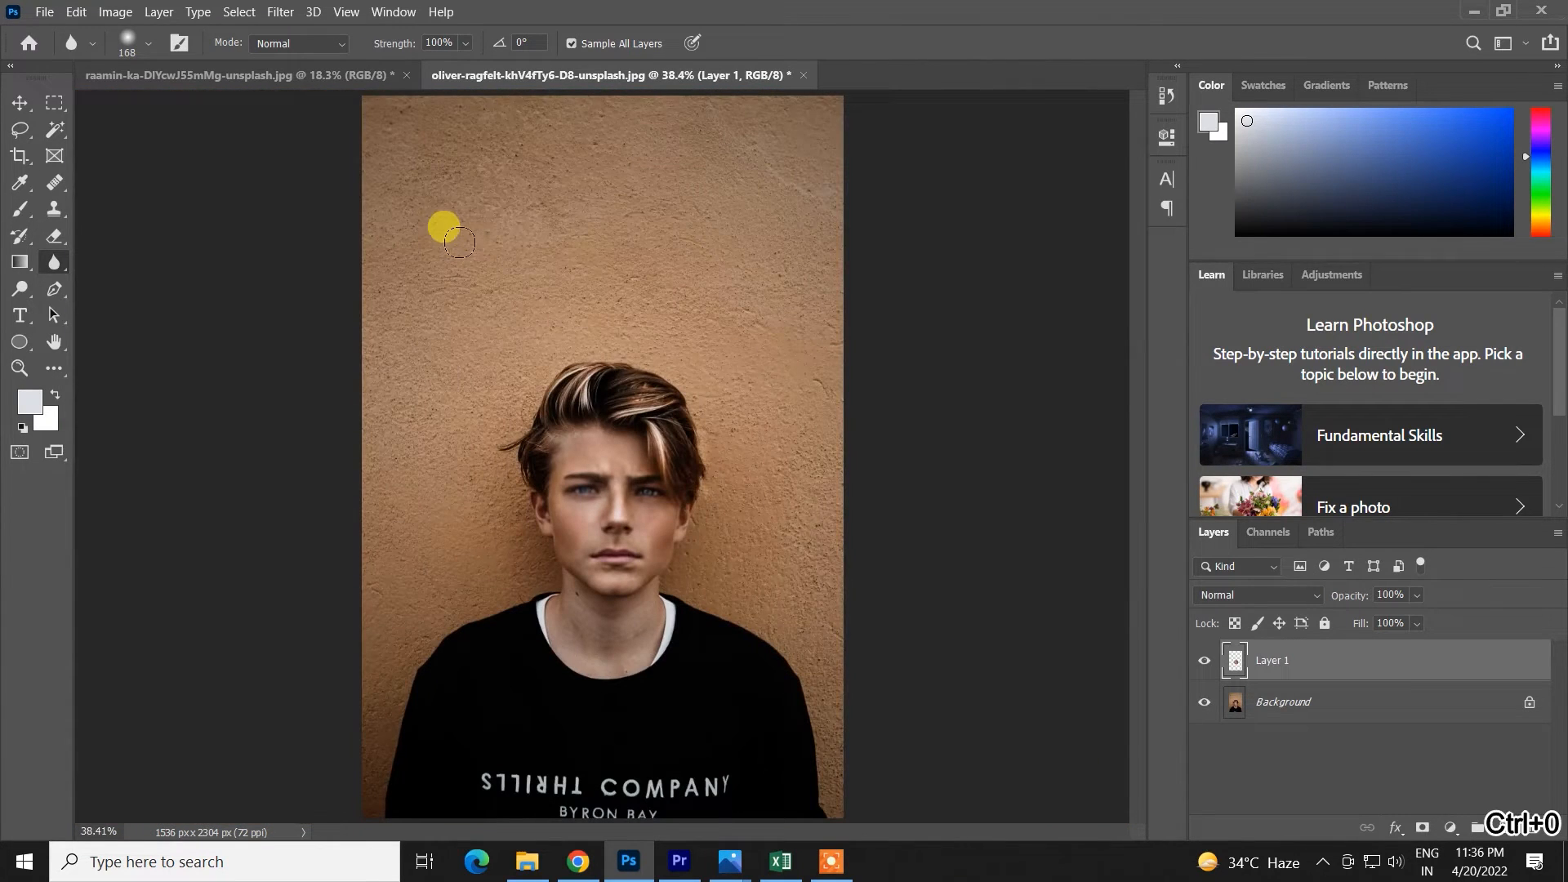
key("ctrl+z")
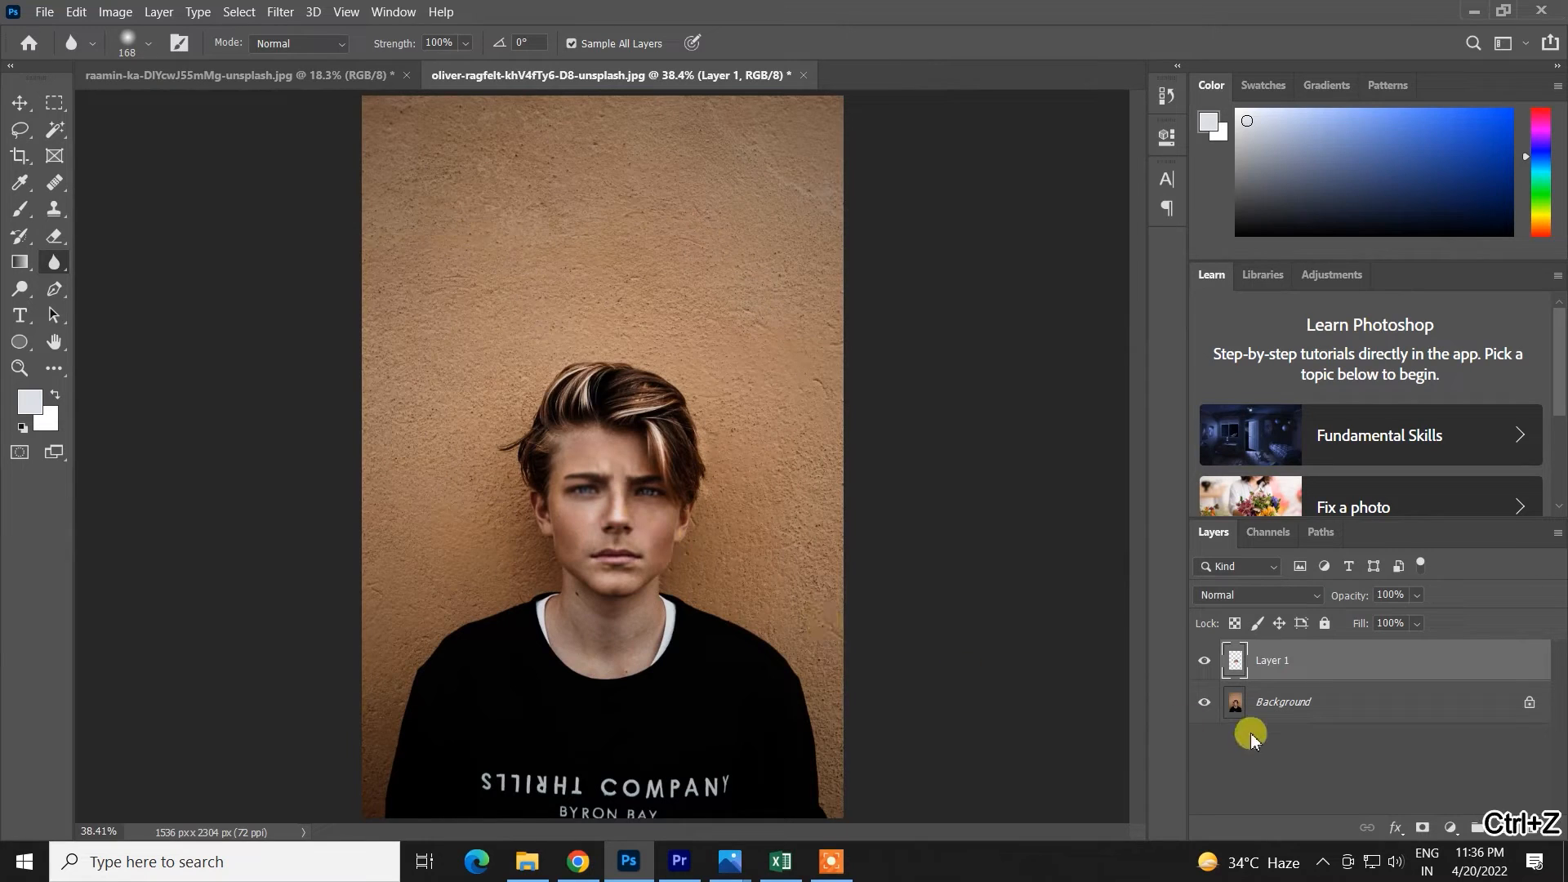
key("Delete")
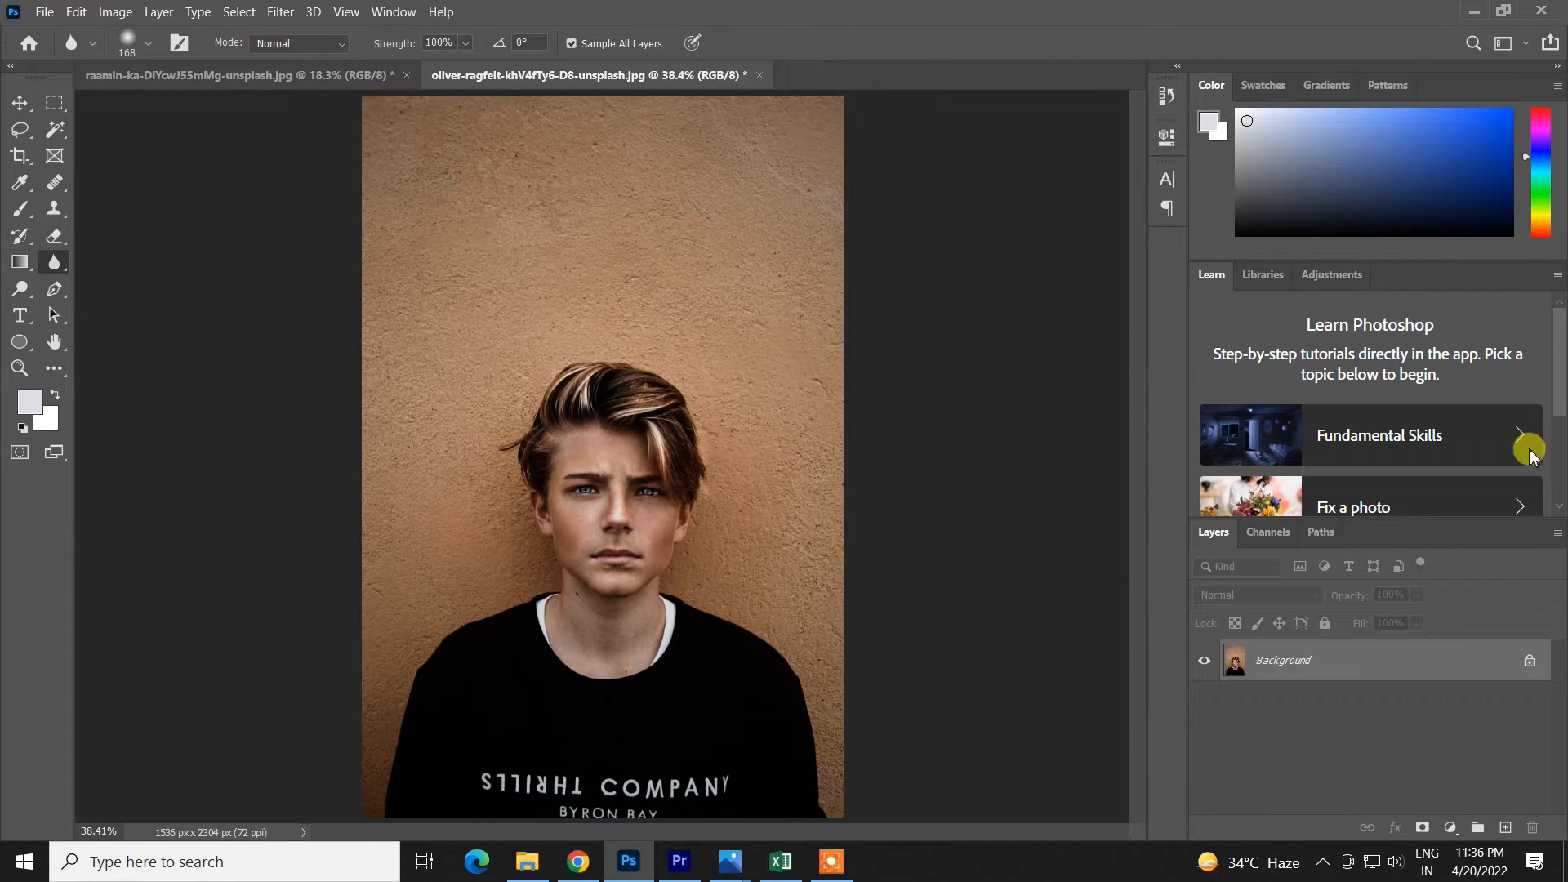
- Add a fresh empty layer above the Background and set the blur brush to 518 px in Normal mode
left_click(1504, 827)
left_click_drag(599, 461, 645, 459)
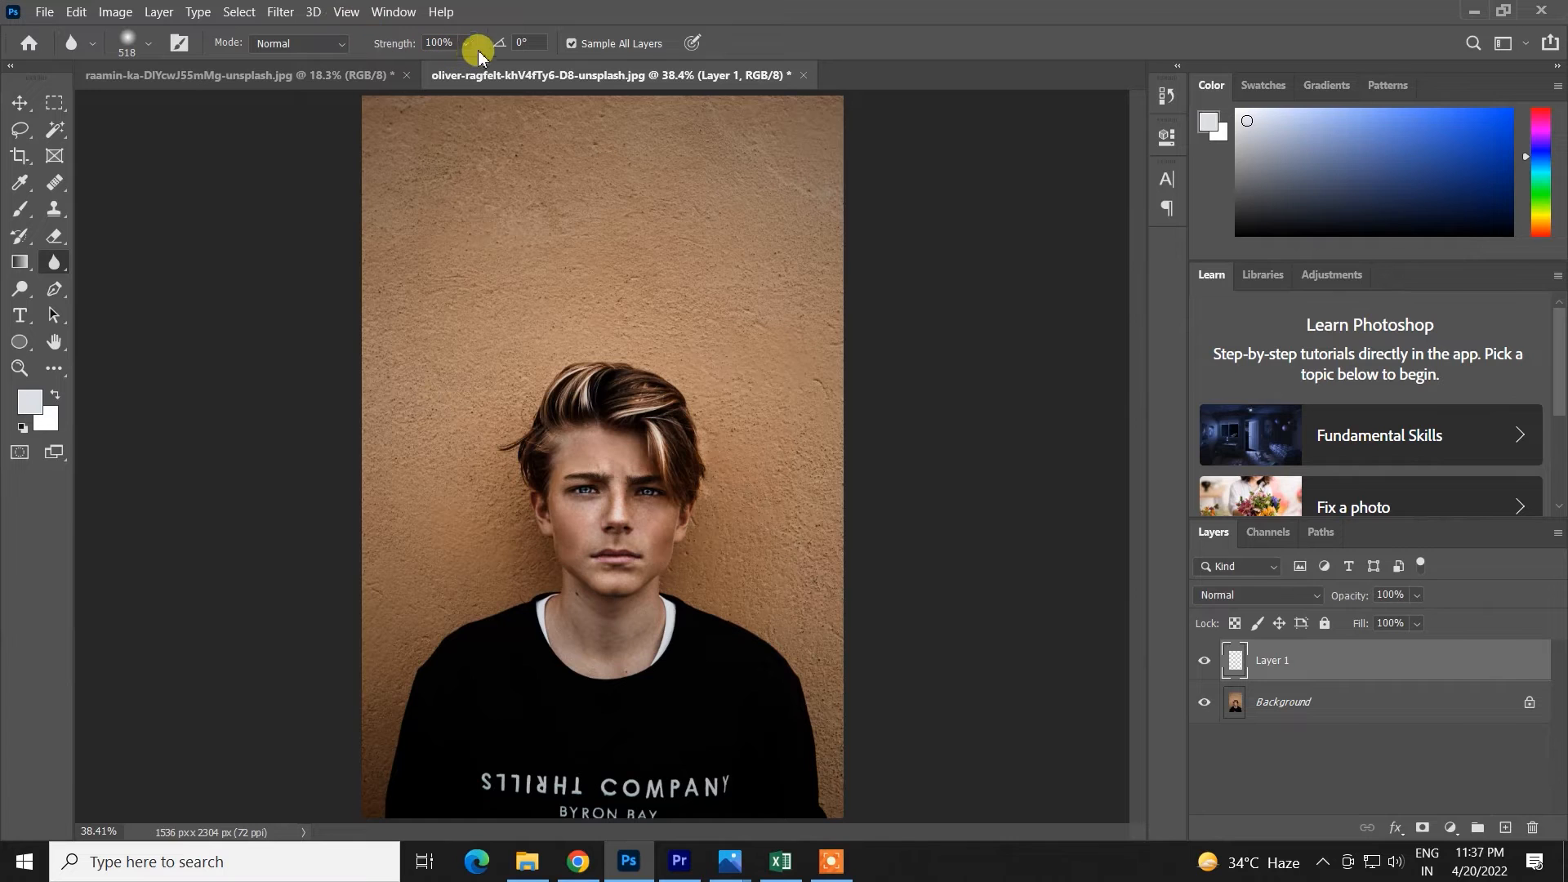
left_click(314, 43)
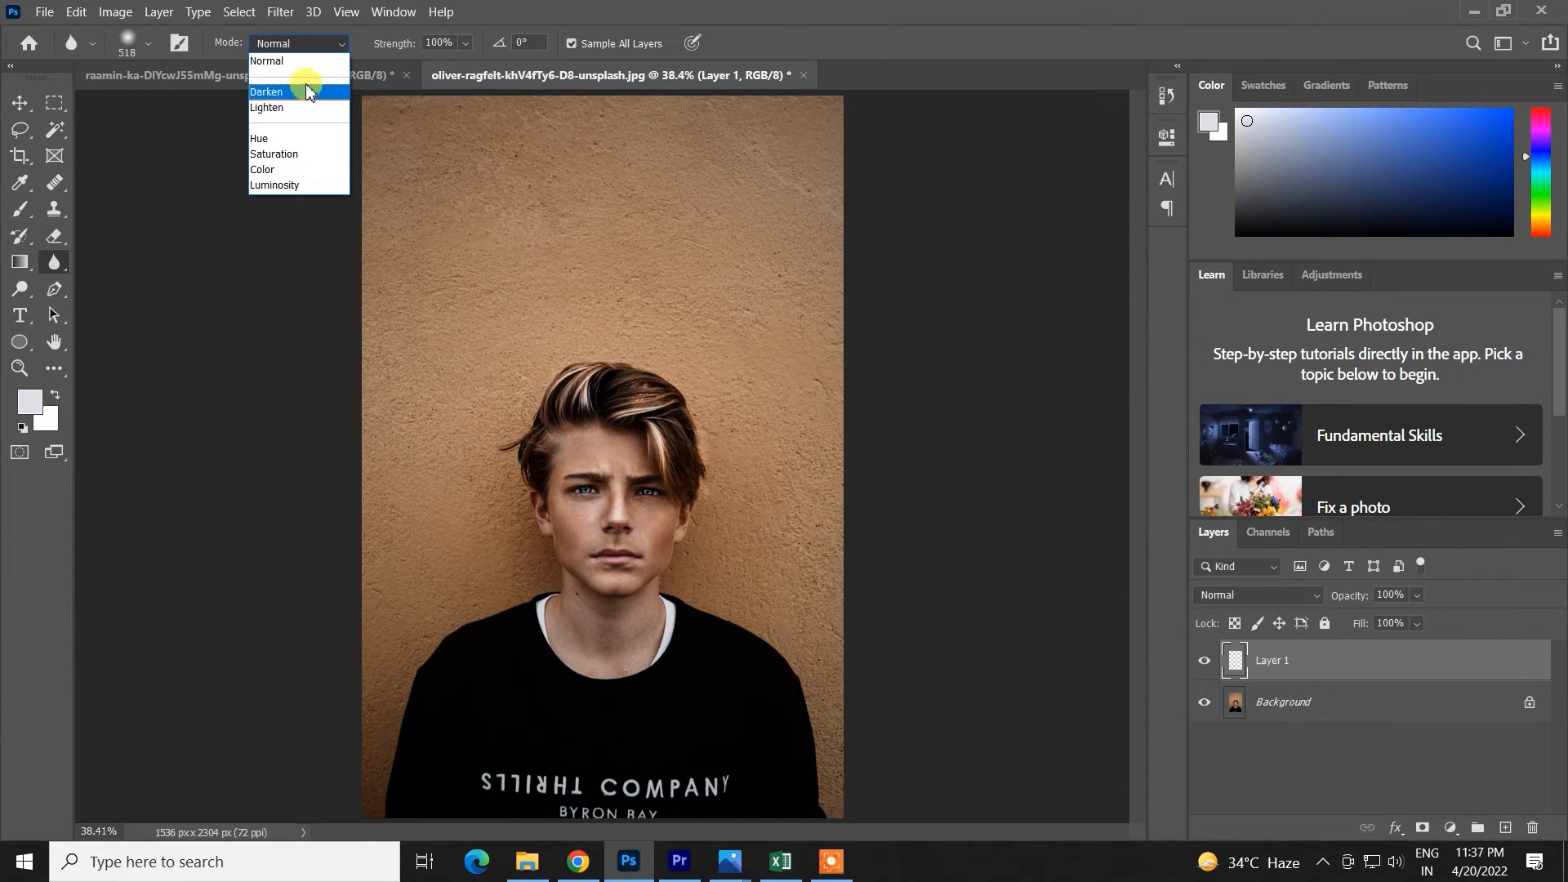
left_click(294, 44)
left_click(294, 43)
left_click(315, 61)
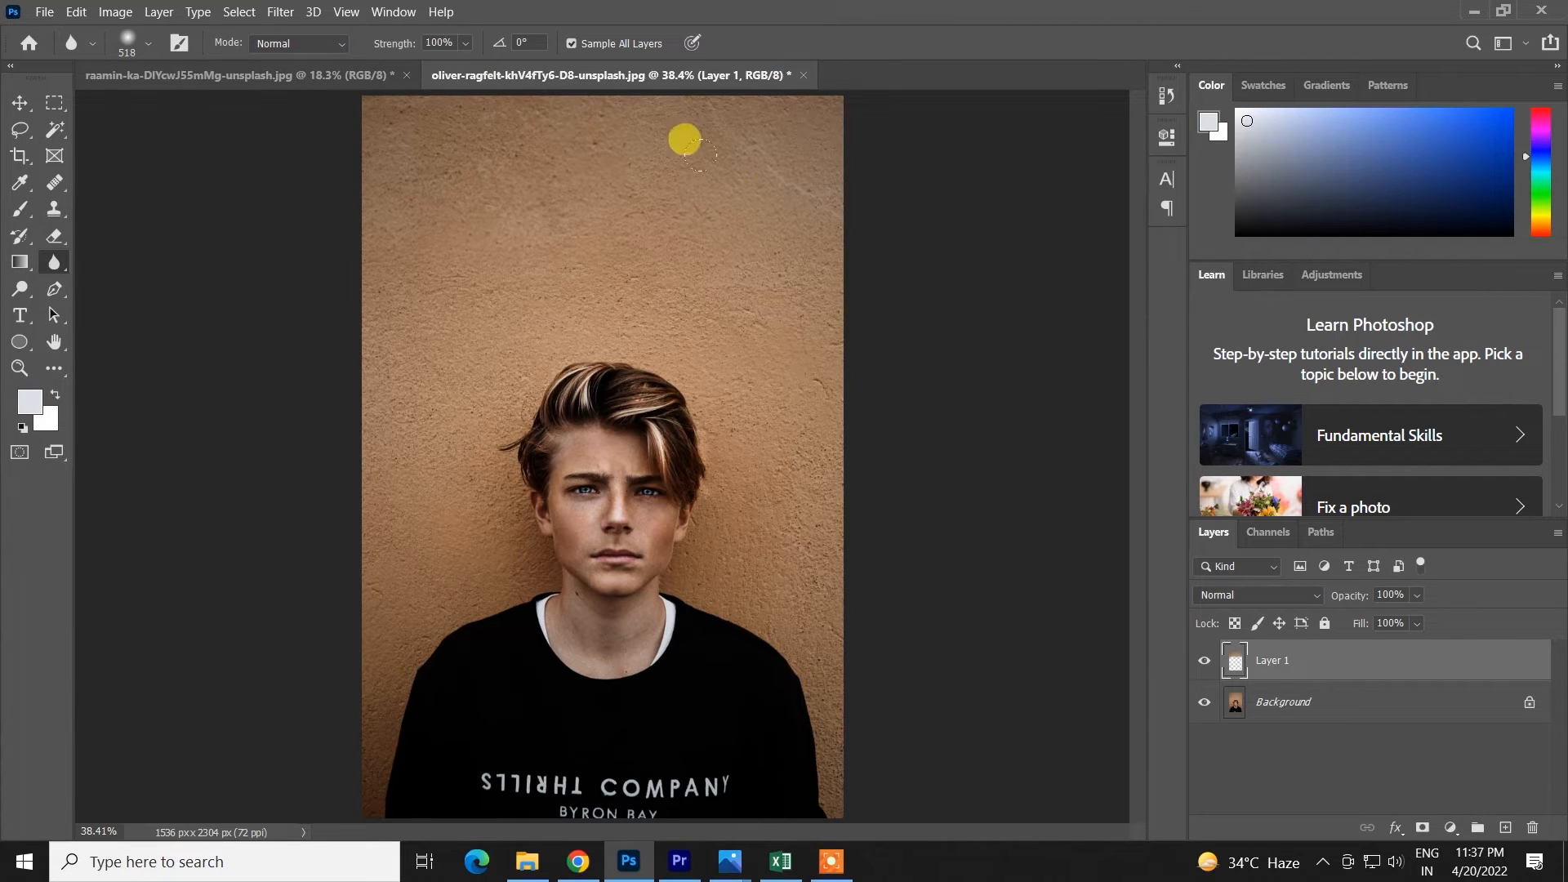
- Undo the latest blur strokes on the wall and reselect the Blur Tool
key("ctrl+z")
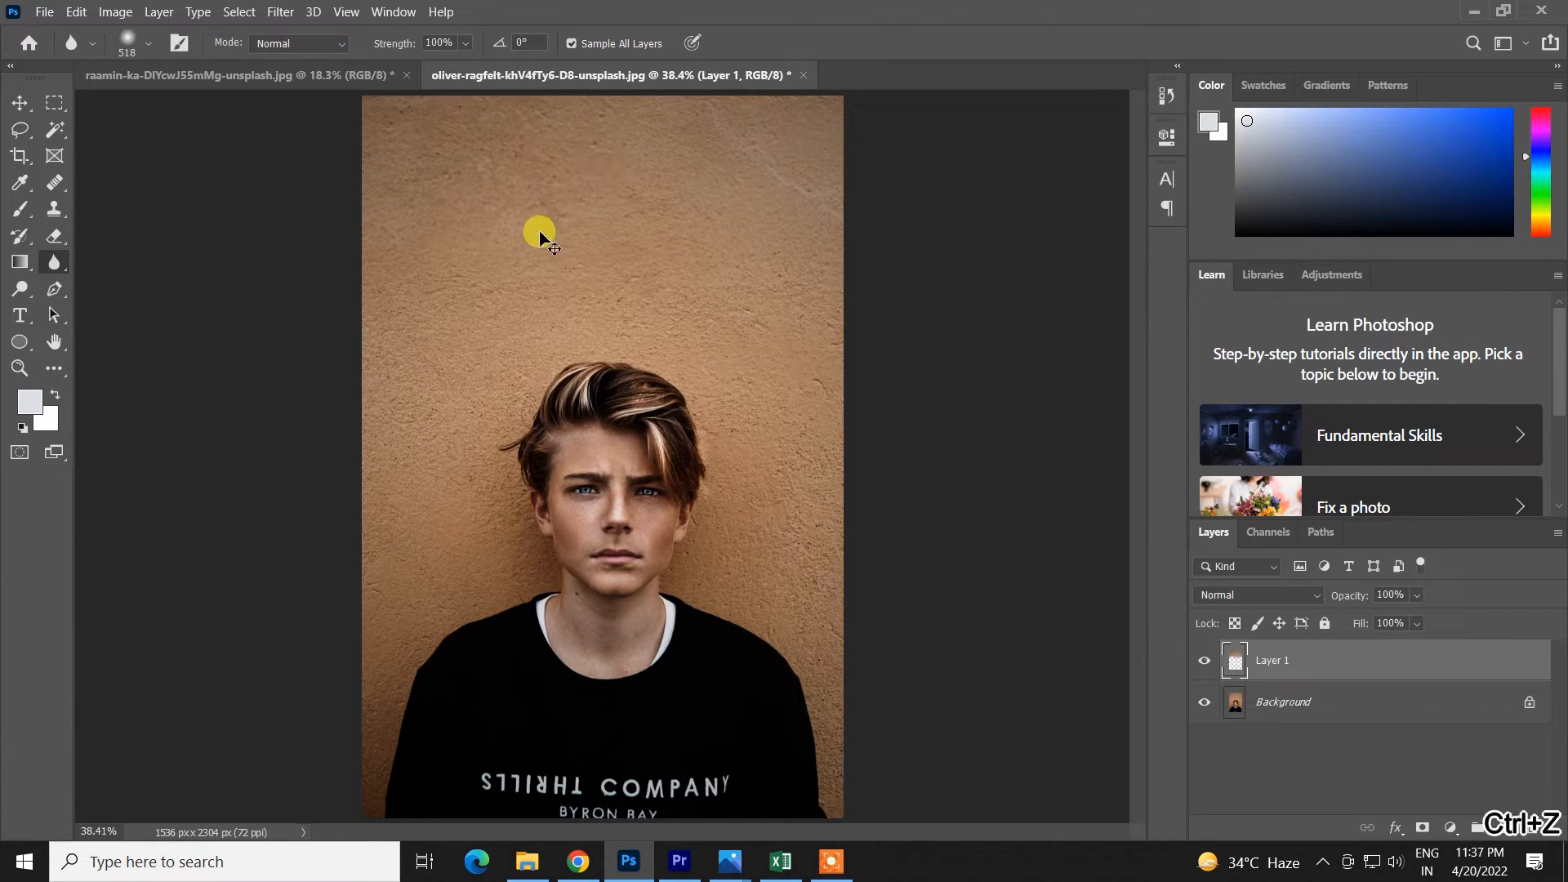
right_click(57, 264)
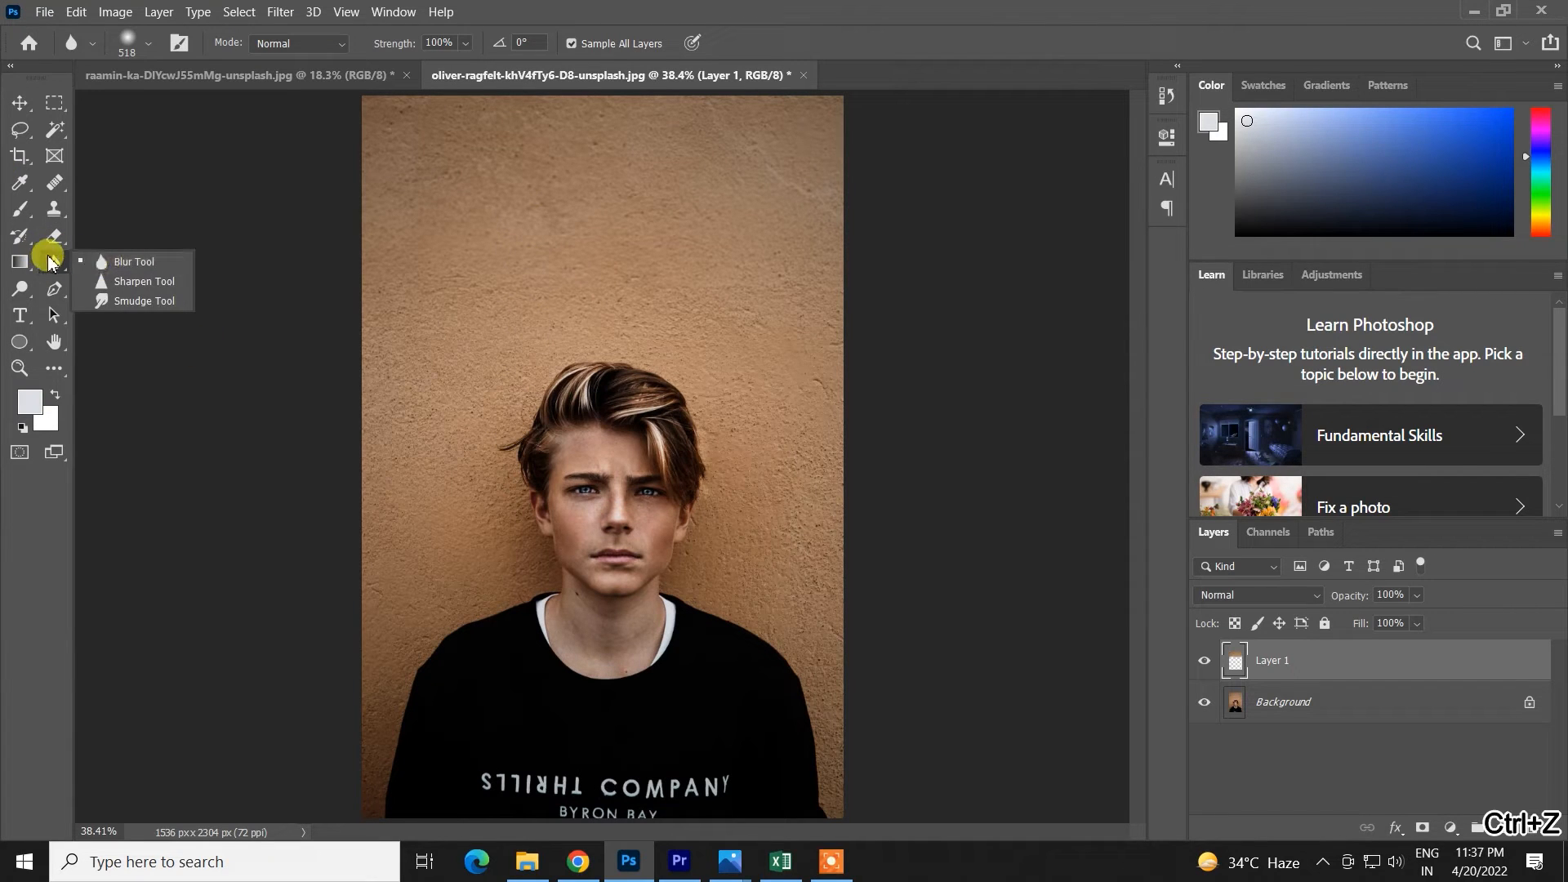
key("ctrl+z")
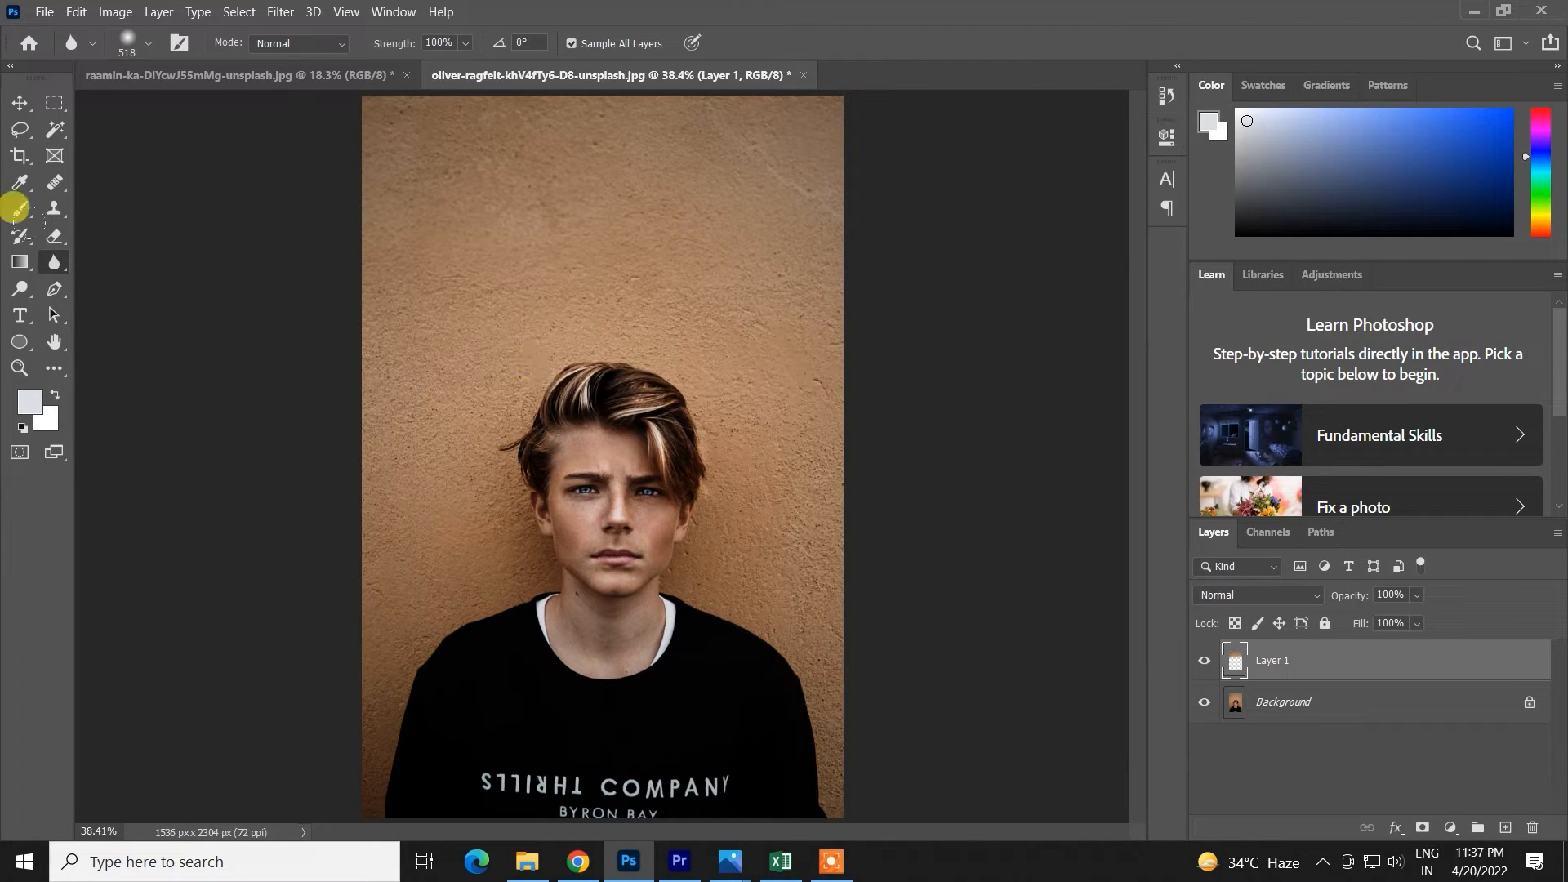
right_click(54, 263)
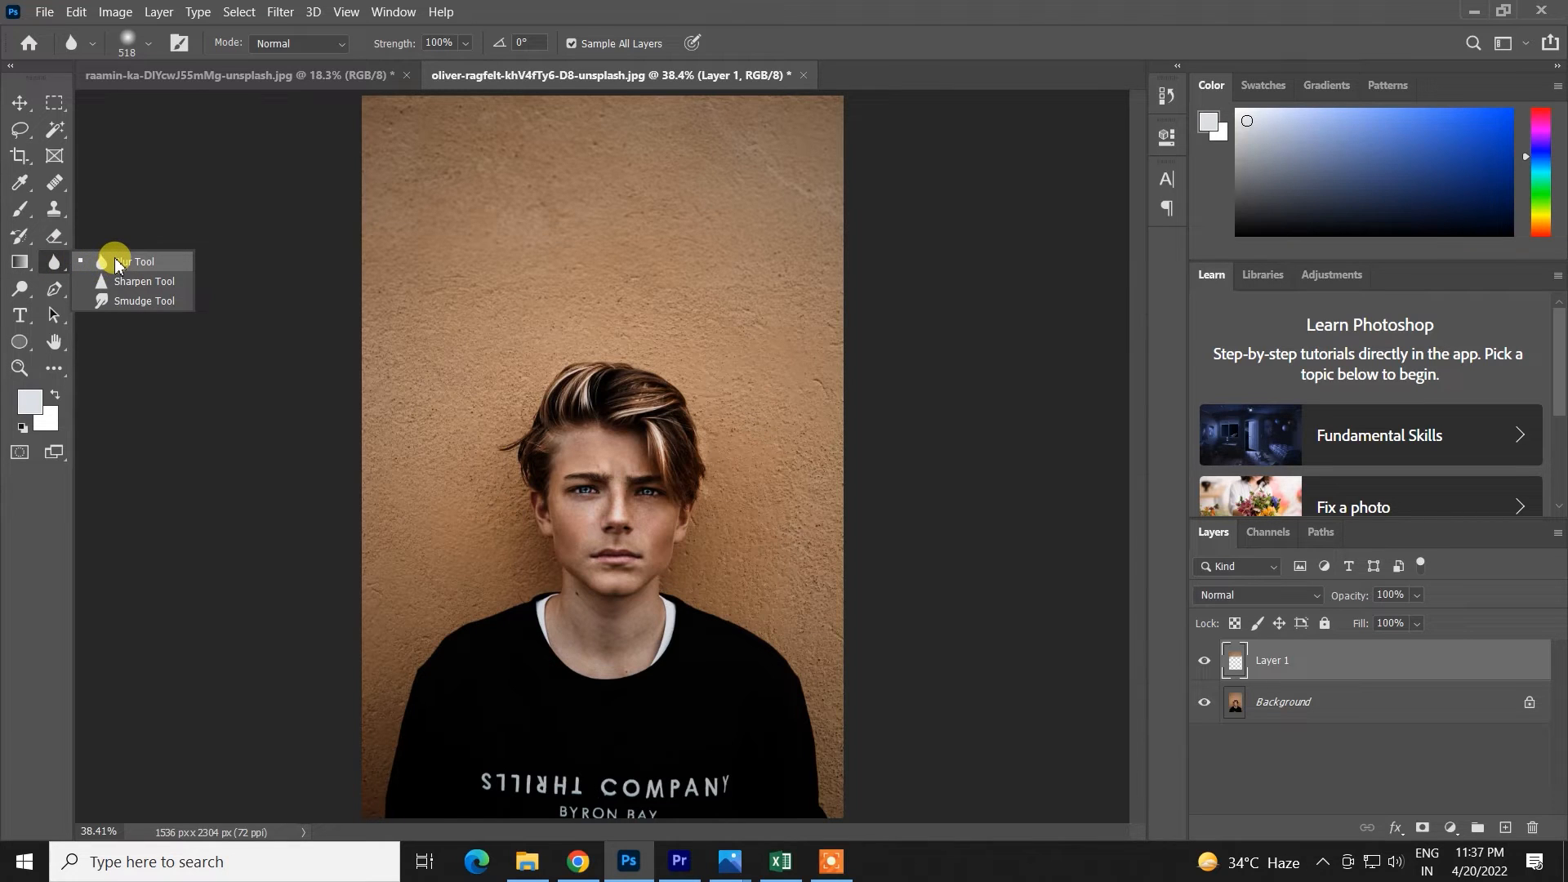
left_click(118, 262)
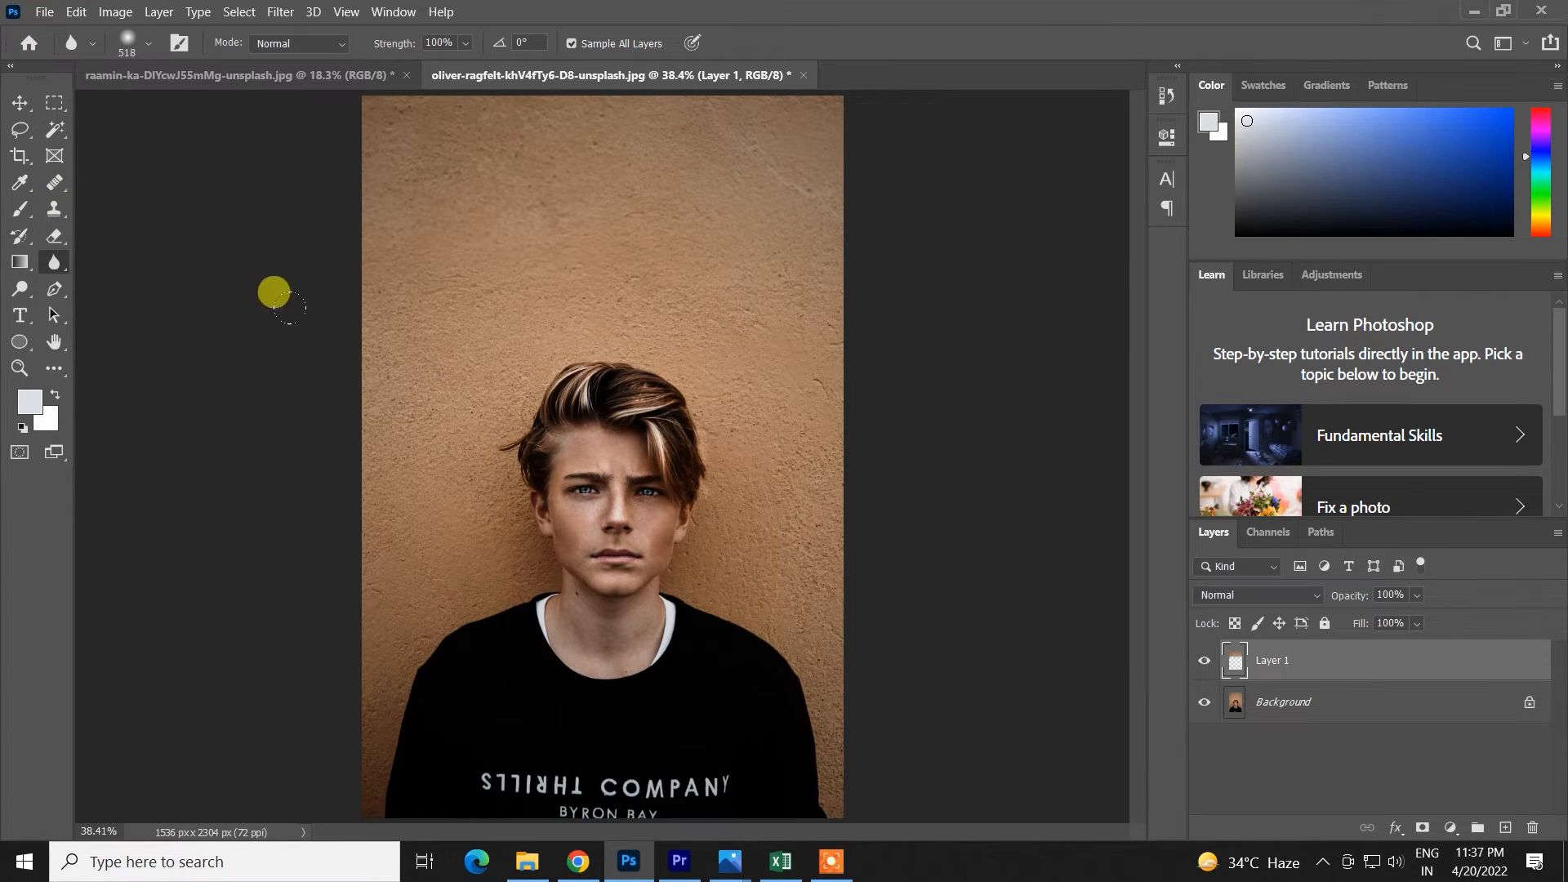
- Try blurring the boy's face and hair with the 518 px brush and undo the last stroke
scroll(519, 408, "up", 3)
scroll(161, 112, "up", 4)
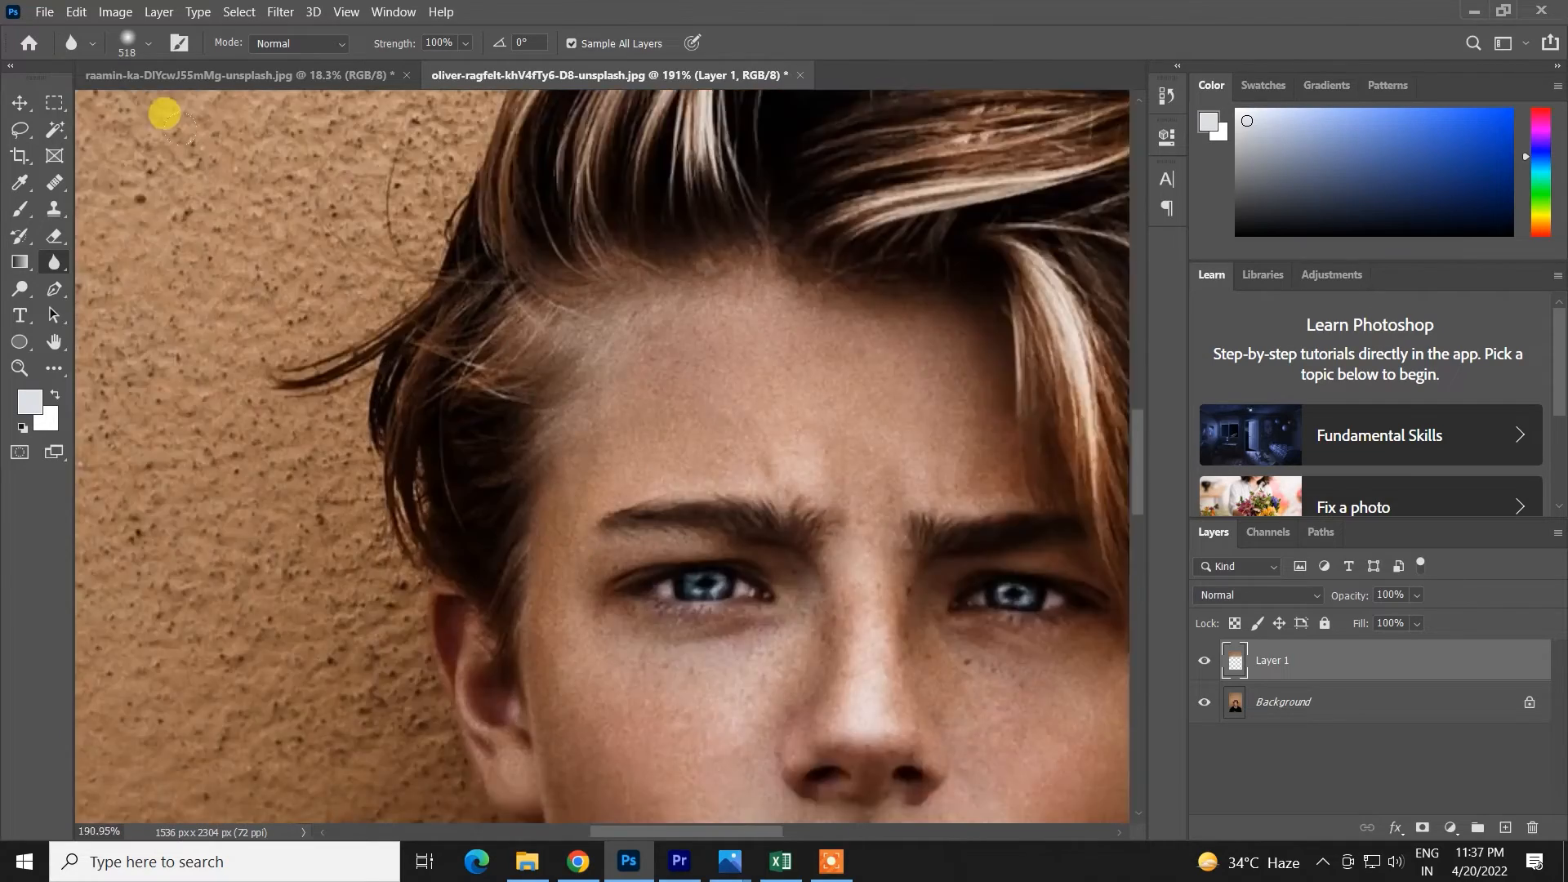
scroll(161, 112, "down", 6)
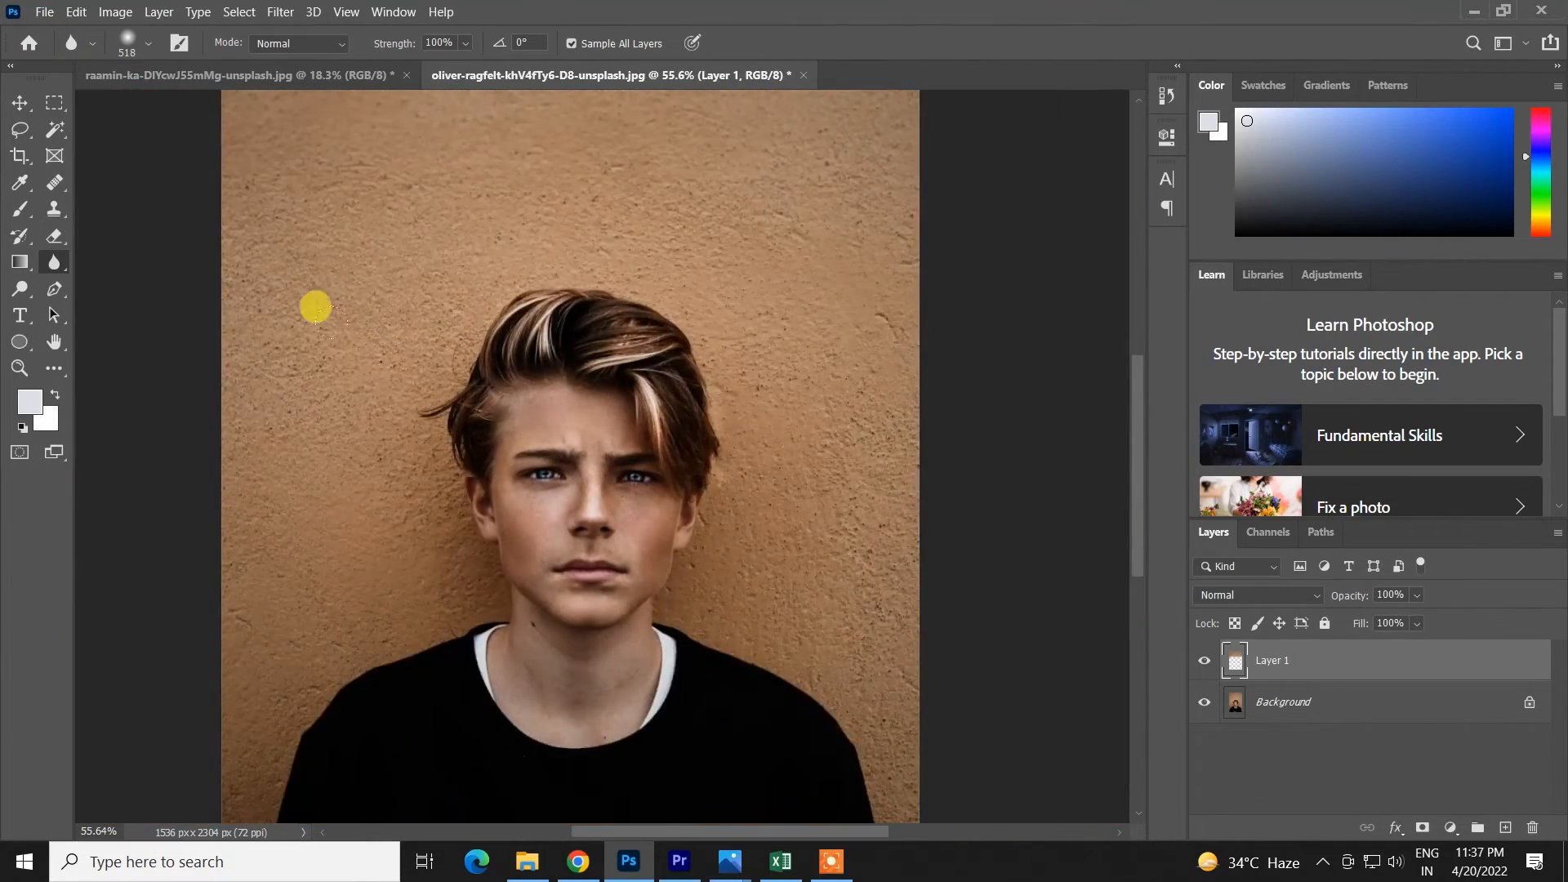
scroll(384, 326, "down", 3)
scroll(621, 422, "up", 2)
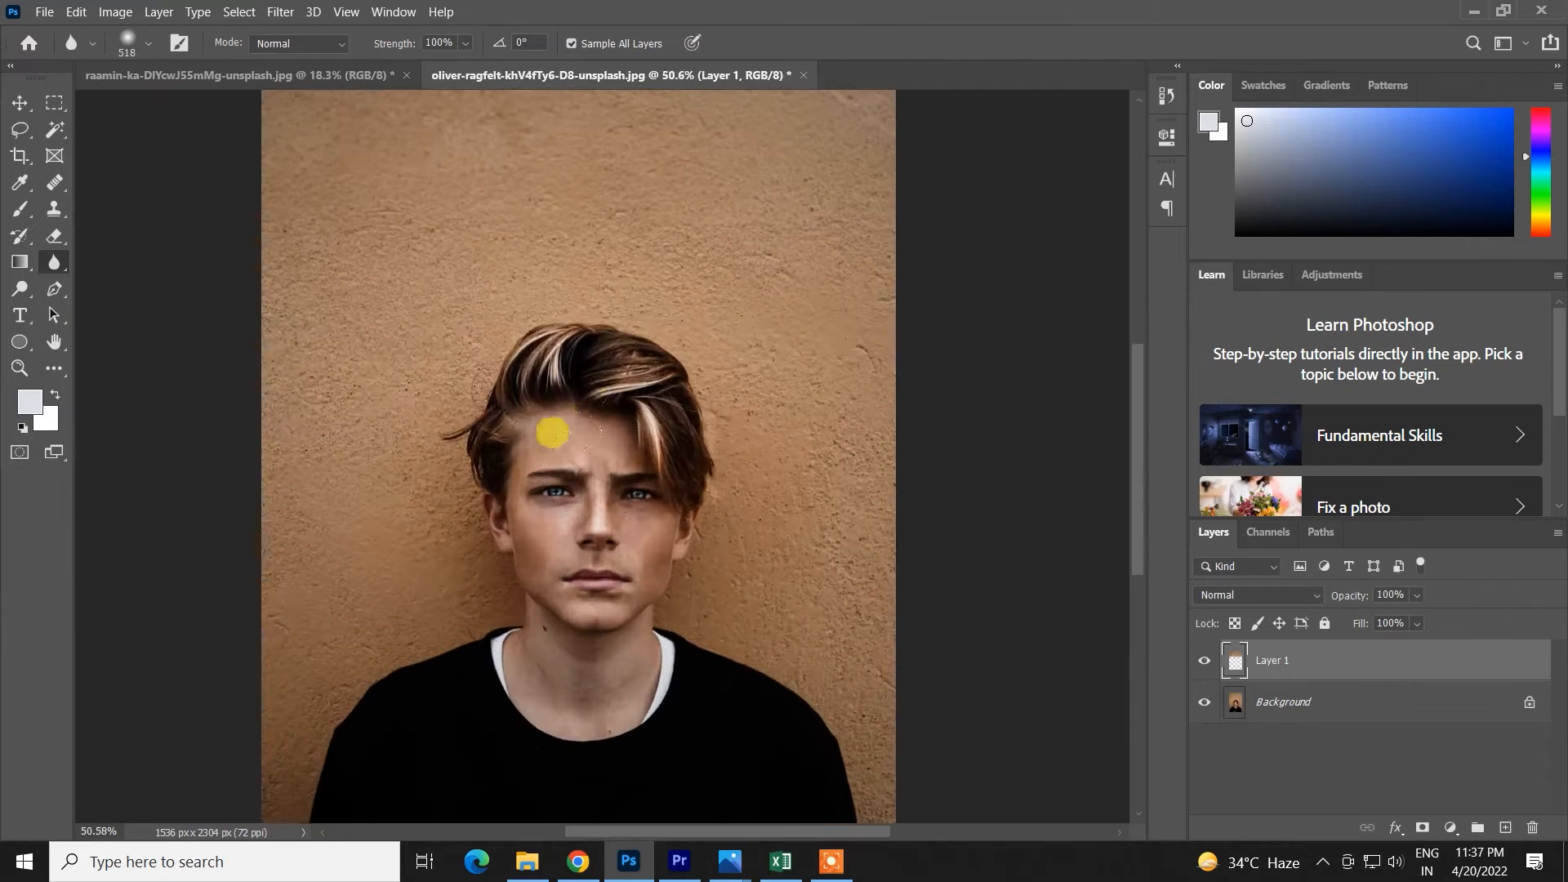
mouse_move(458, 392)
left_mouse_down()
mouse_move(591, 420)
mouse_move(517, 424)
mouse_move(481, 499)
left_mouse_up()
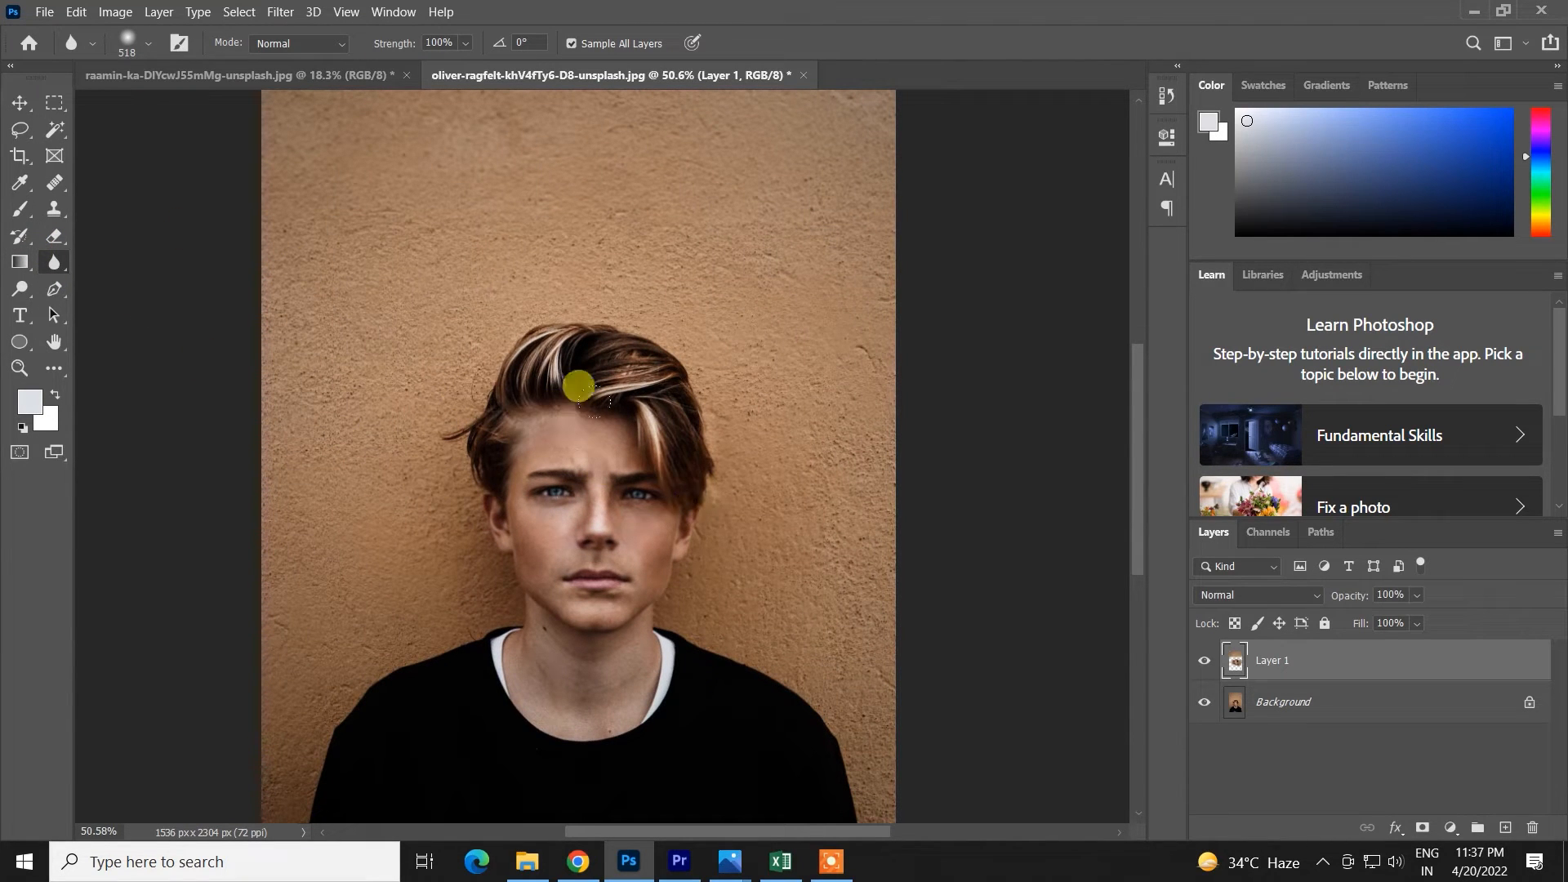
key("ctrl+z")
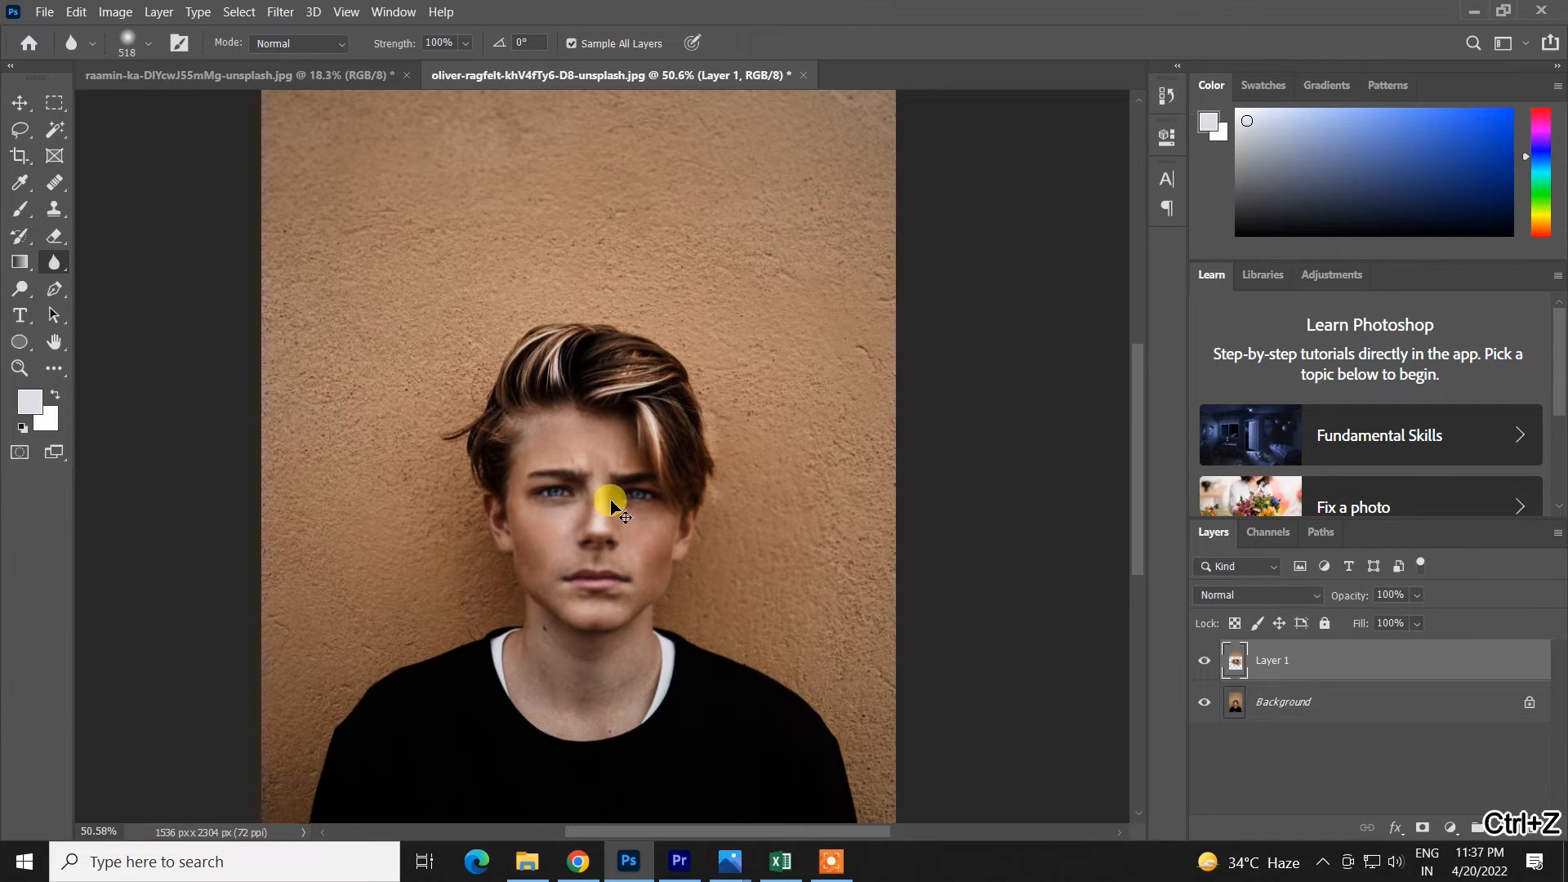
- Blur the skin around the eyes and nose, reducing the brush to 267 px and undoing unwanted strokes
scroll(646, 500, "up", 3)
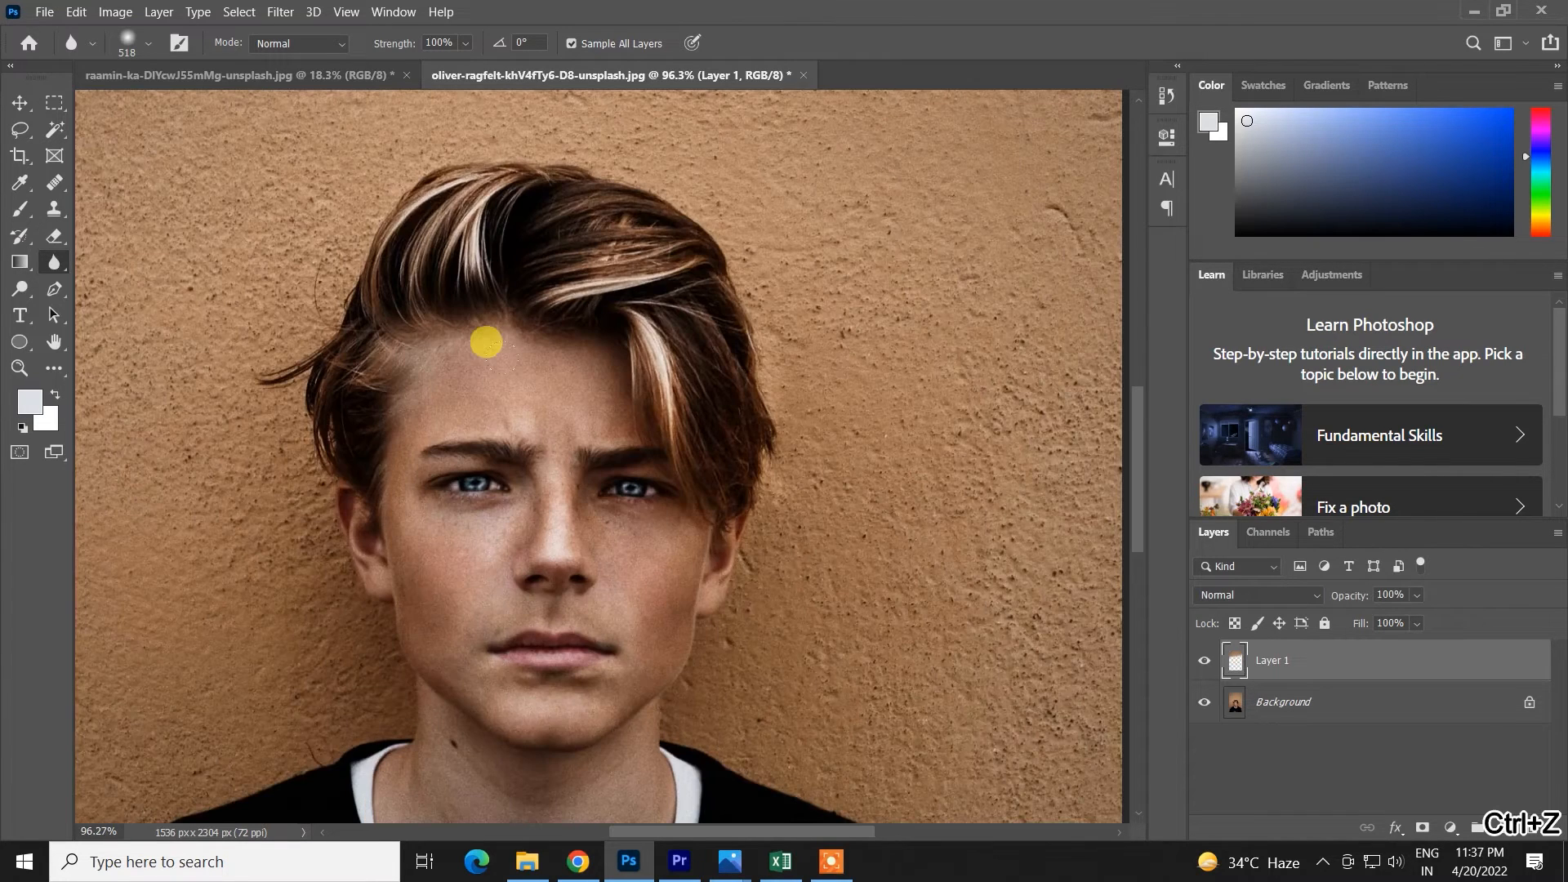
scroll(645, 499, "up", 4)
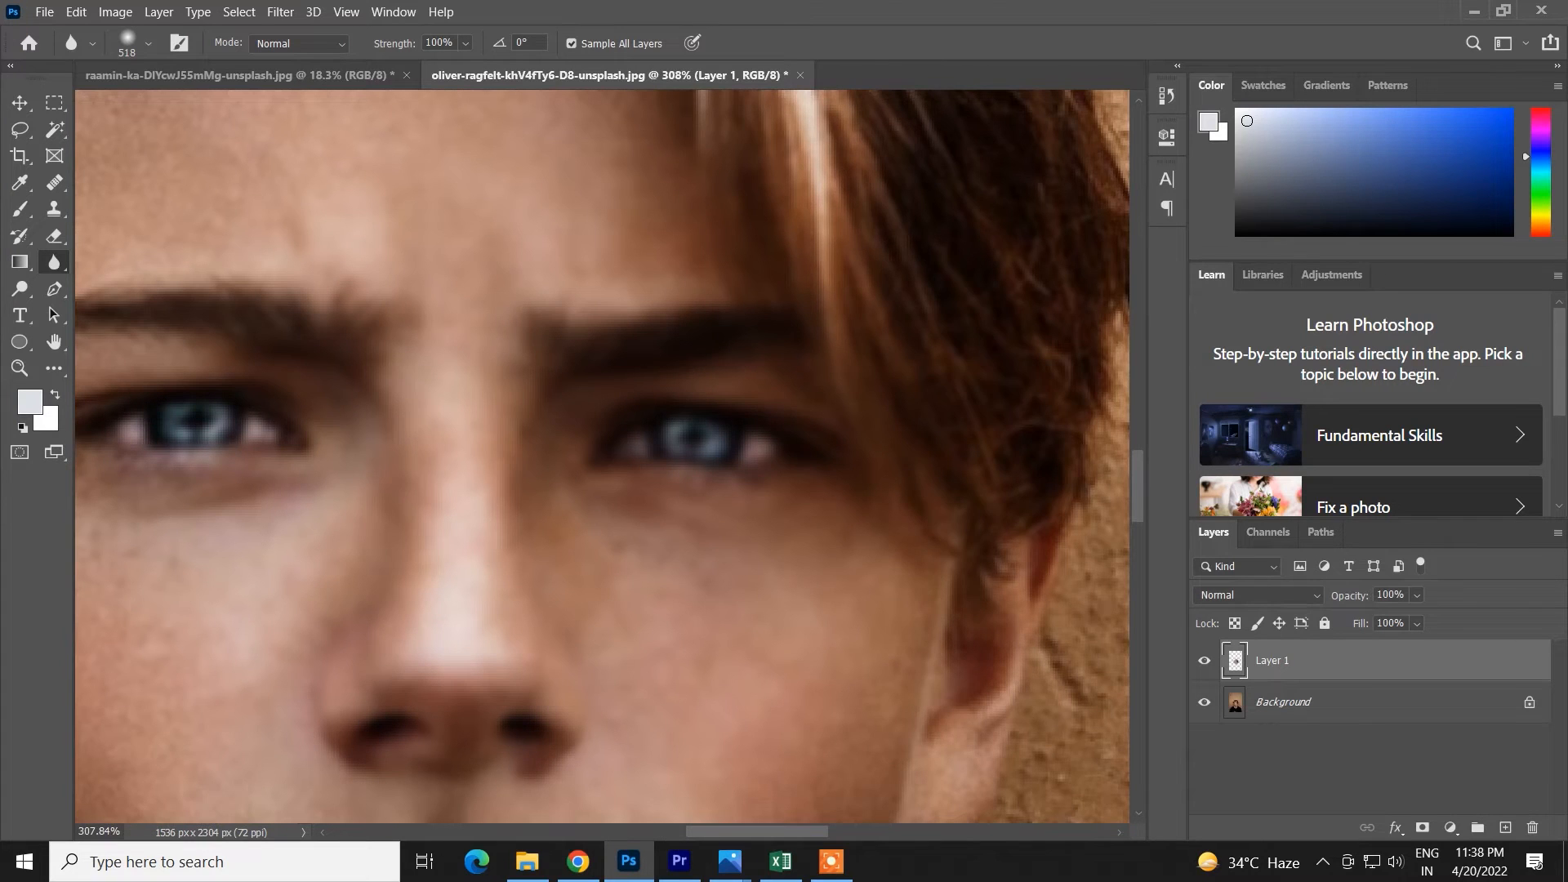
left_click_drag(665, 427, 273, 476)
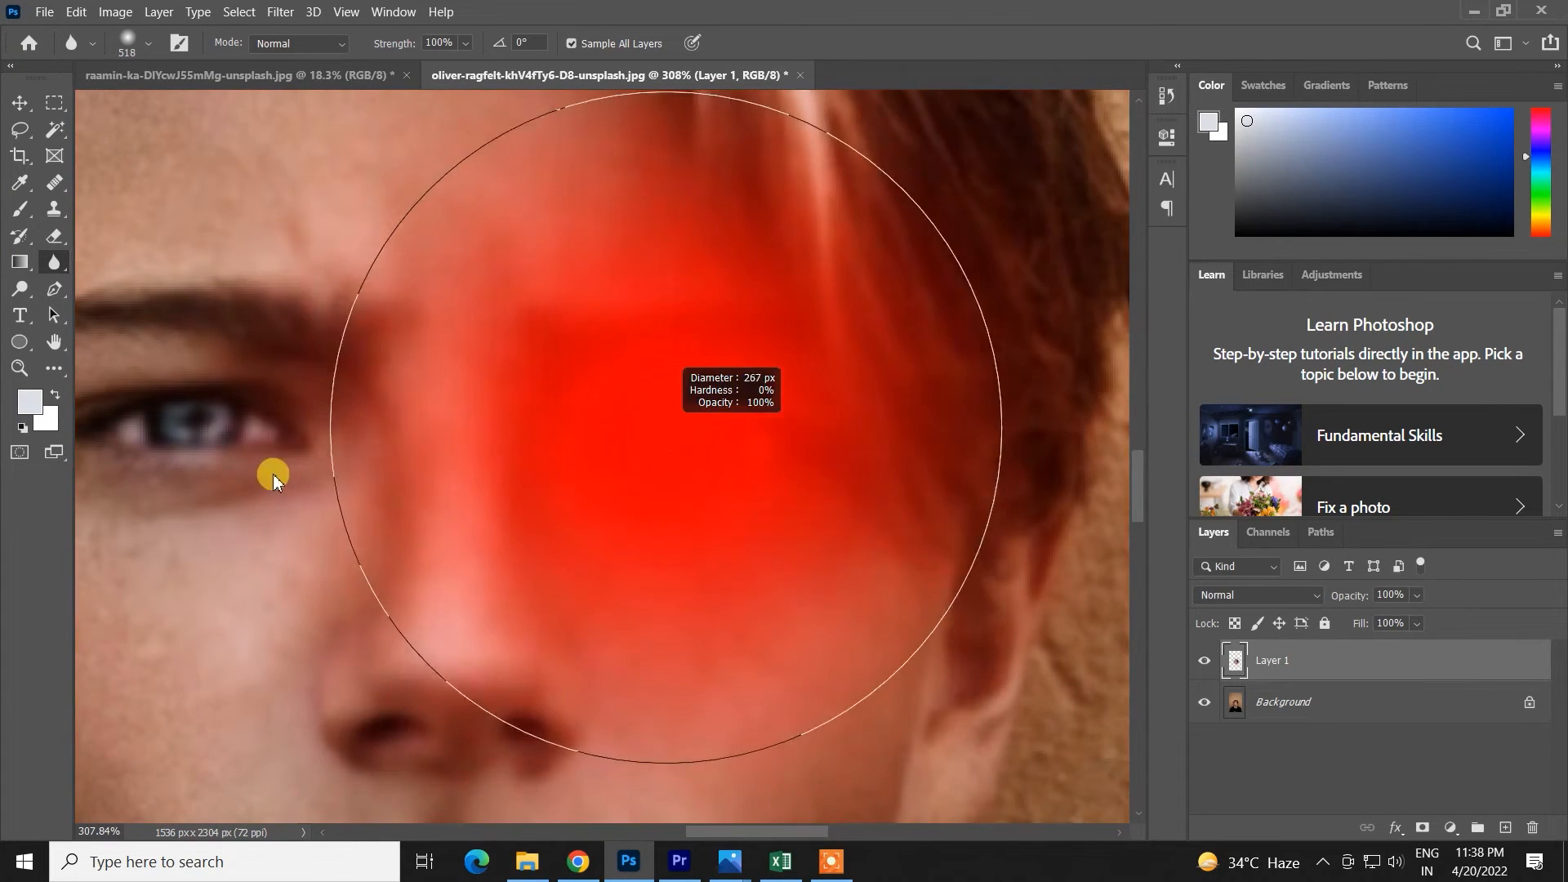
key("ctrl+z")
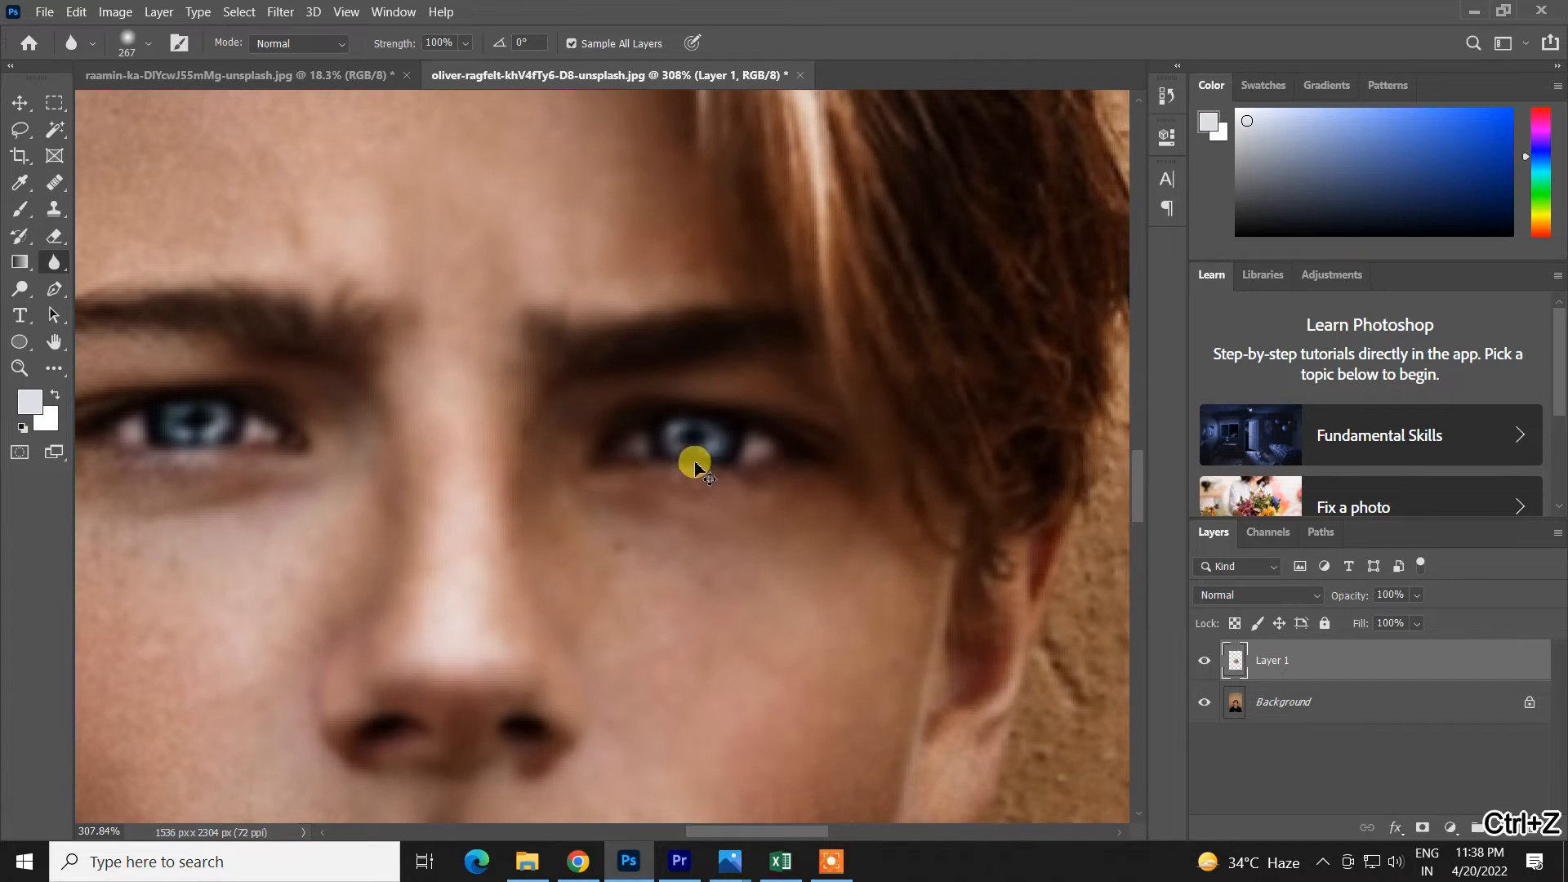
key("ctrl+z")
key("ctrl+z")
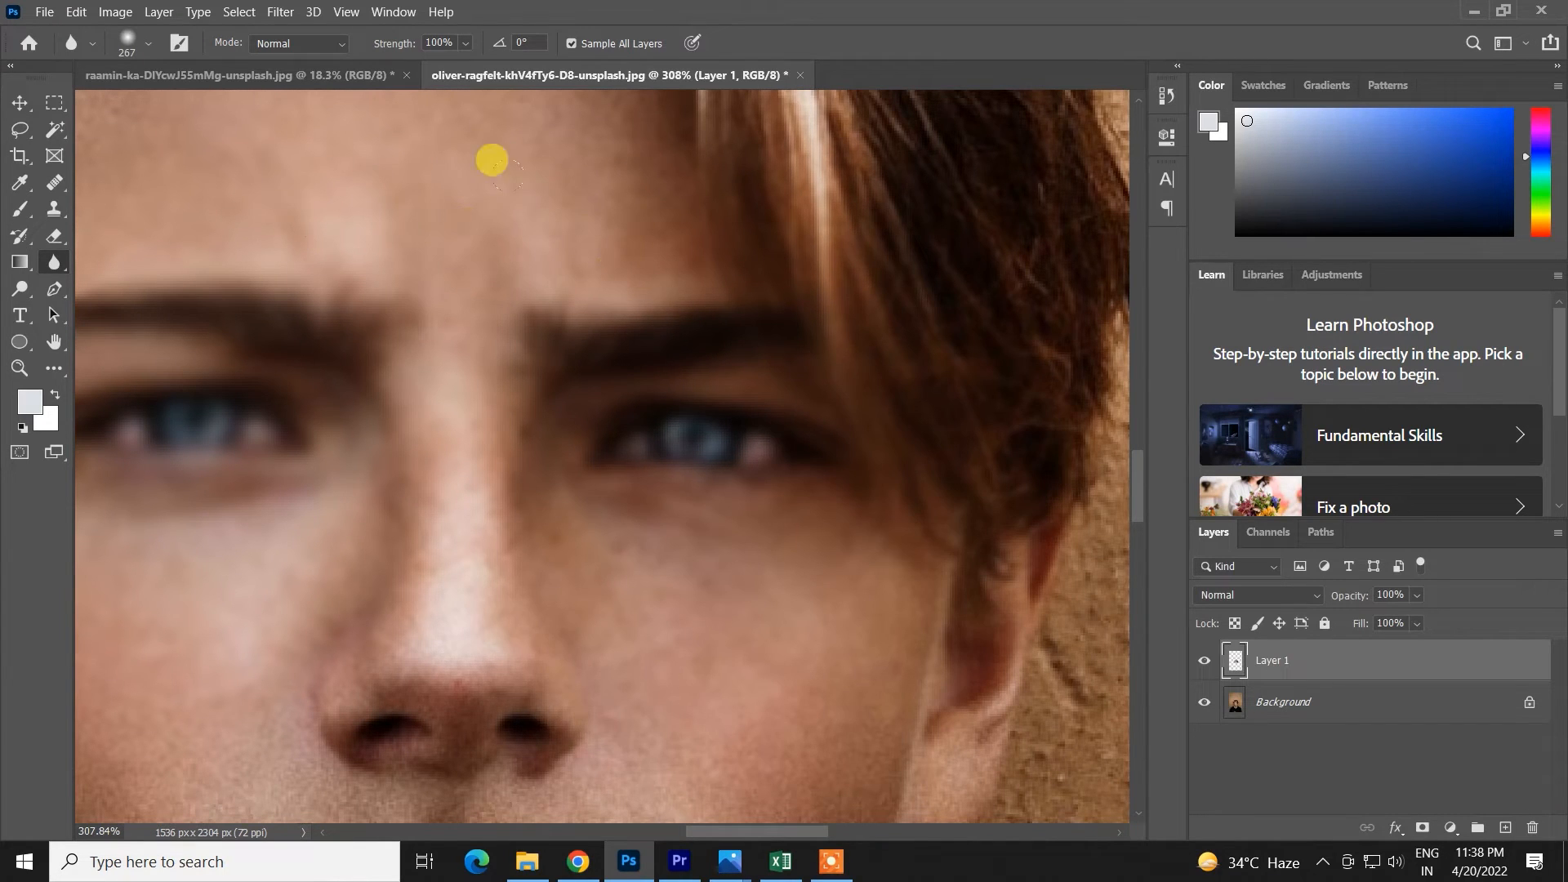
- Compare the blurred face with the original by toggling the visibility of Layer 1, up close and at full view
left_click(1205, 663)
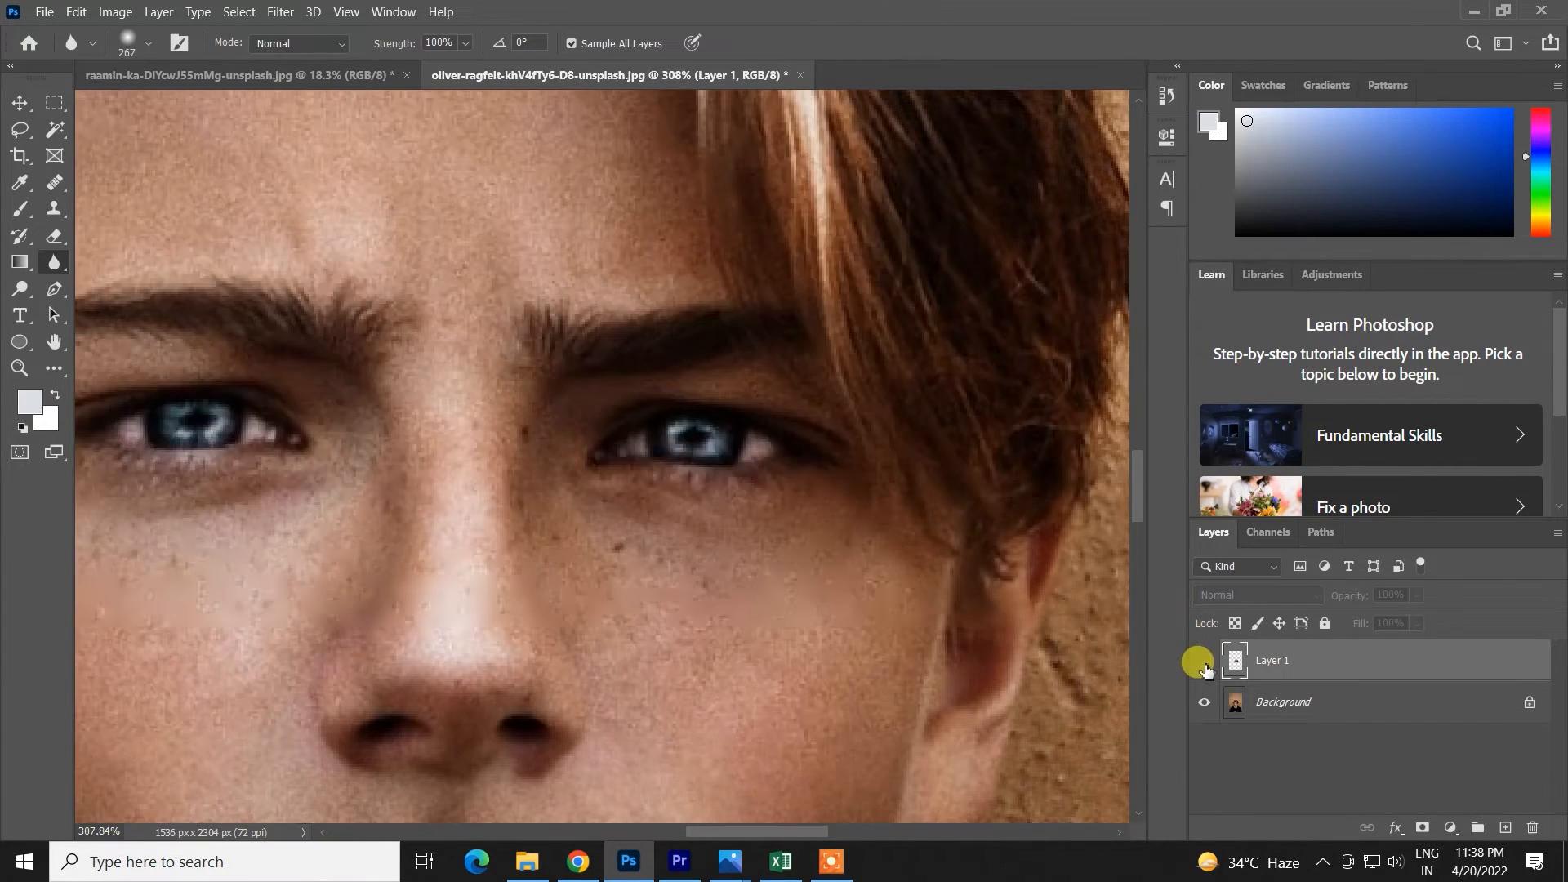
left_click(1205, 663)
left_click(1204, 663)
left_click(1203, 662)
scroll(351, 224, "up", 2)
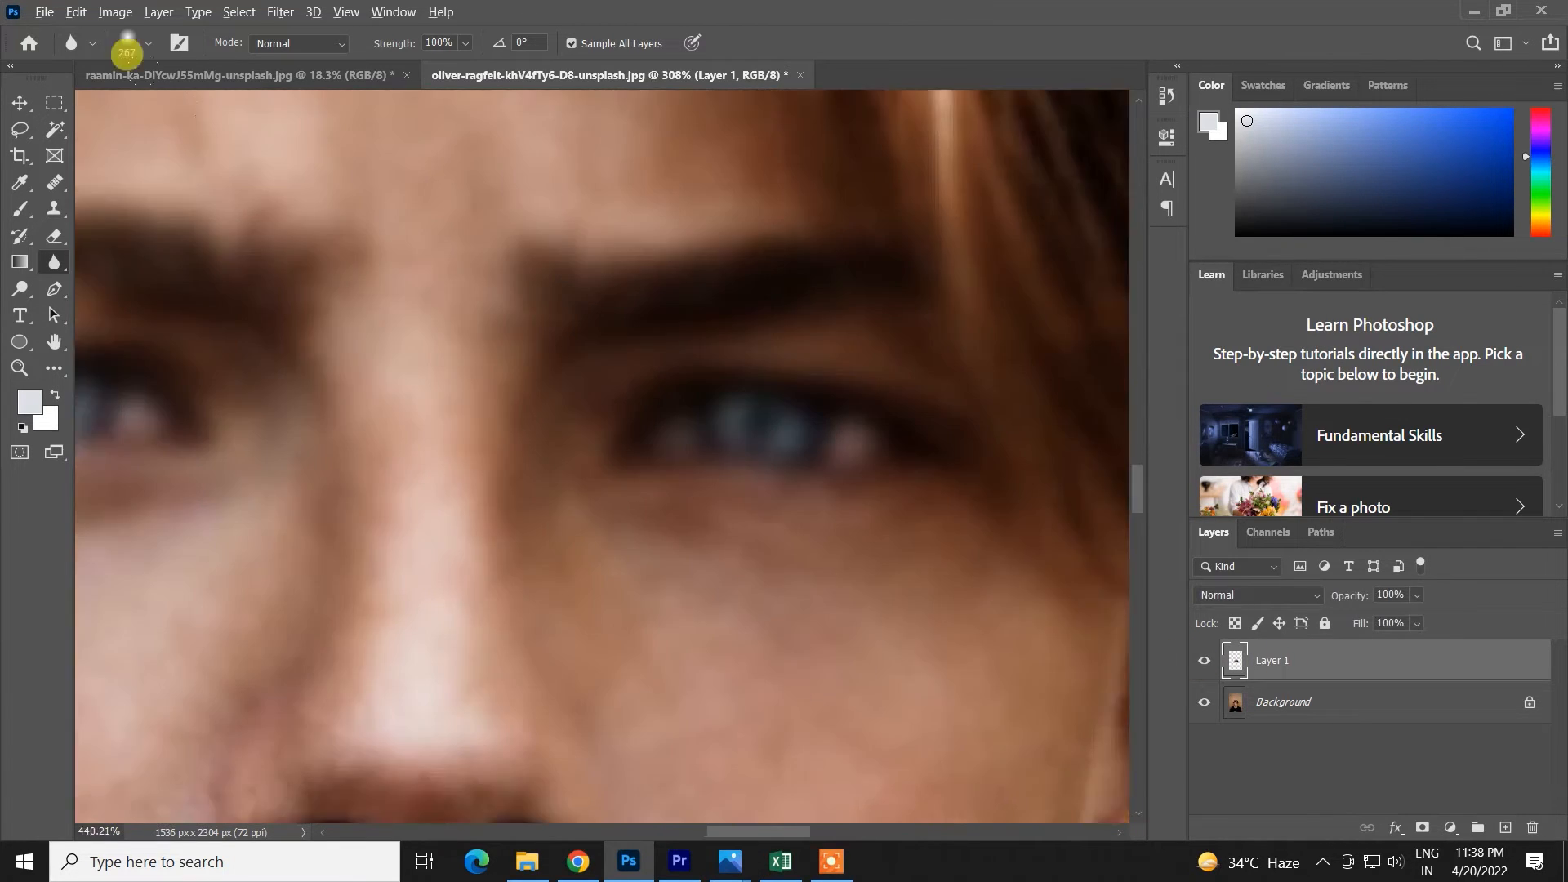
scroll(321, 242, "down", 4)
key("ctrl+0")
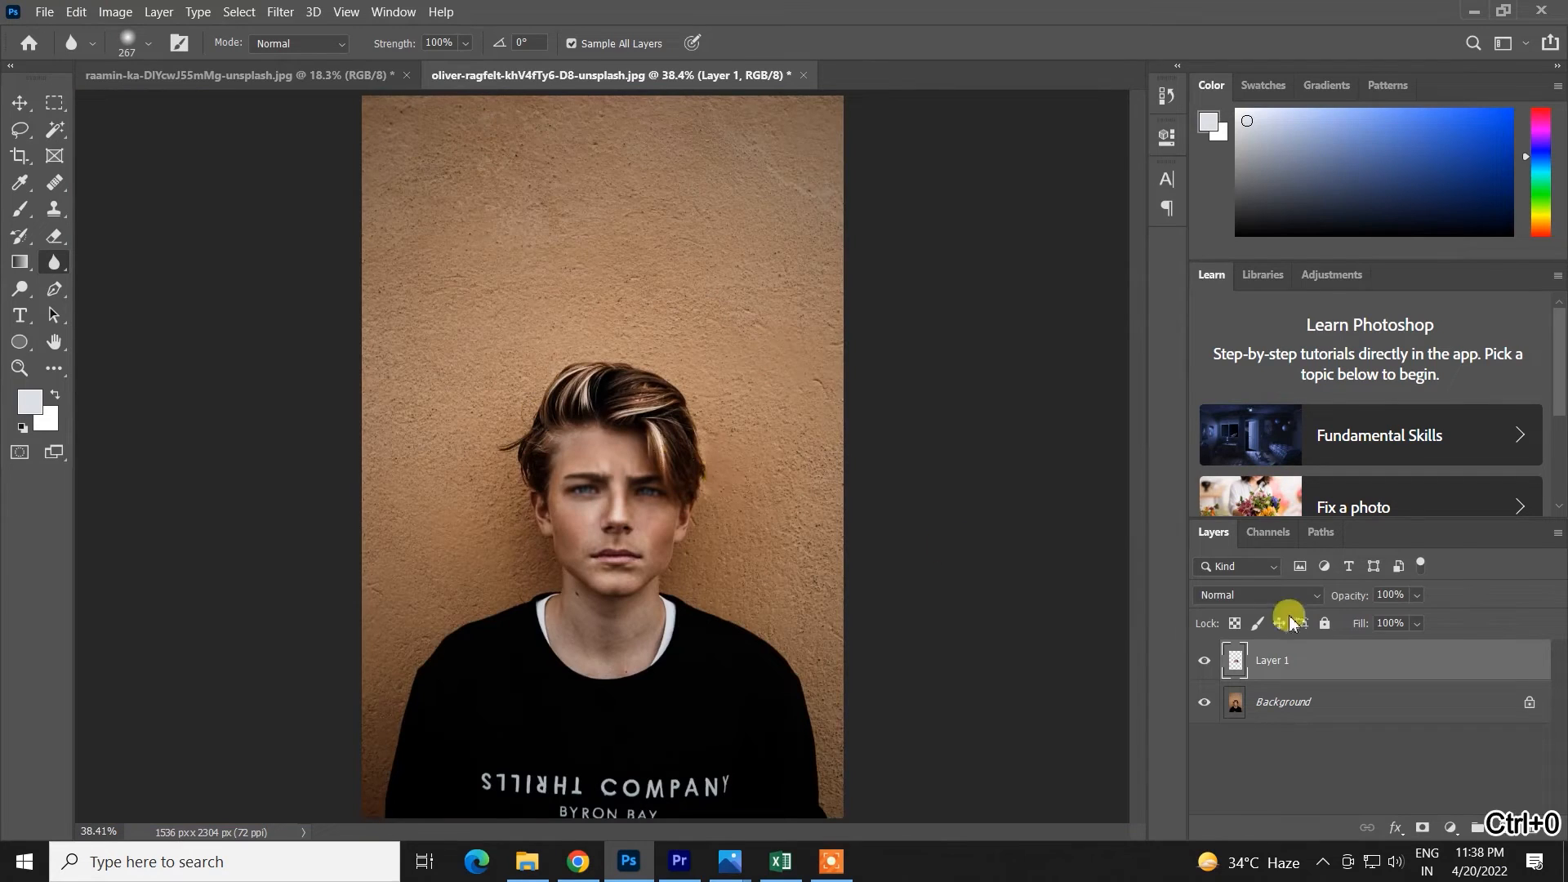
left_click(1205, 661)
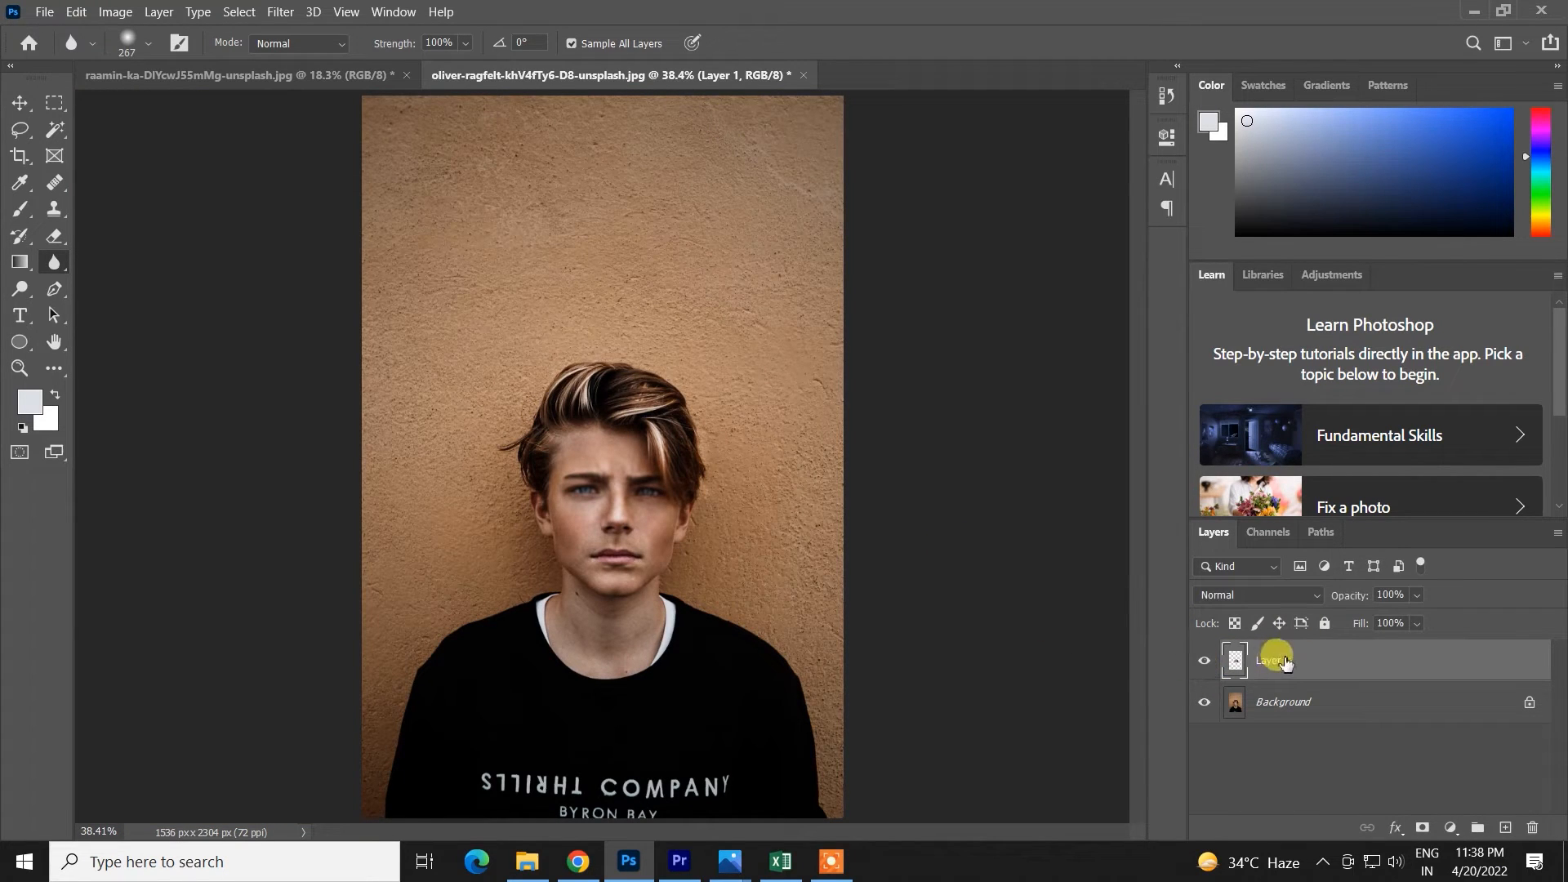
- Delete Layer 1 and reselect the Blur Tool
key("Delete")
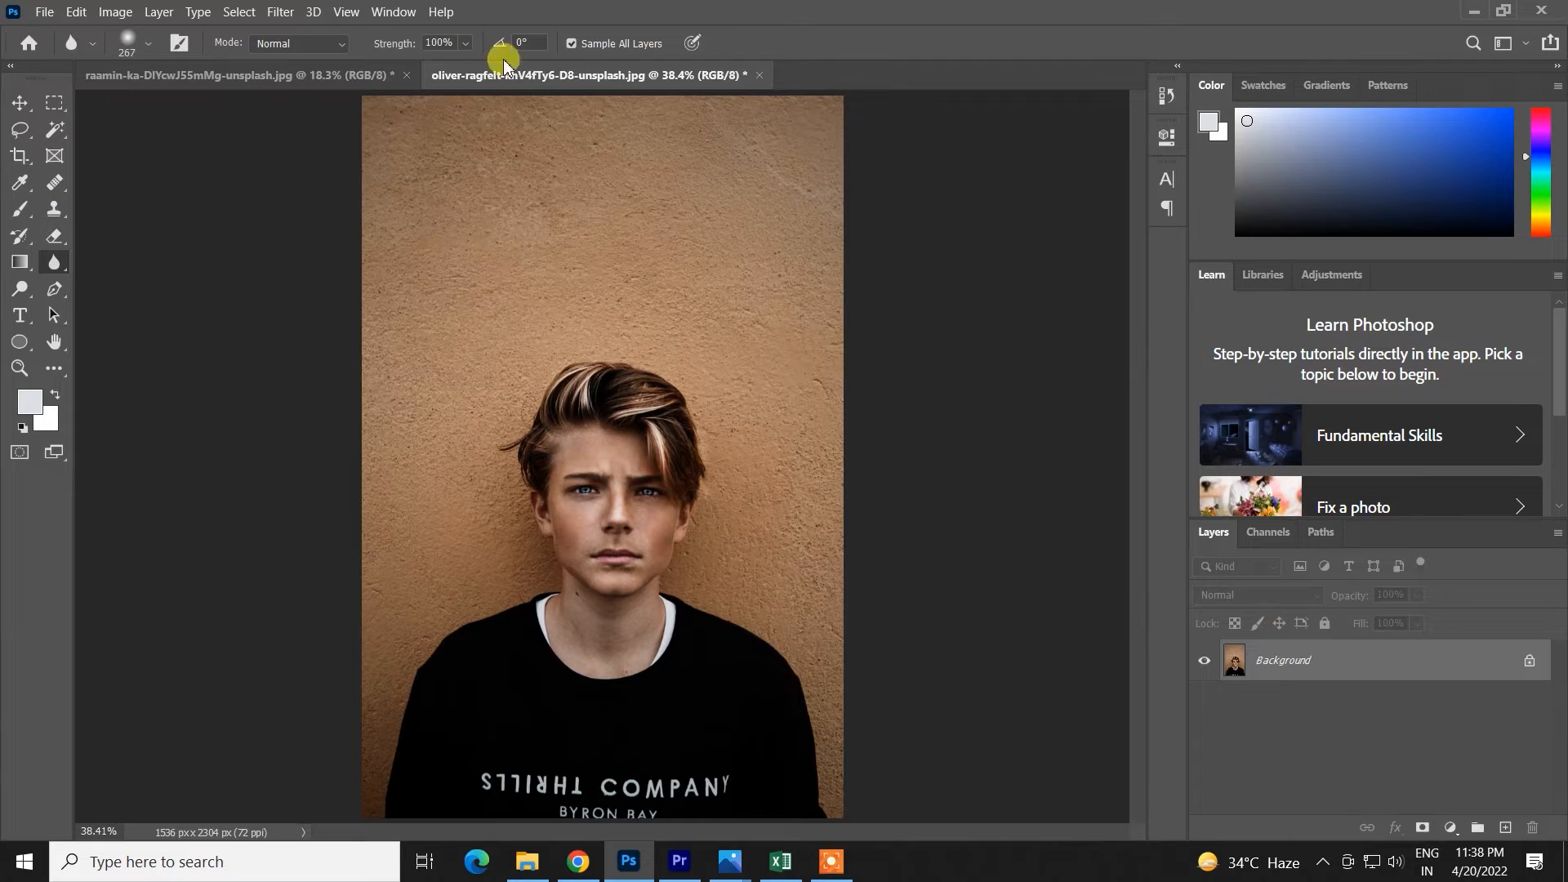
left_click_drag(52, 272, 108, 263)
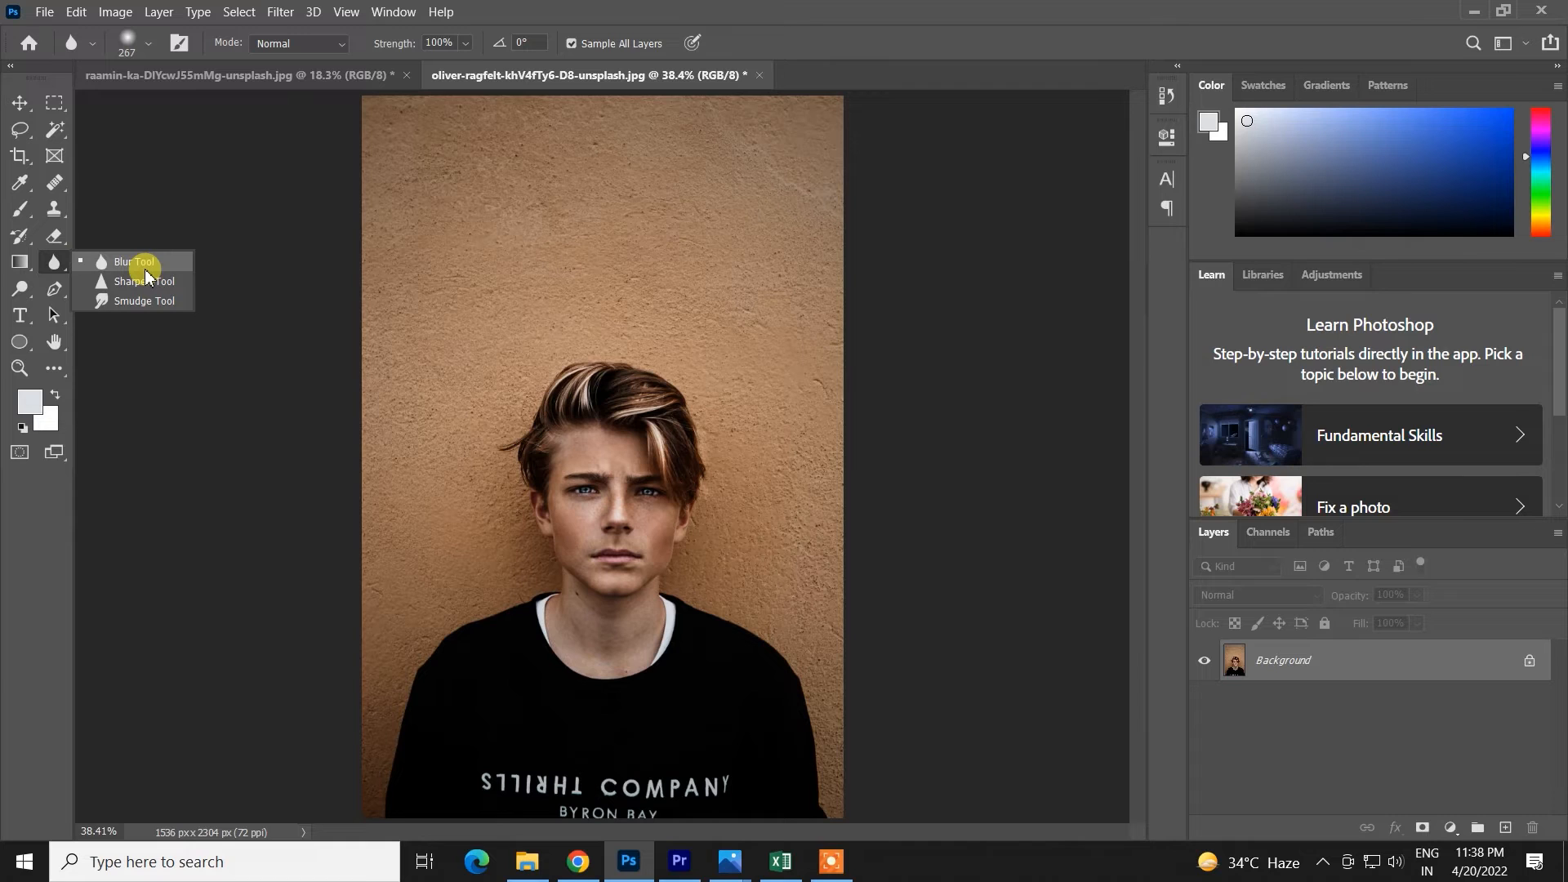
left_click(145, 270)
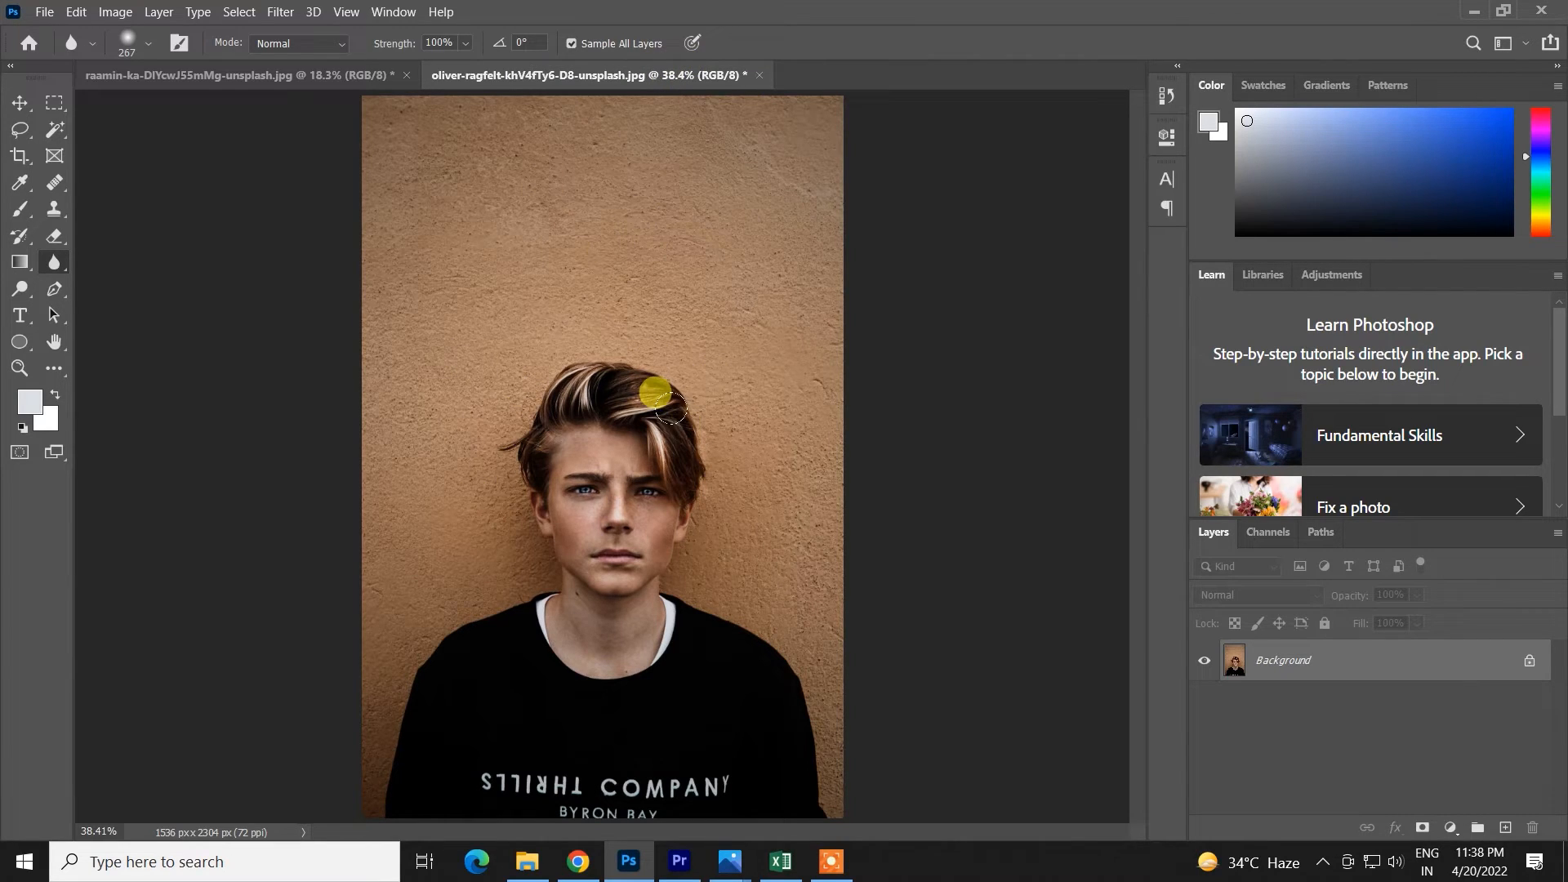
- Examine the hair and wall texture of the full-resolution photo up close and at full view
scroll(655, 393, "up", 10)
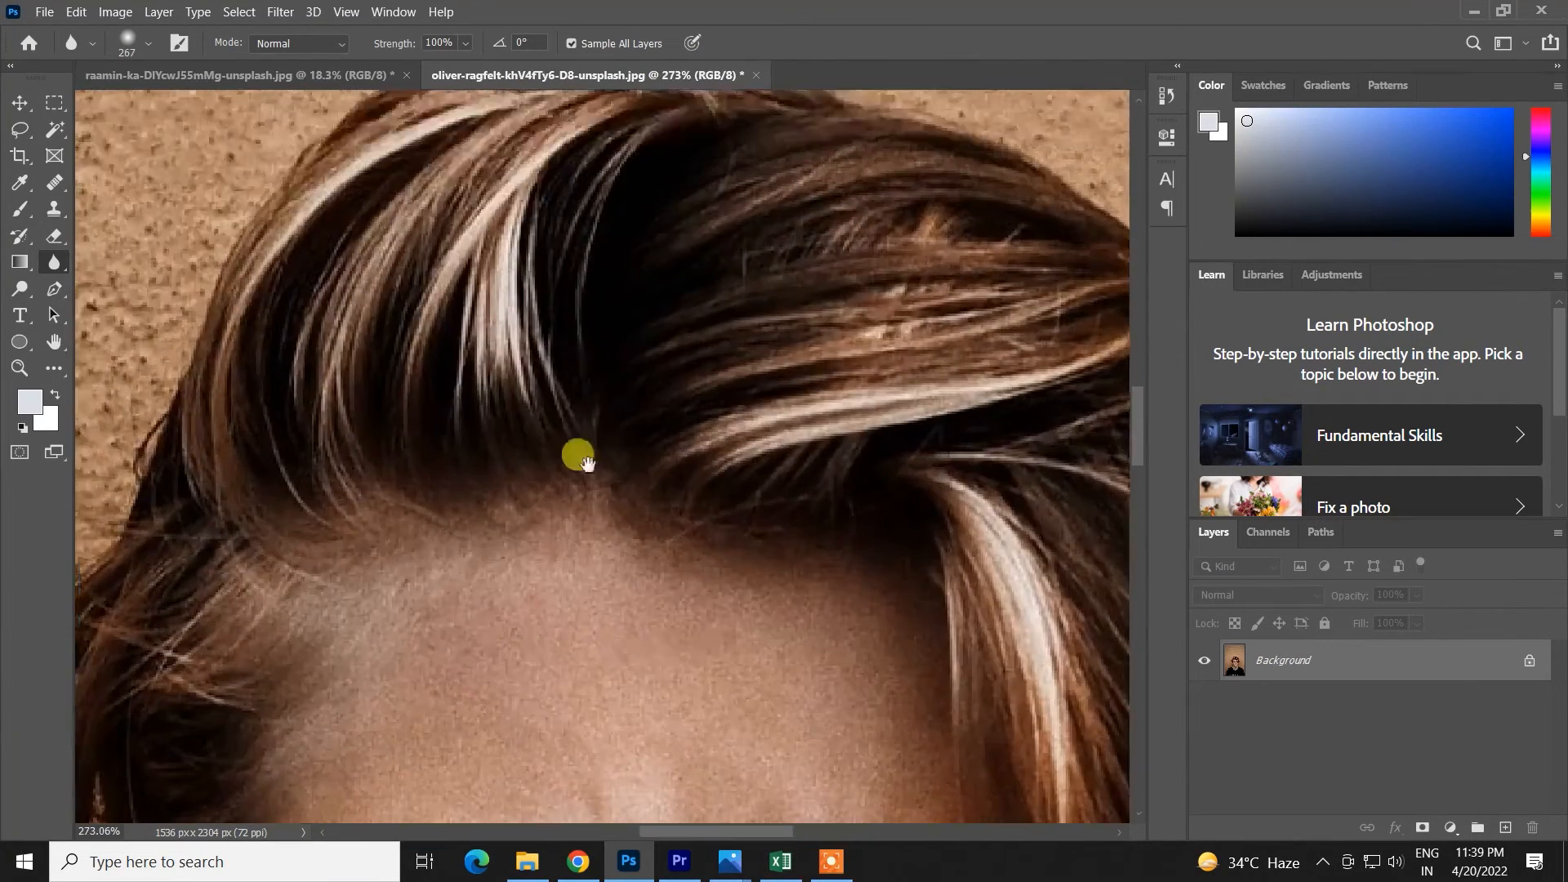
scroll(550, 364, "down", 3)
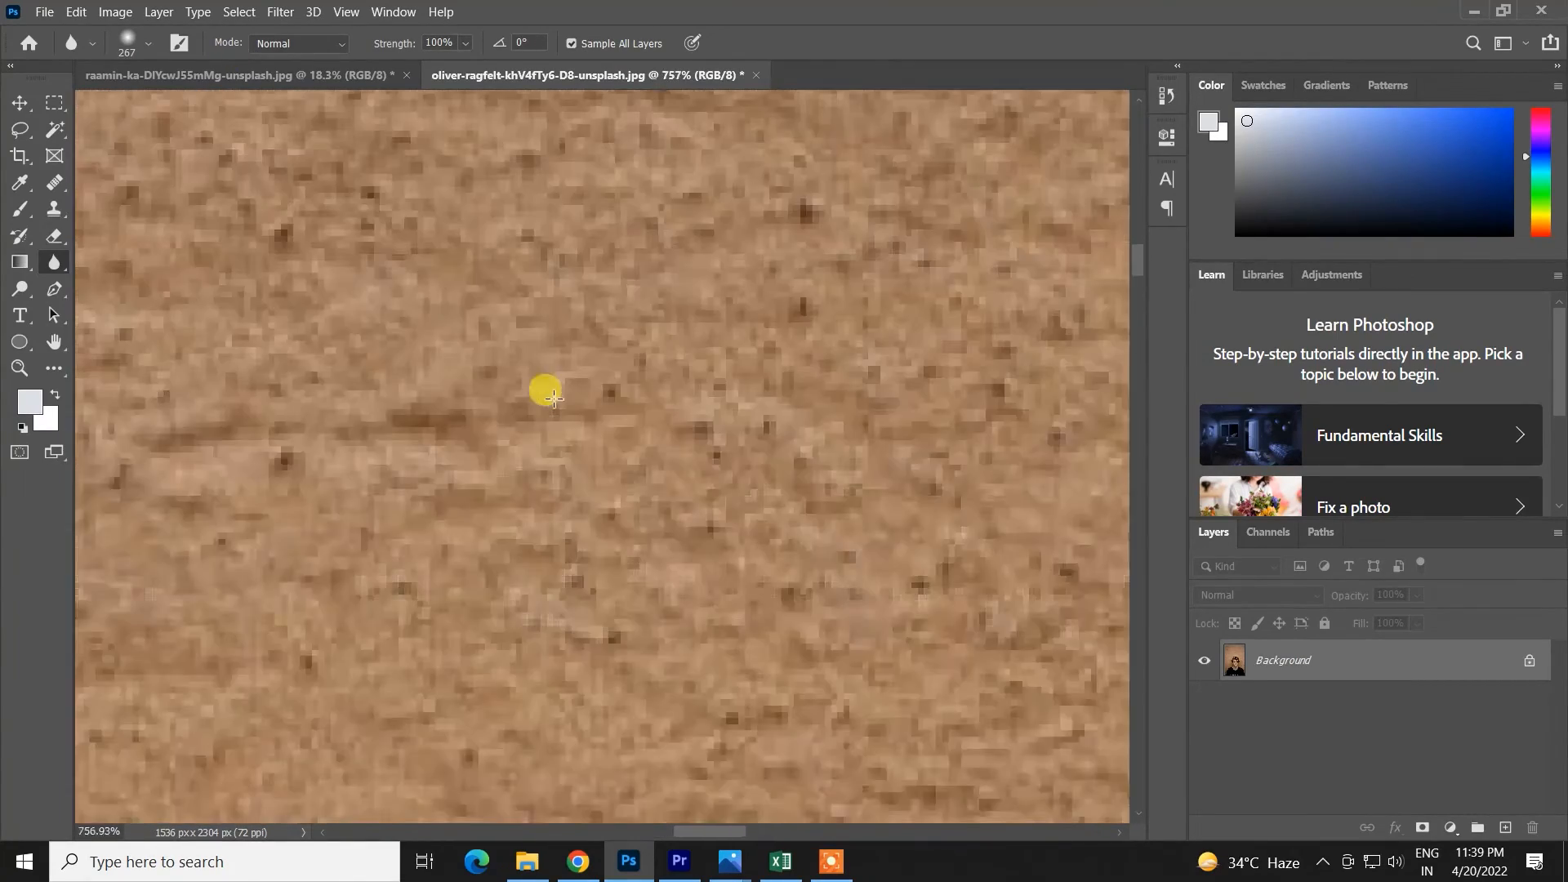
scroll(357, 214, "down", 10)
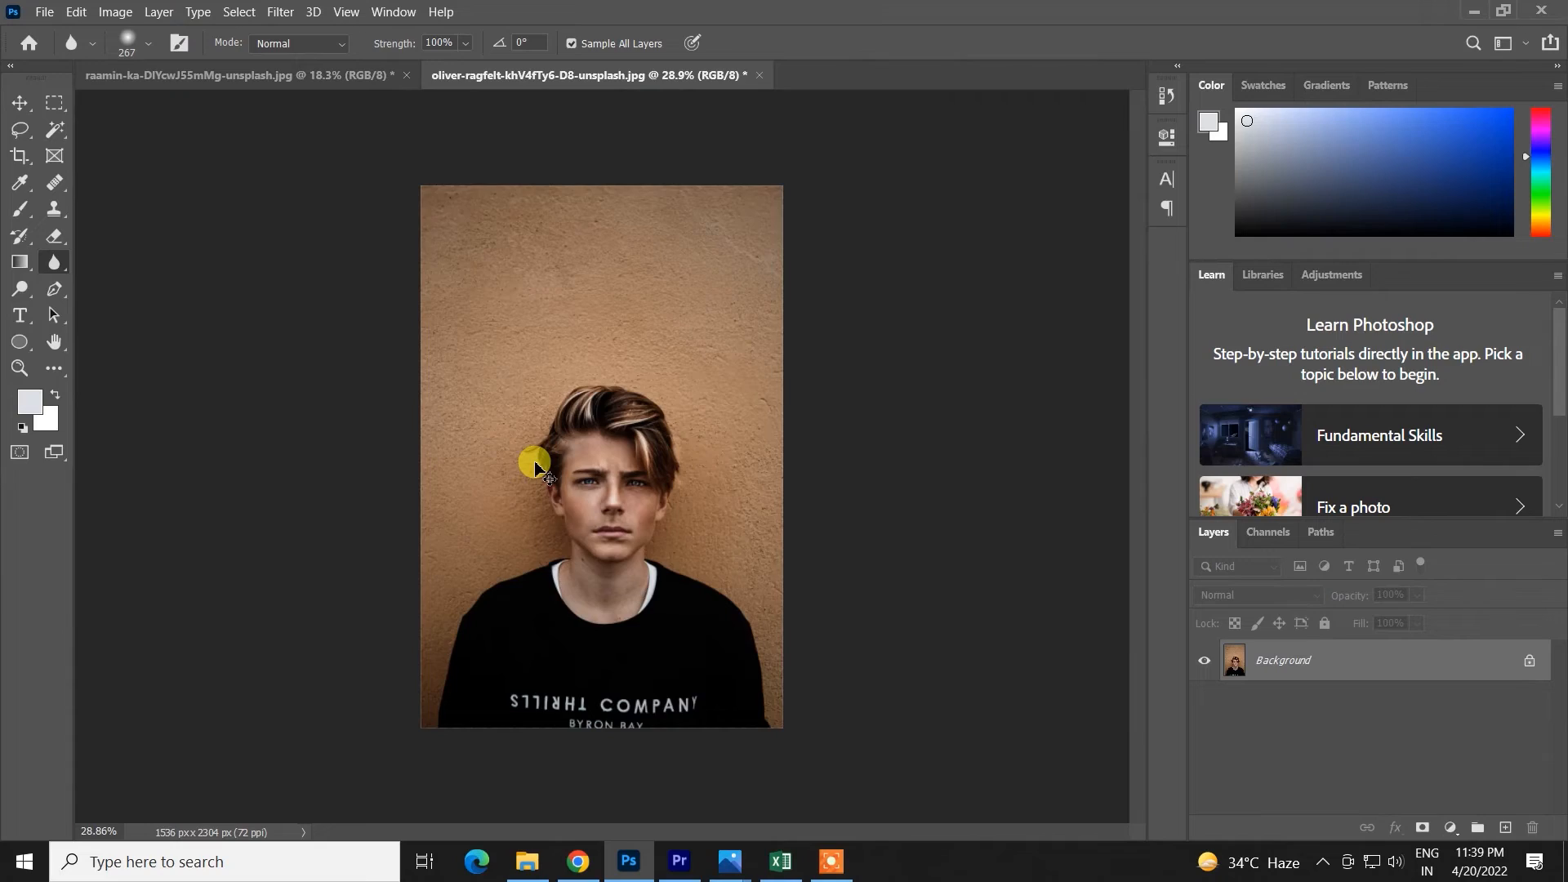
key("ctrl+1")
scroll(387, 322, "down", 5)
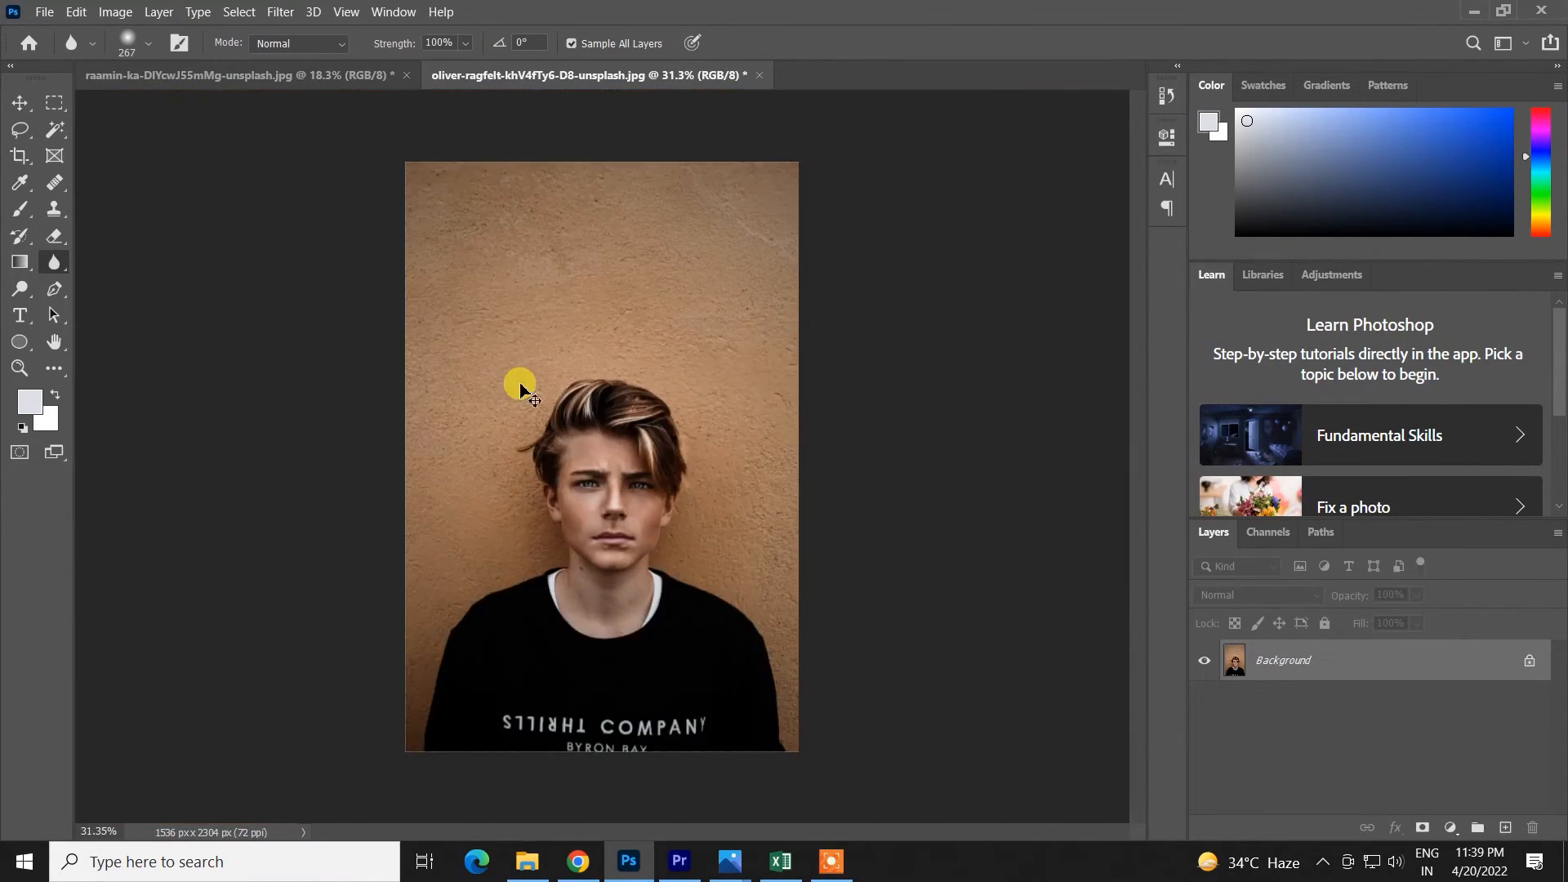
key("ctrl+0")
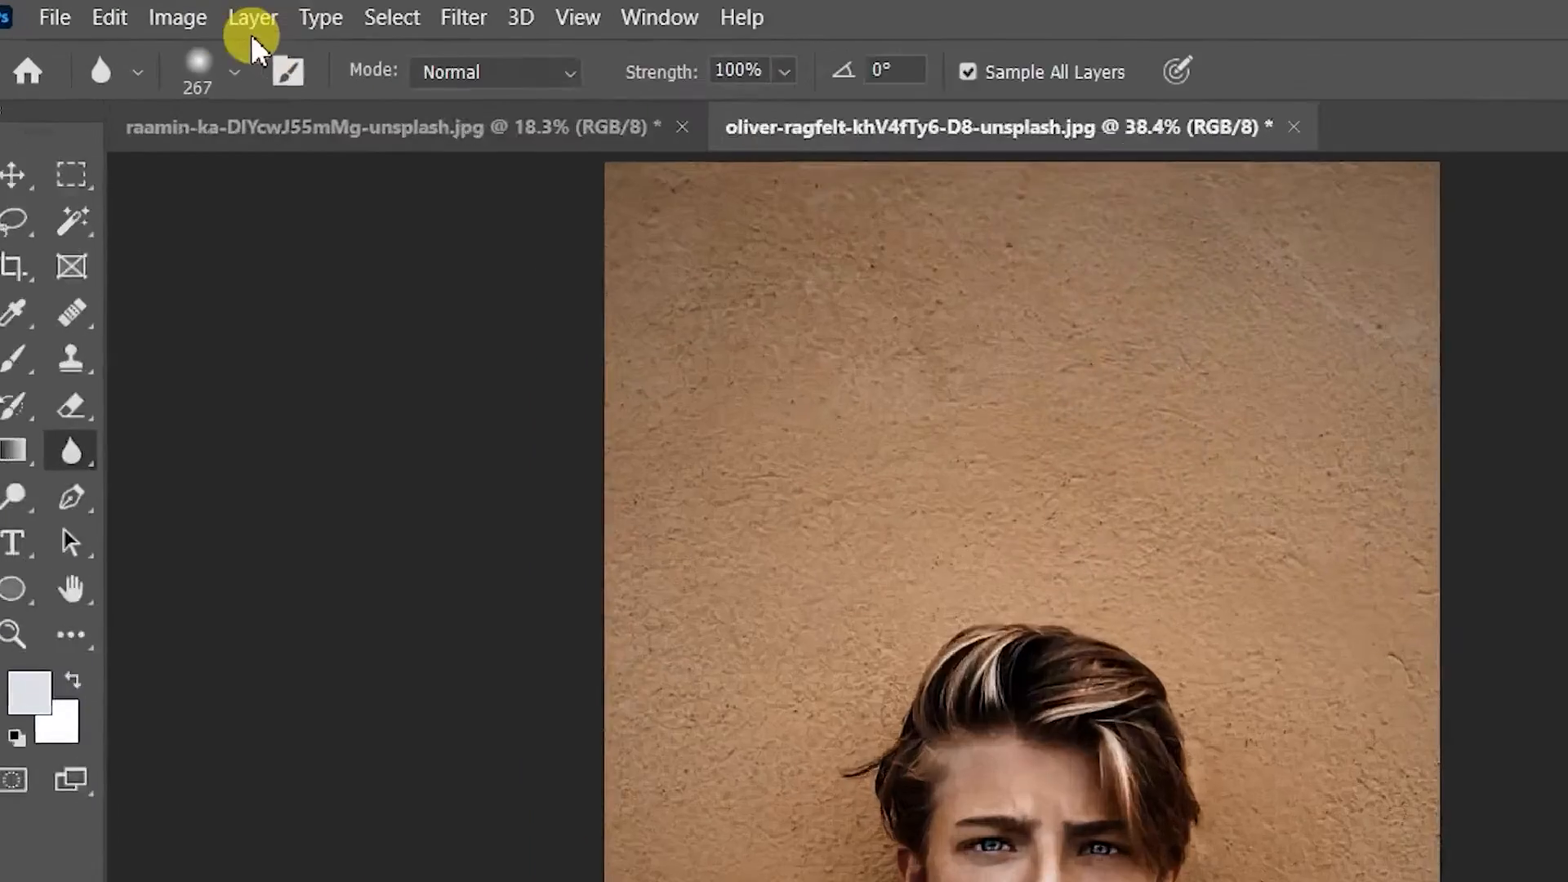
- Try reducing the image width to 27.79 cm with linked proportions and resampling on, then revert the resize
left_click(176, 19)
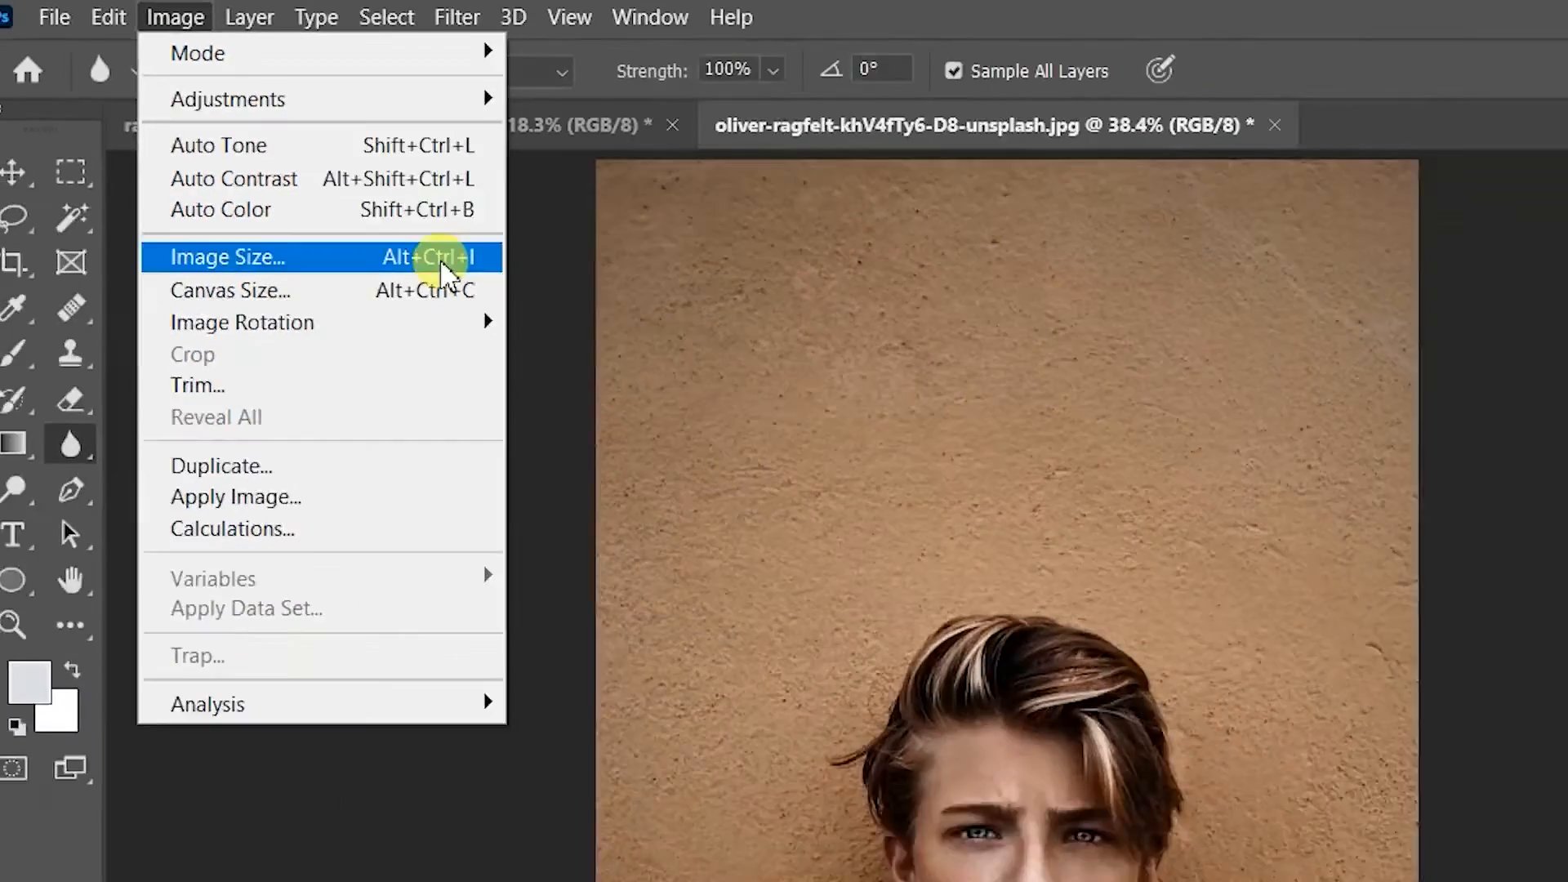
left_click(665, 408)
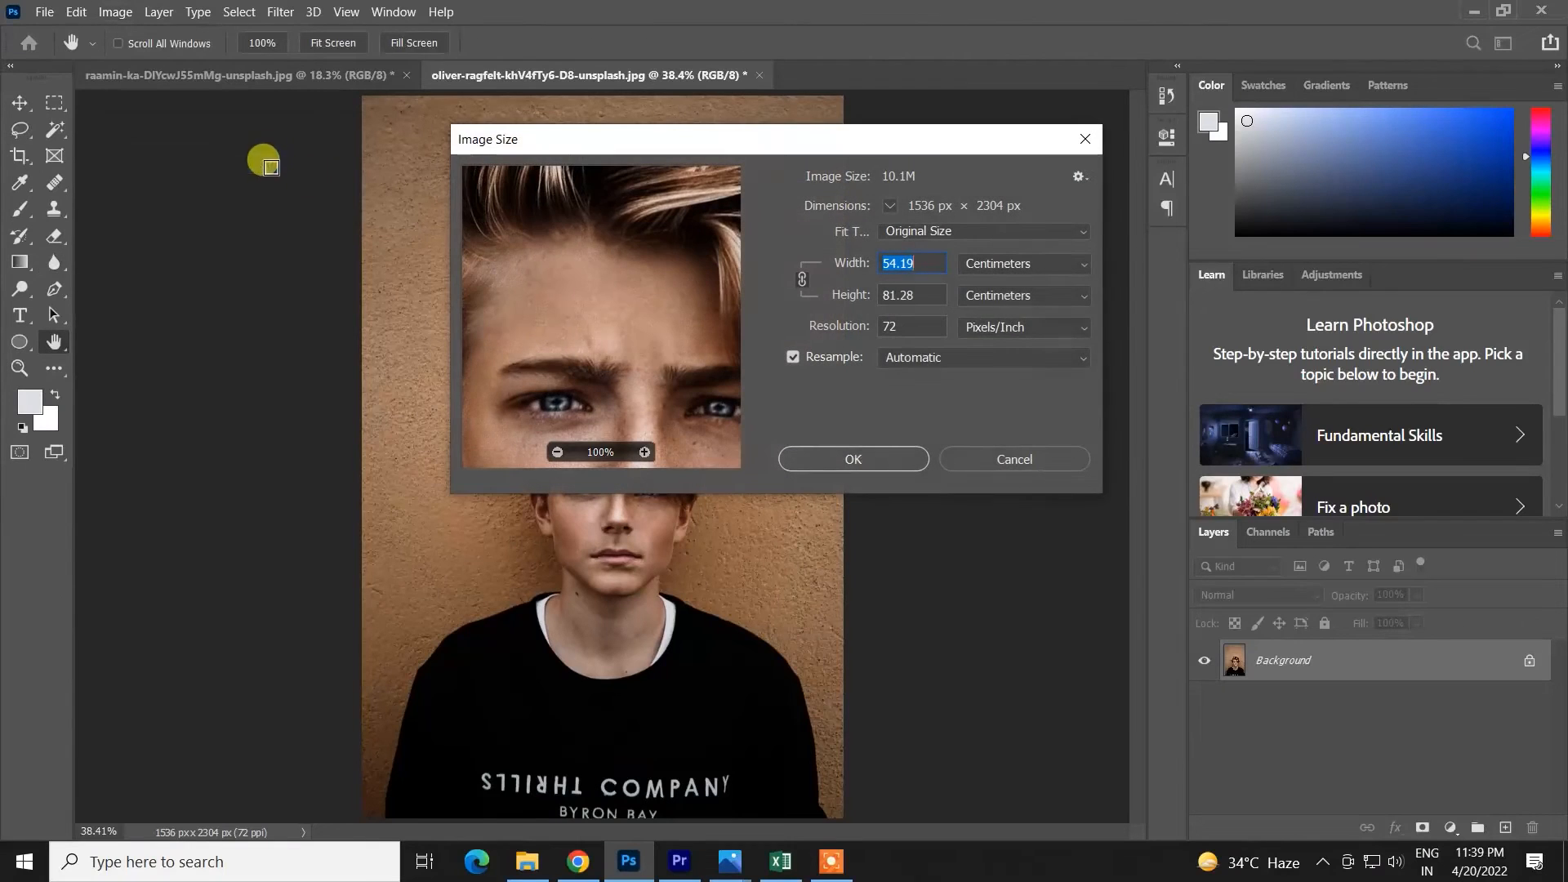
left_click(1006, 276)
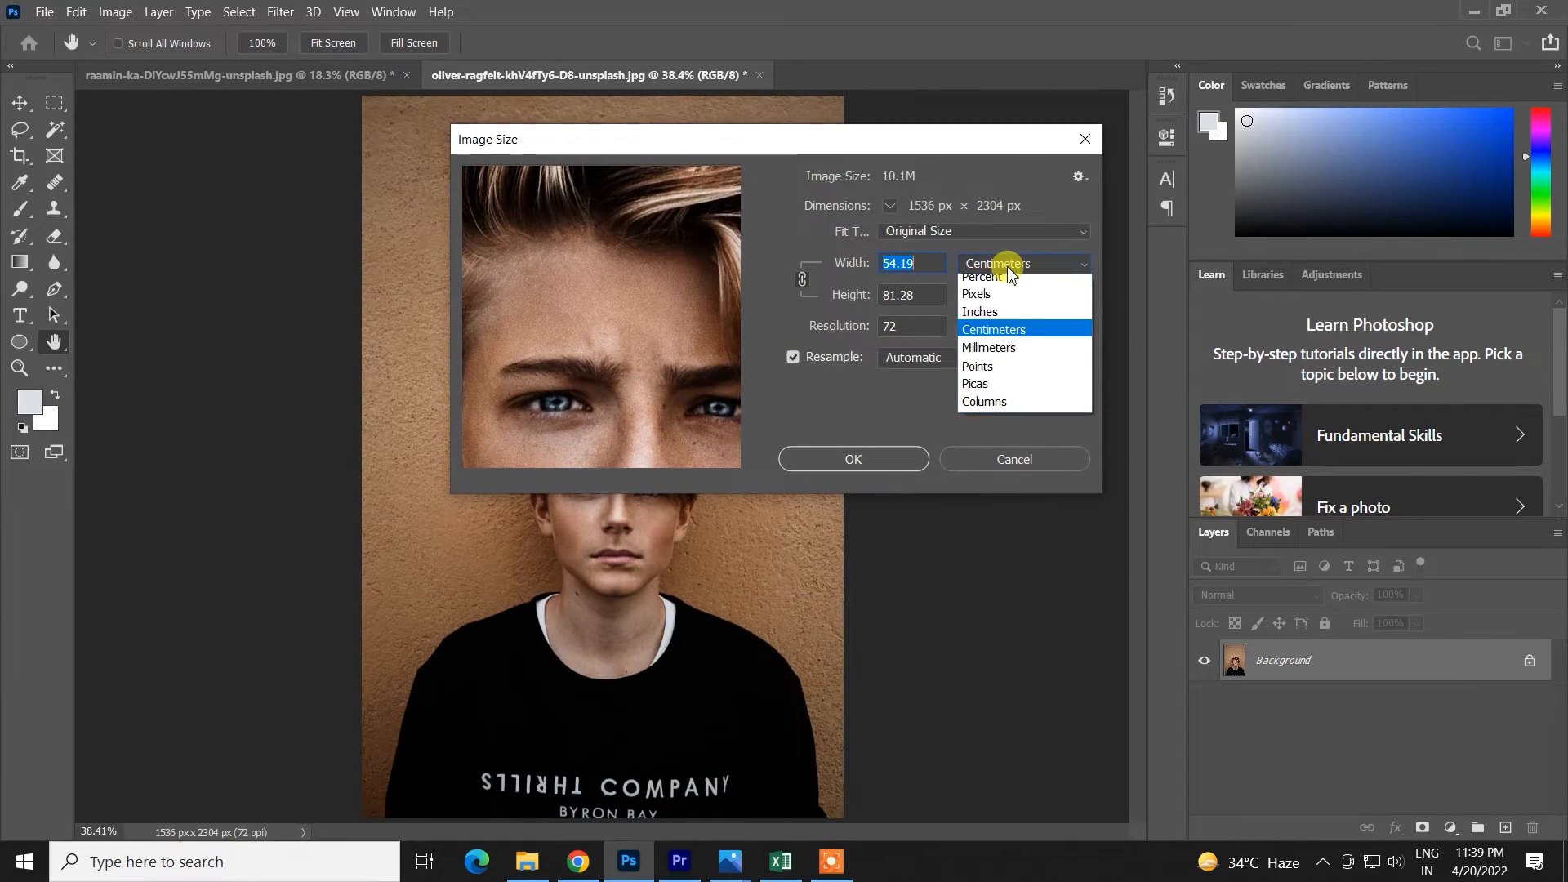
left_click(1006, 179)
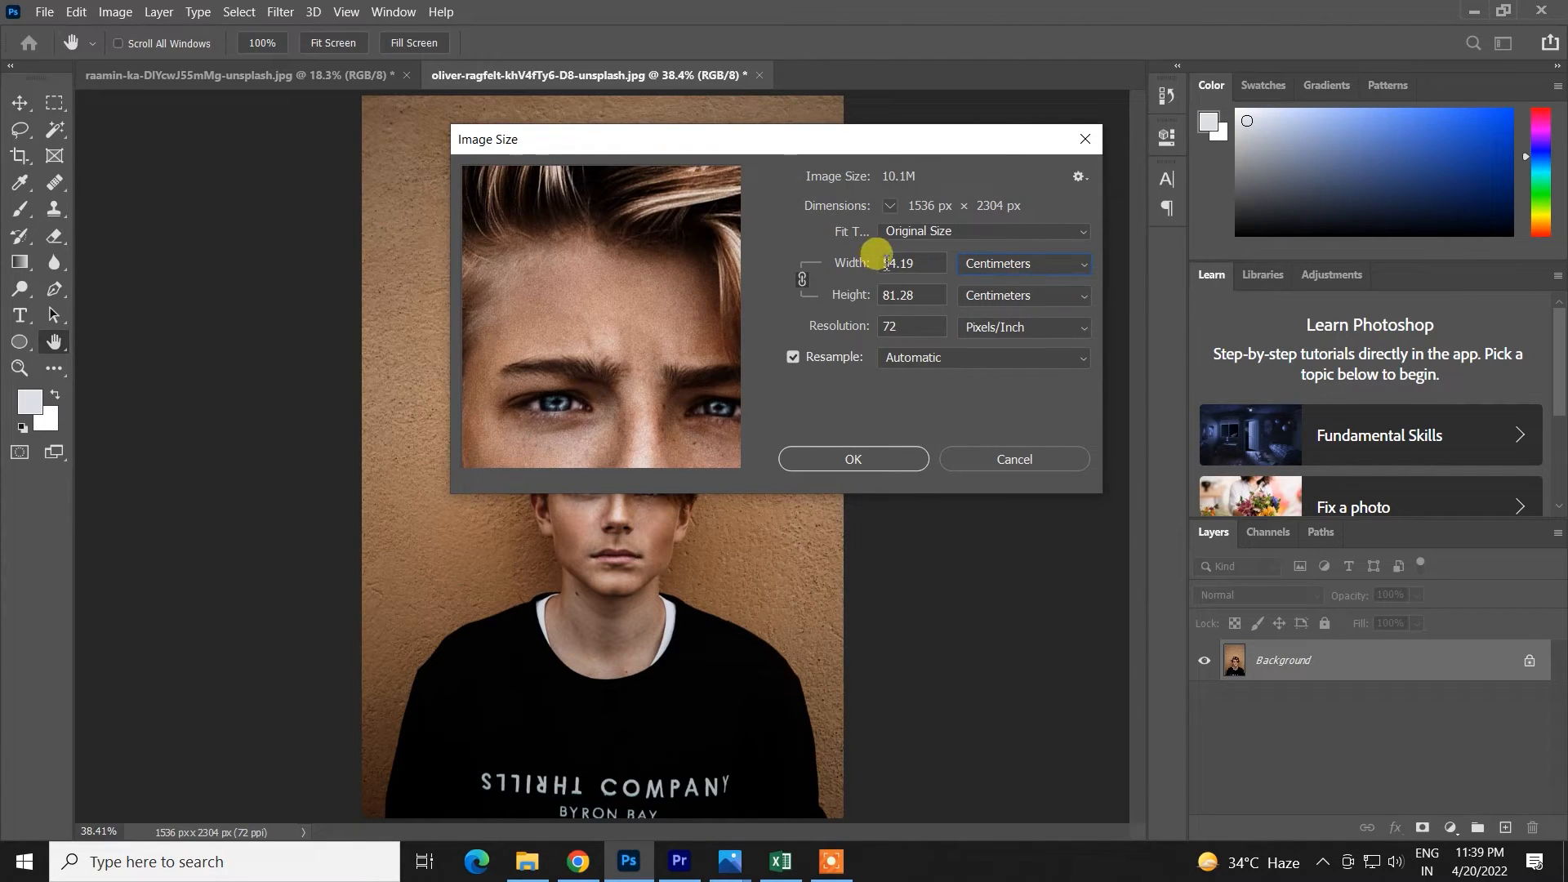
left_click_drag(866, 265, 846, 266)
key("ctrl+z")
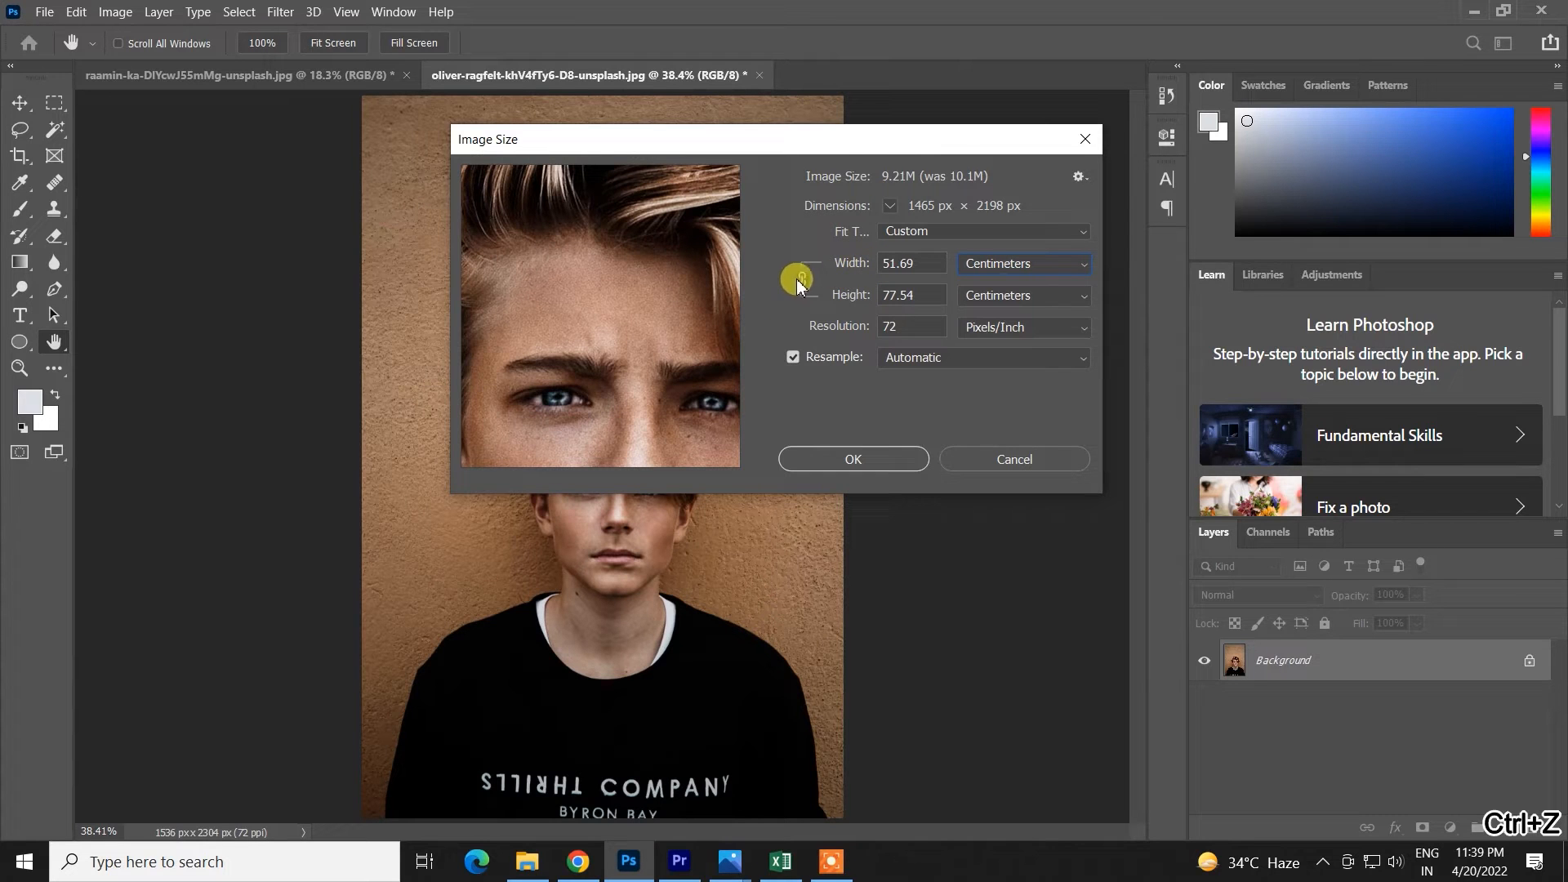
left_click_drag(848, 261, 651, 289)
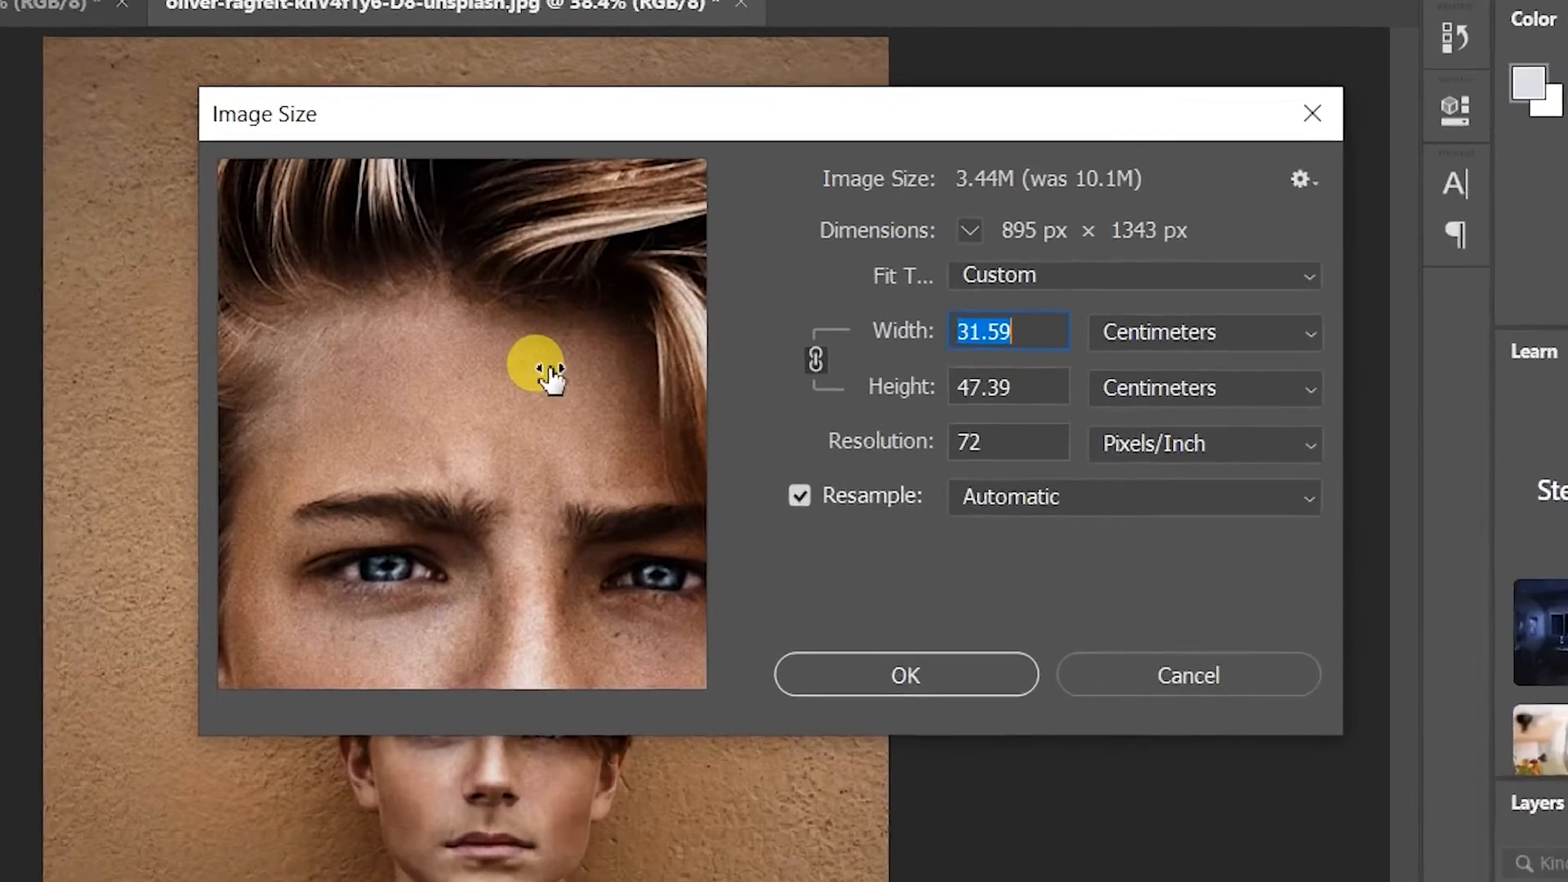
left_click_drag(549, 376, 510, 378)
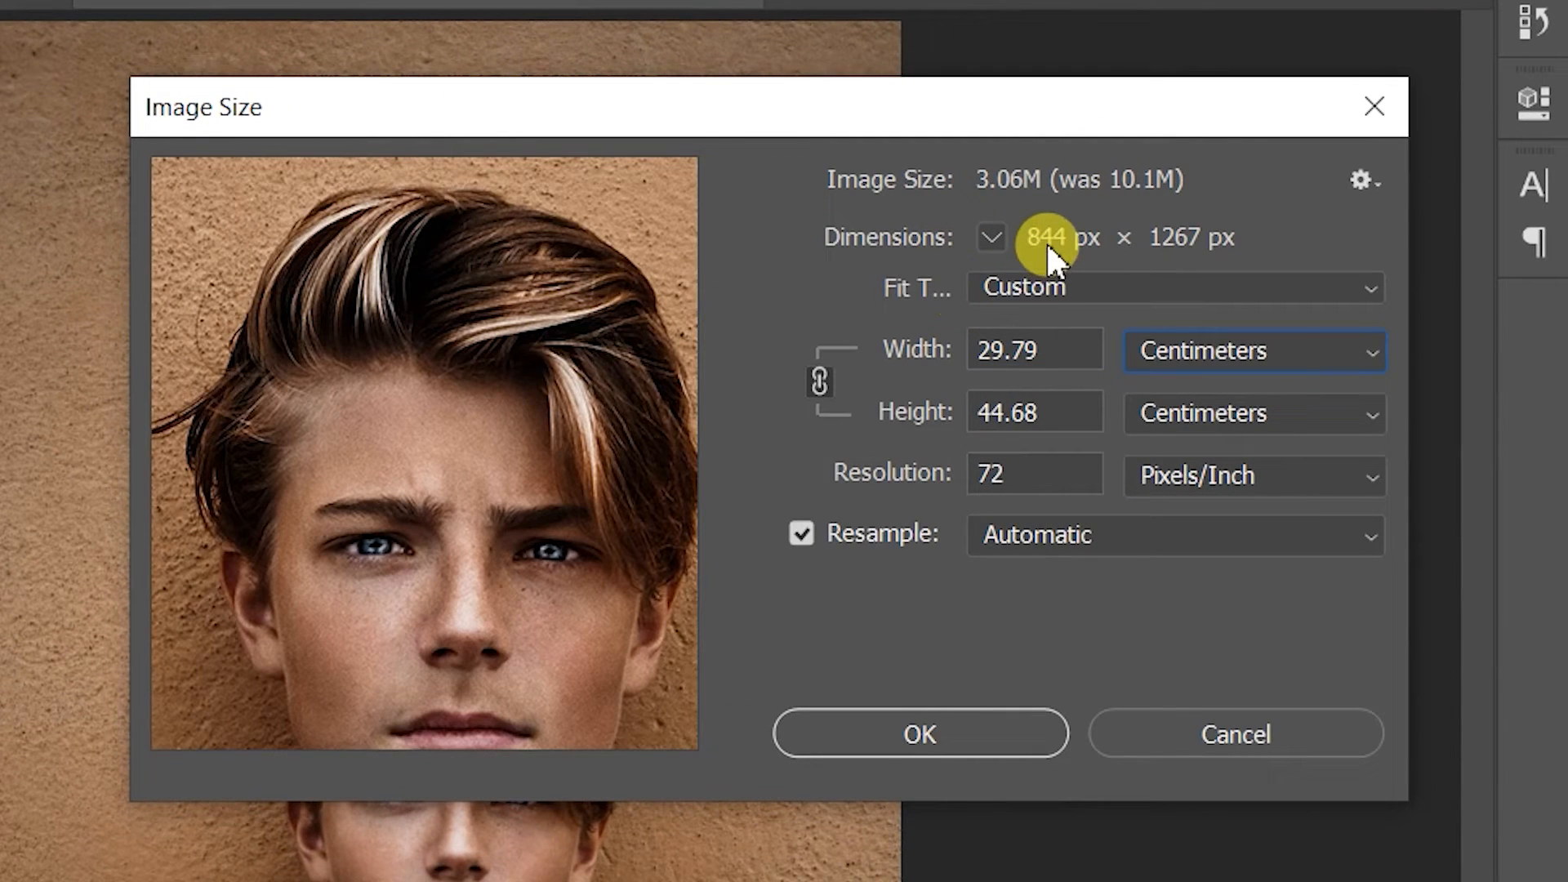
left_click_drag(912, 360, 865, 351)
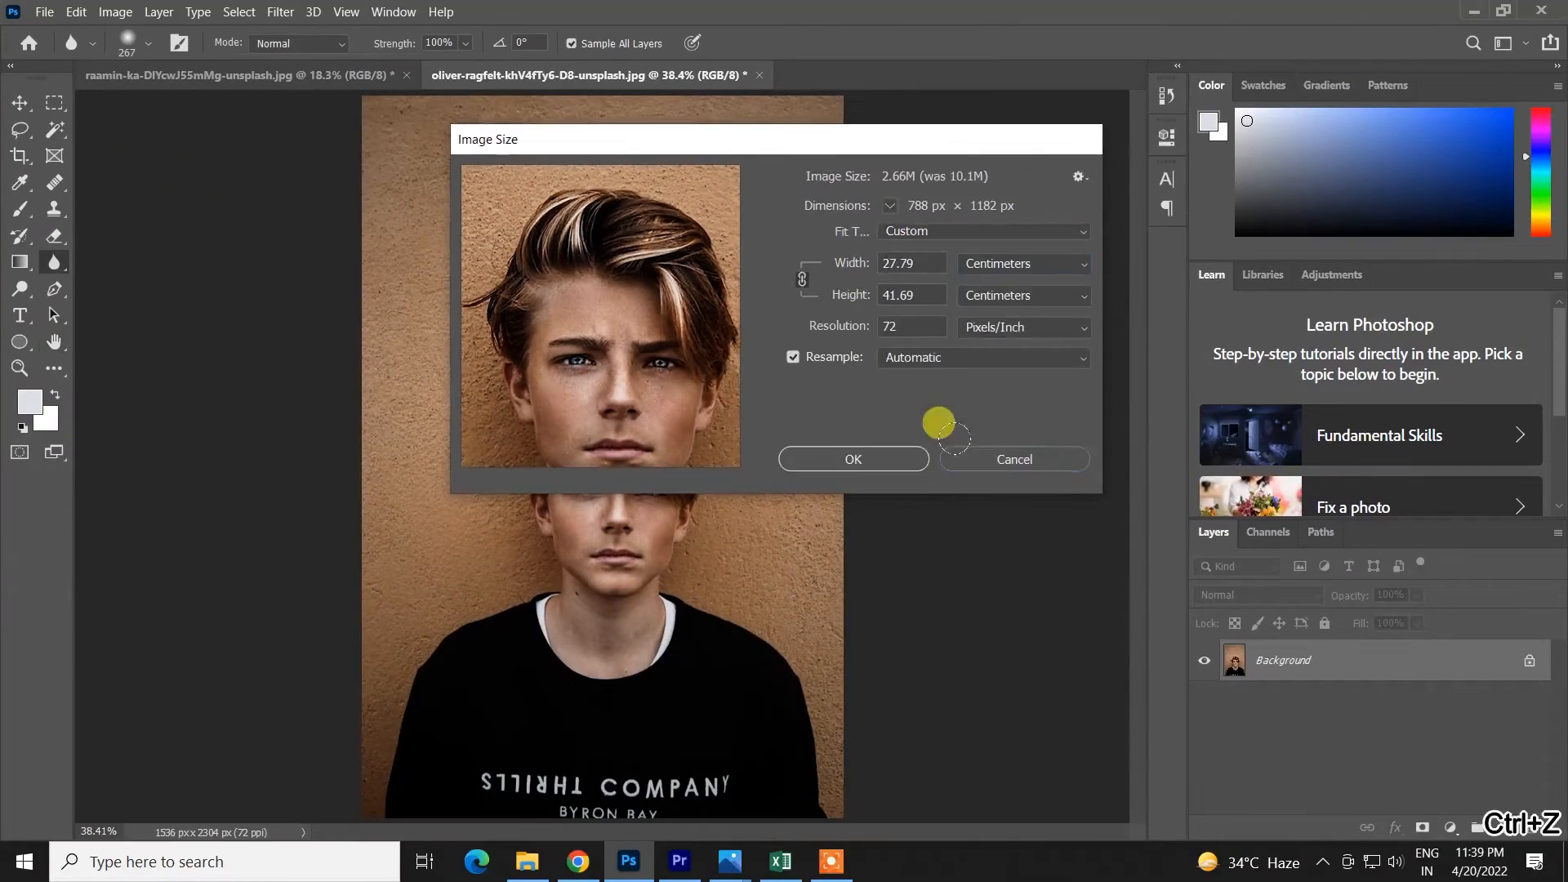
left_click(1090, 630)
- Try resizing the image to 25.79 × 38.68 cm, check how it looks, and undo the resize
left_click(123, 12)
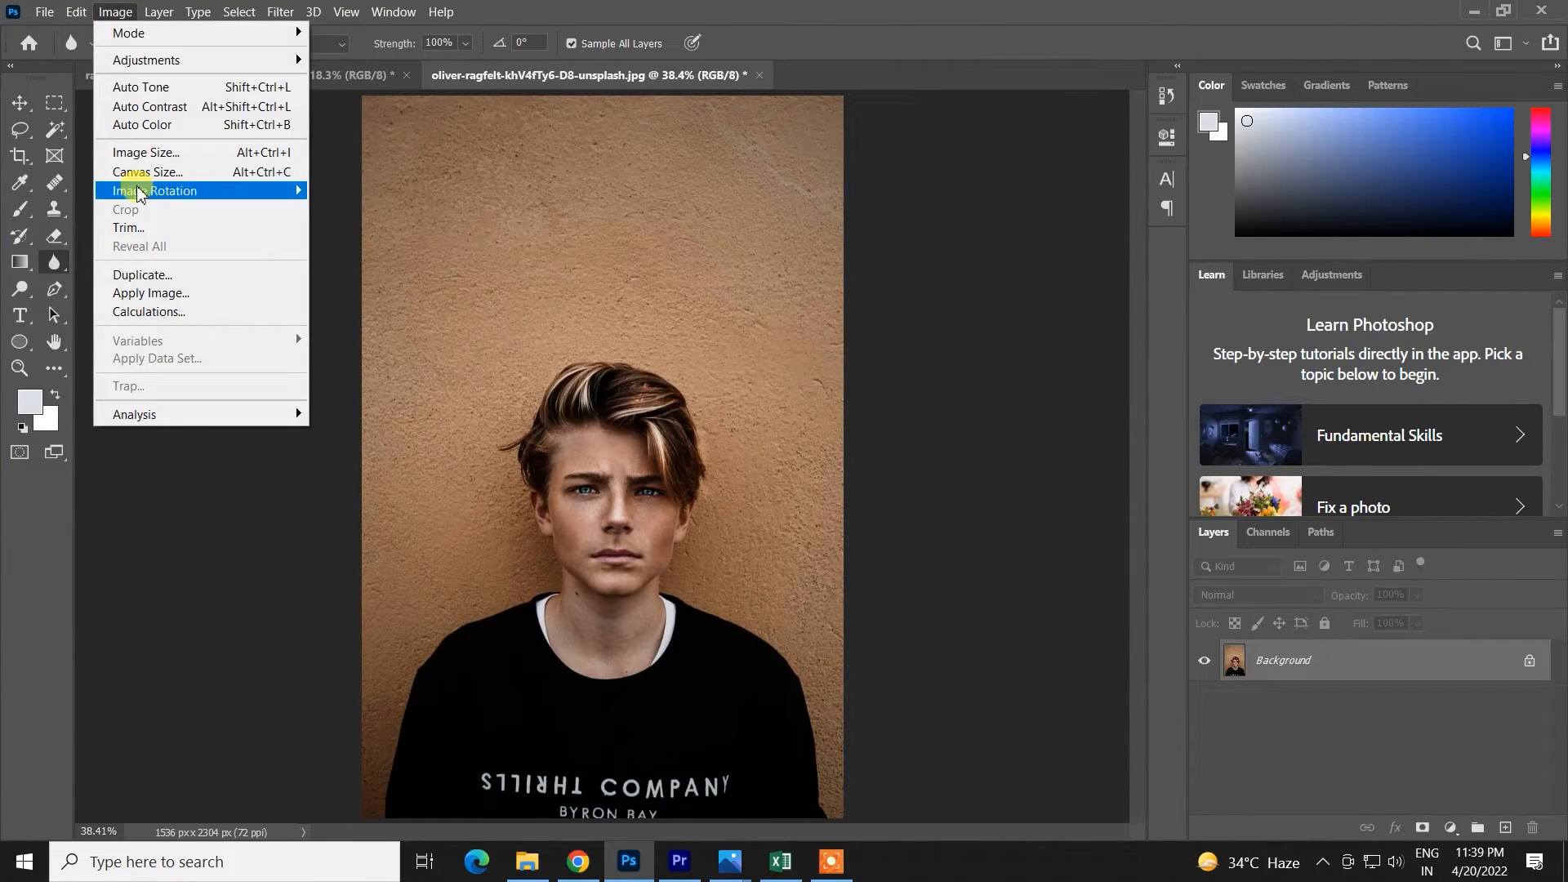
left_click(143, 153)
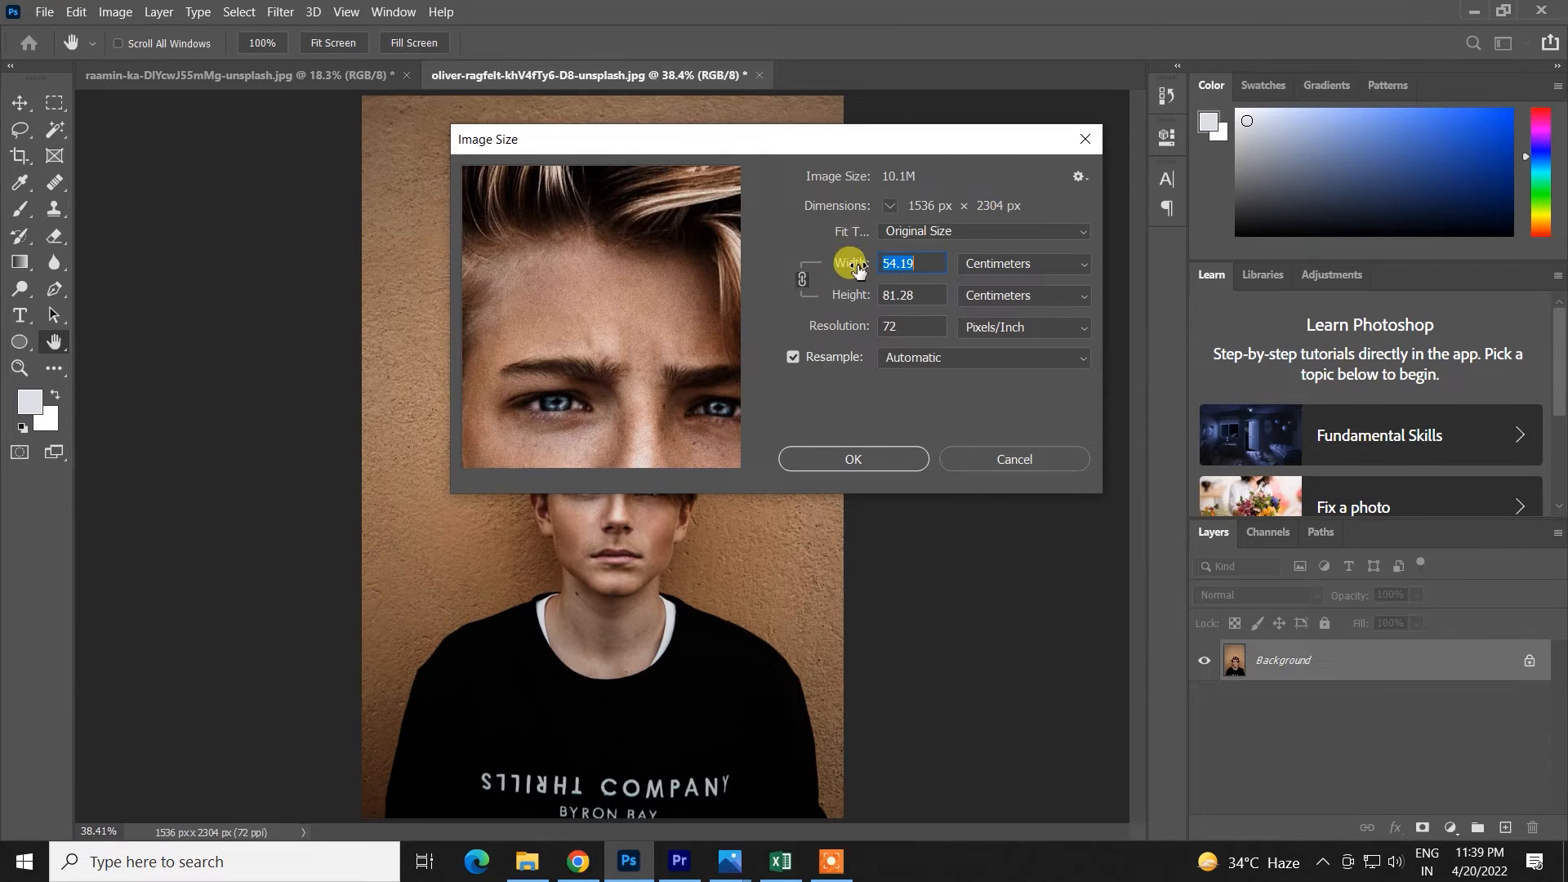
left_click_drag(857, 268, 560, 290)
left_click(865, 463)
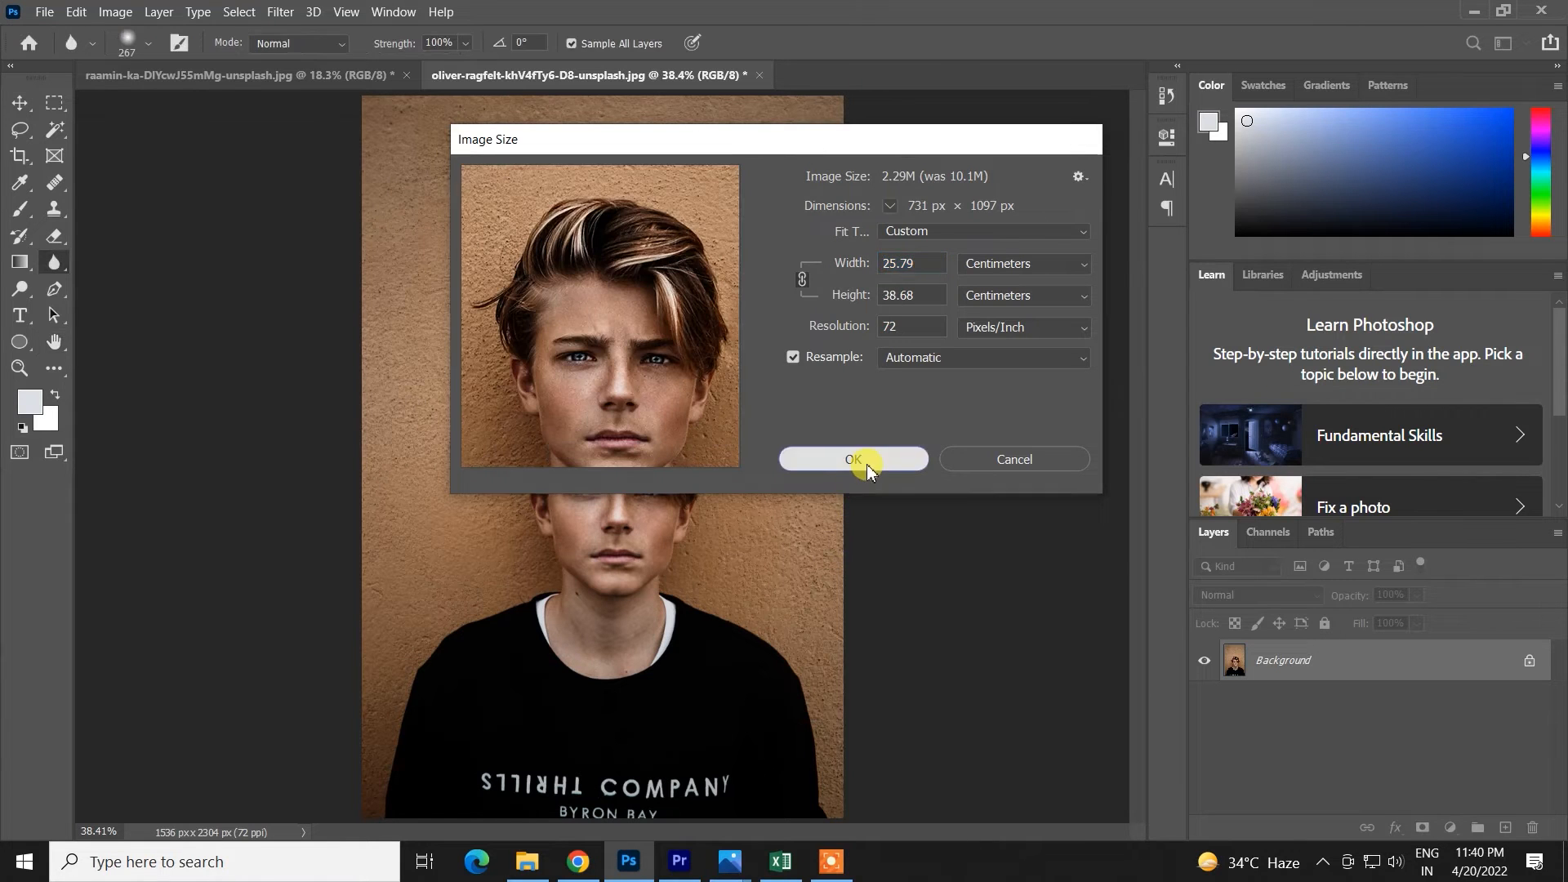
scroll(514, 394, "up", 10)
scroll(513, 350, "down", 6)
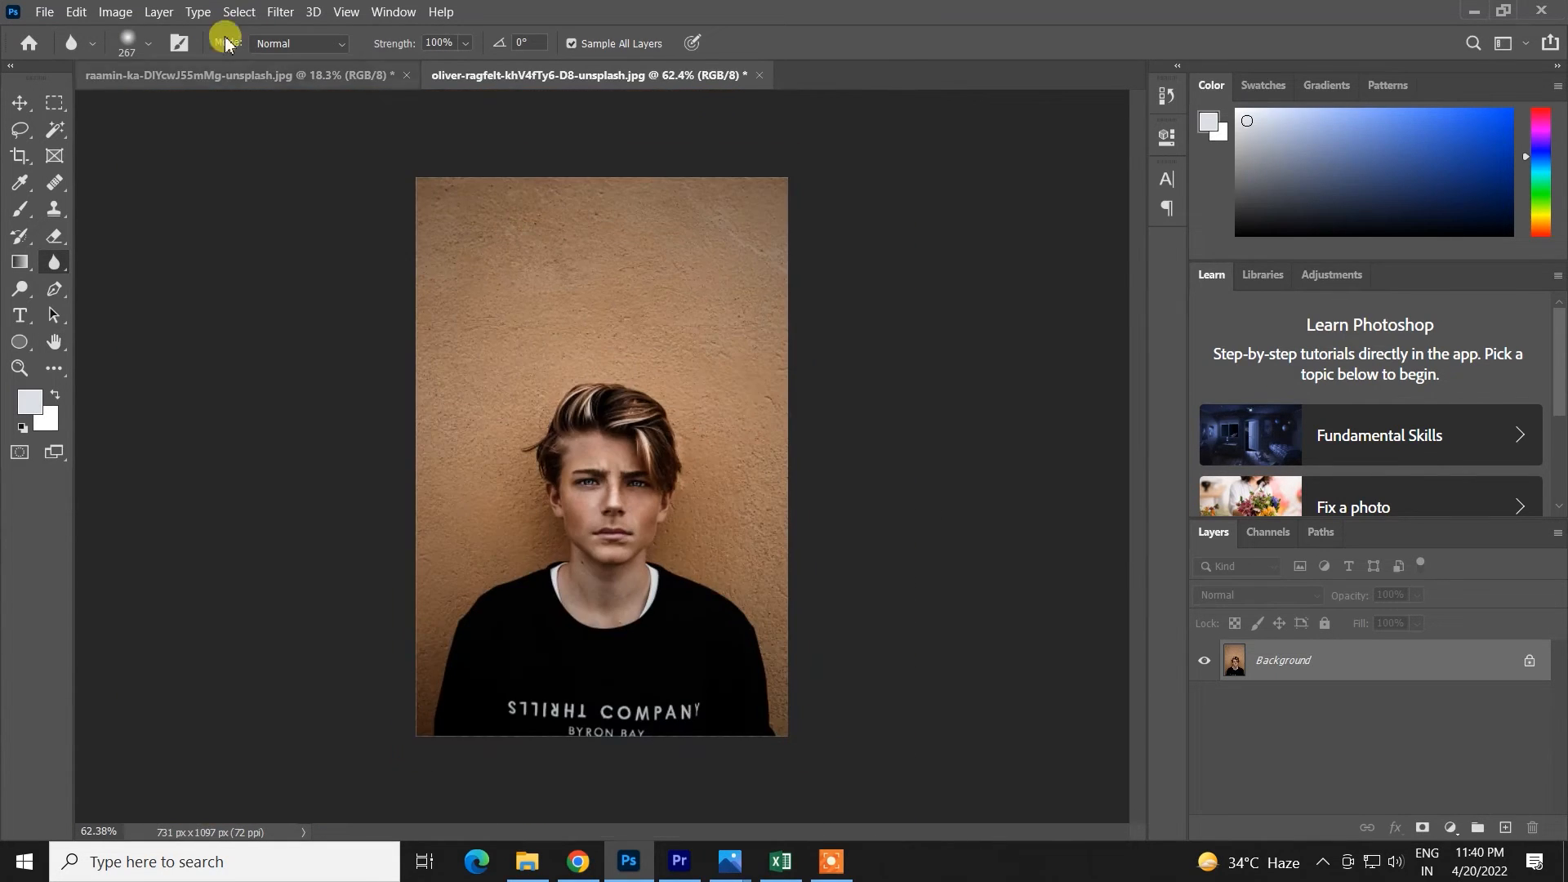
left_click(113, 12)
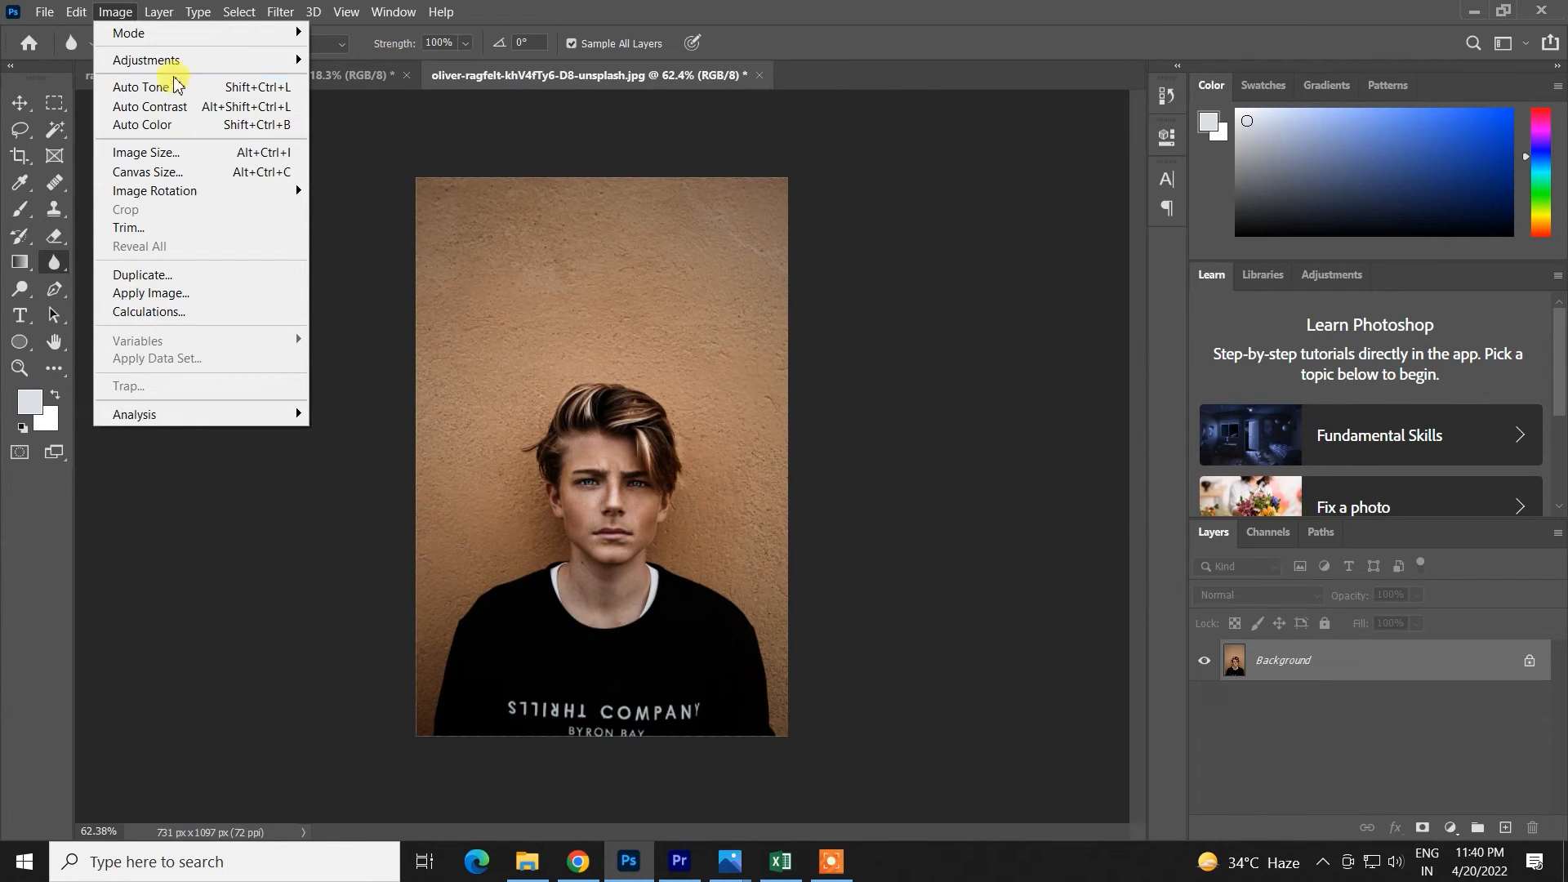
key("ctrl+z")
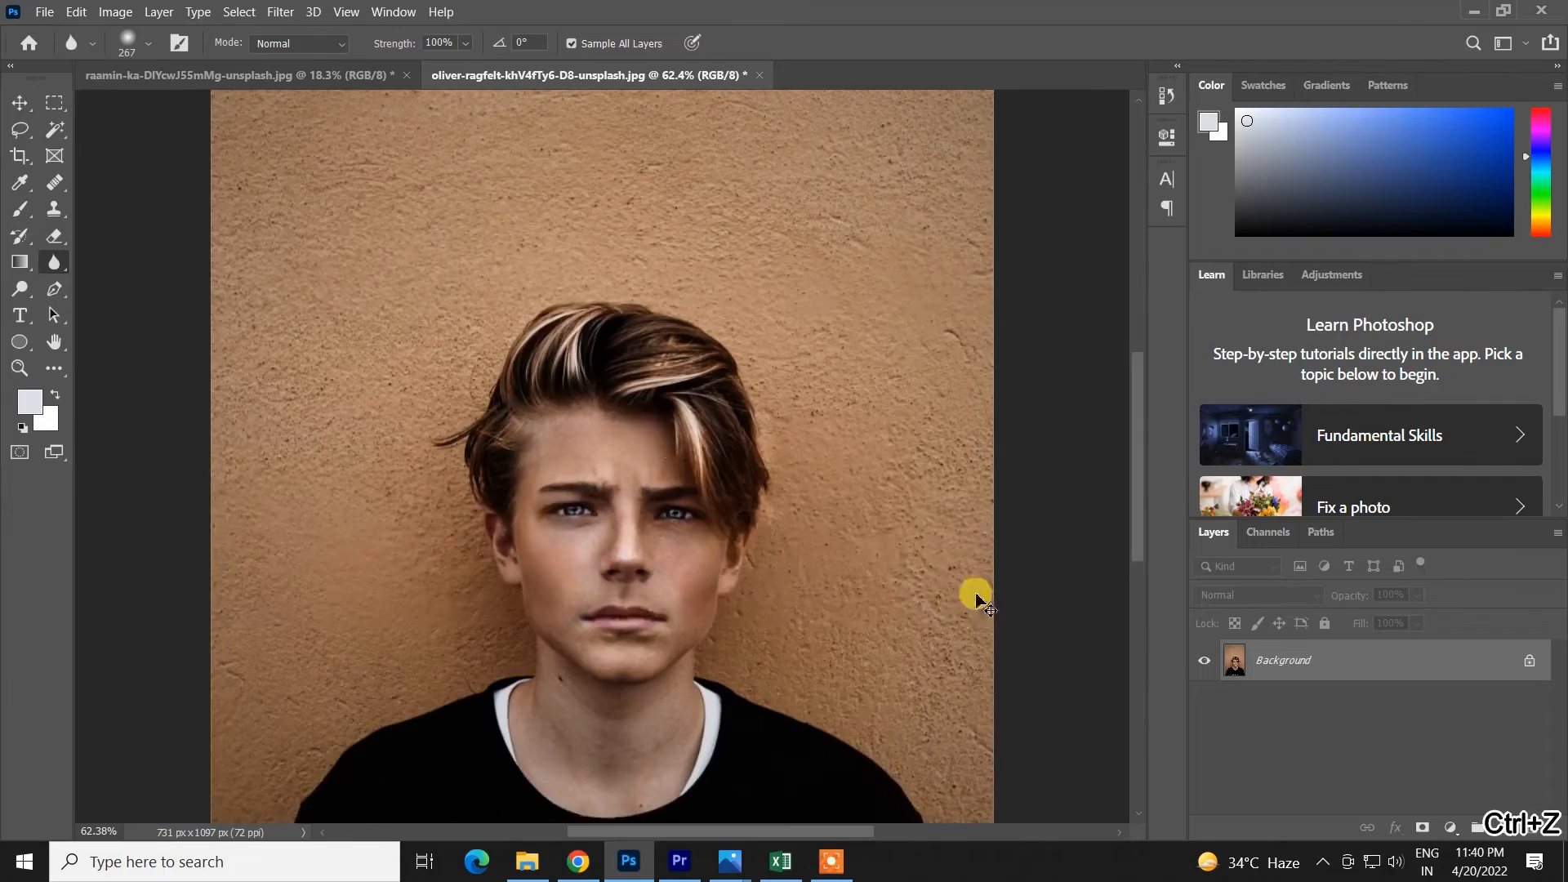
- Resize the image down to 404 × 605 px with linked proportions
scroll(645, 408, "up", 3)
scroll(762, 409, "down", 3)
scroll(378, 287, "up", 3)
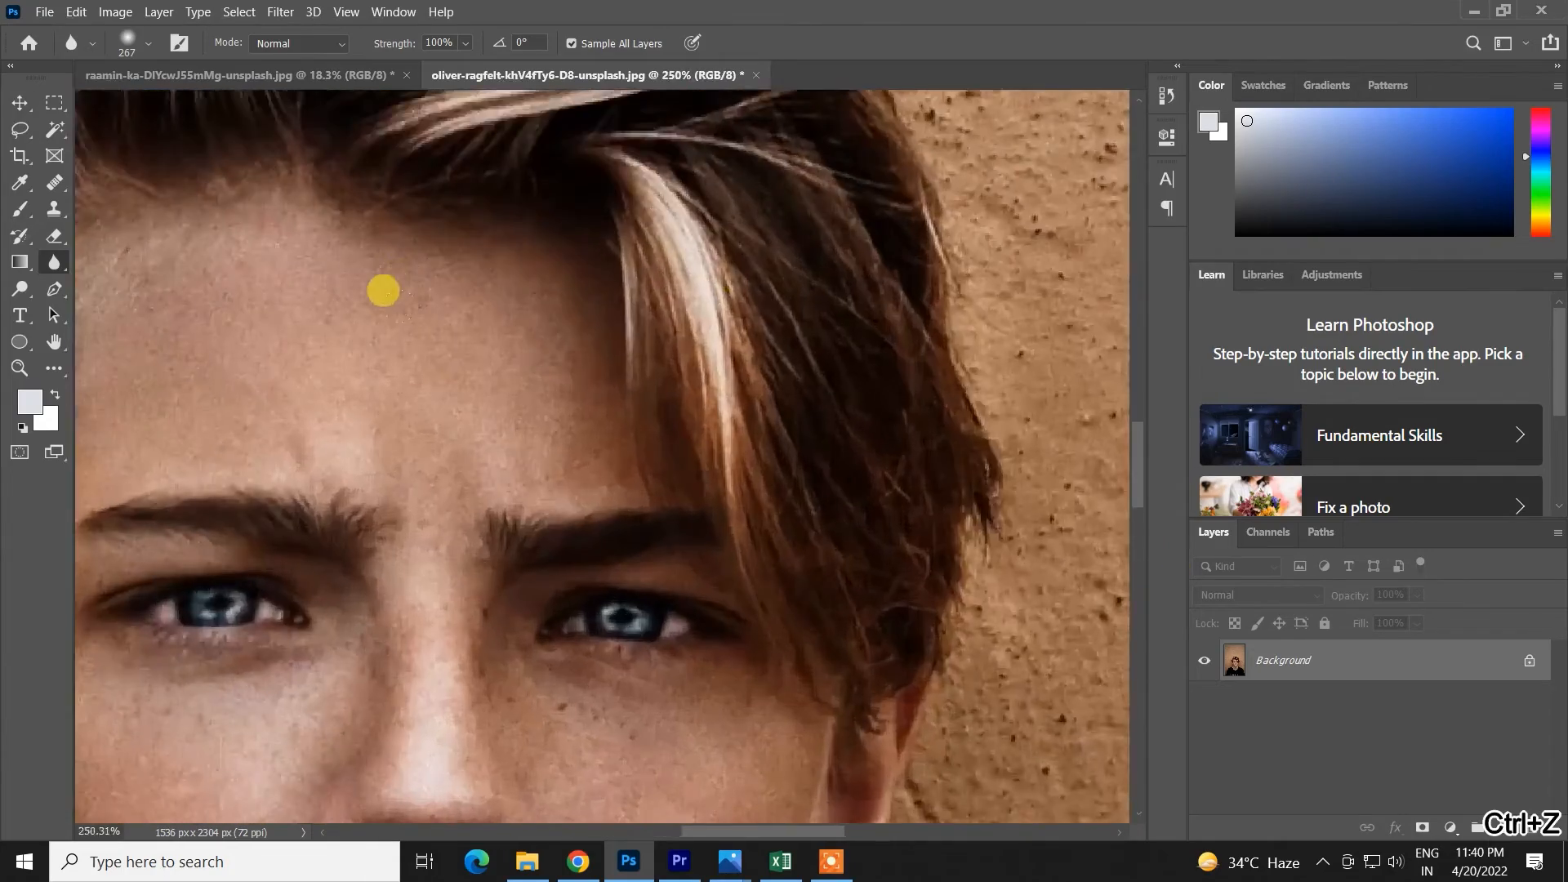
scroll(451, 521, "down", 2)
scroll(507, 593, "down", 1)
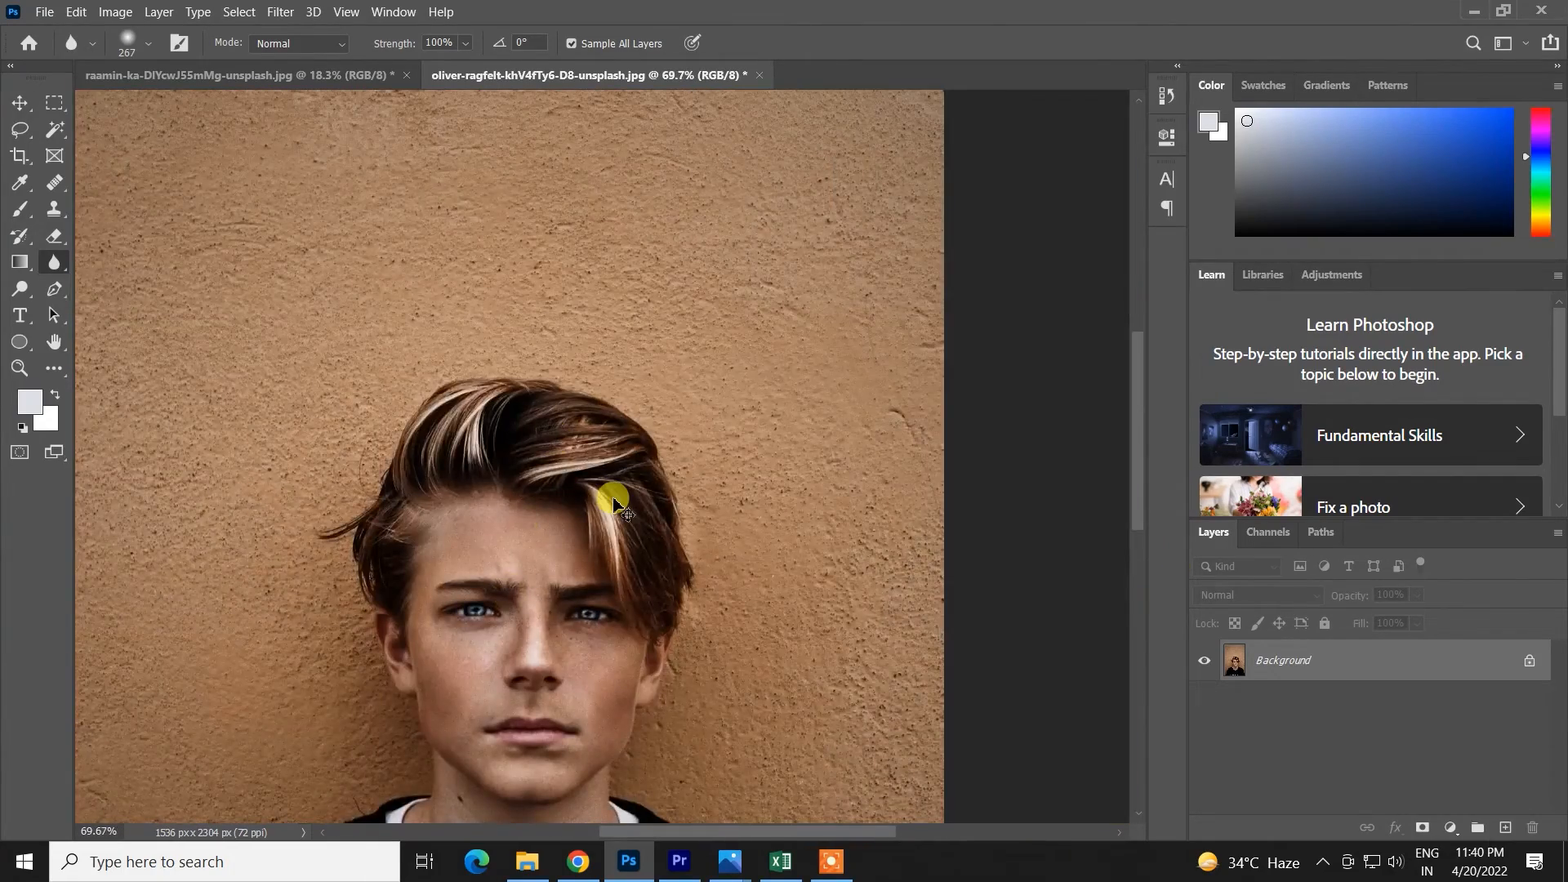
key("ctrl+0")
left_click(115, 12)
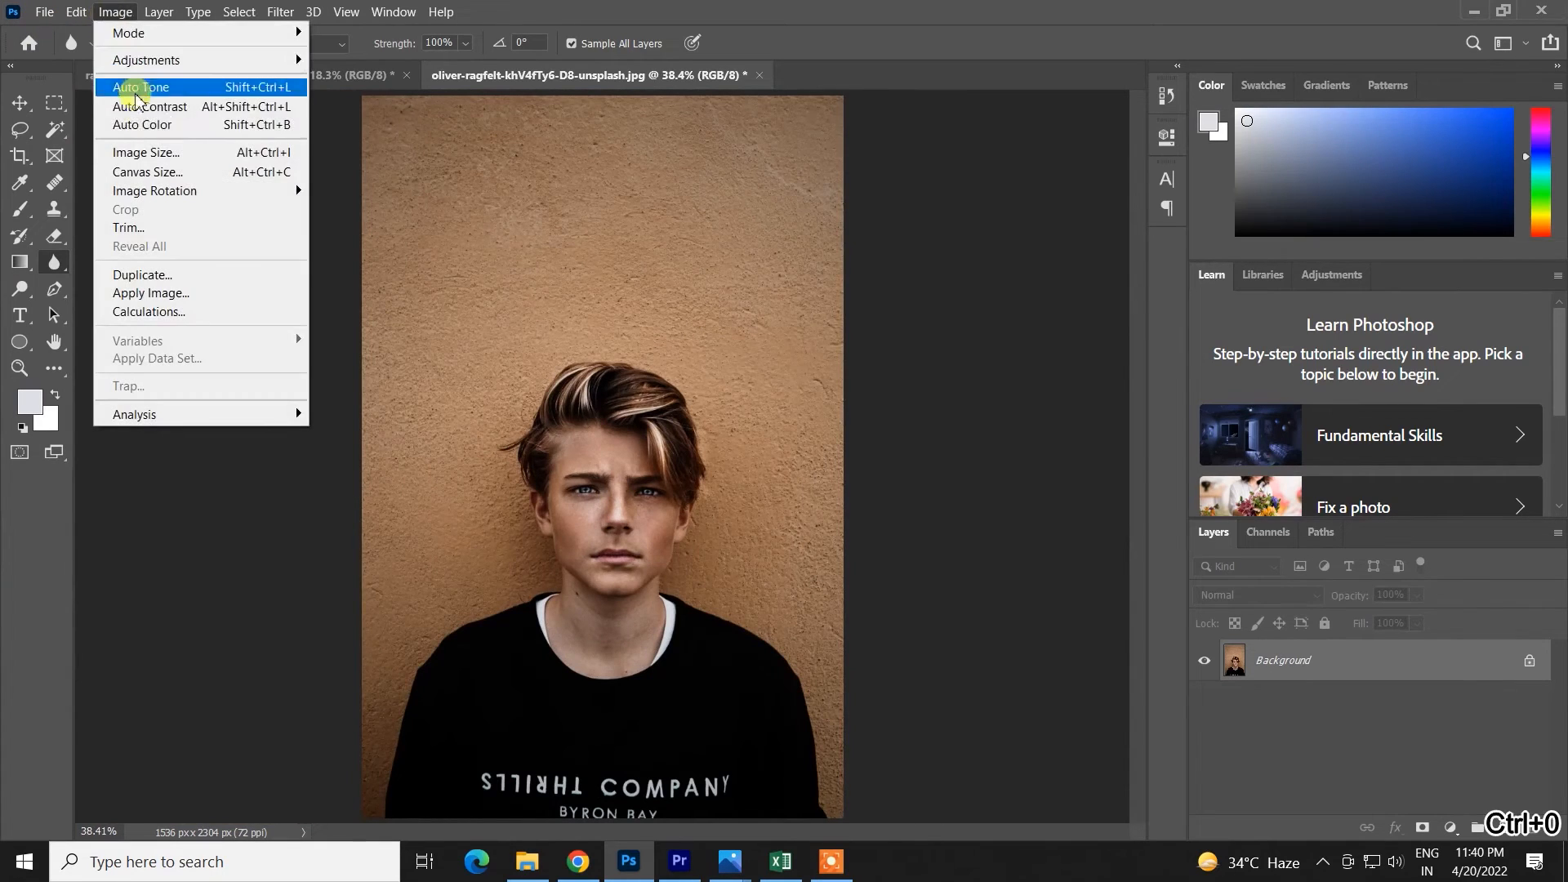
left_click(145, 152)
left_click_drag(858, 268, 859, 486)
left_click(863, 468)
- Examine the pixel detail of the downsized portrait around the face, then return to the full view
key("ctrl+plus")
key("ctrl+plus")
key("ctrl+plus")
key("ctrl+plus")
key("ctrl+plus")
key("ctrl+plus")
key("ctrl+plus")
key("ctrl+plus")
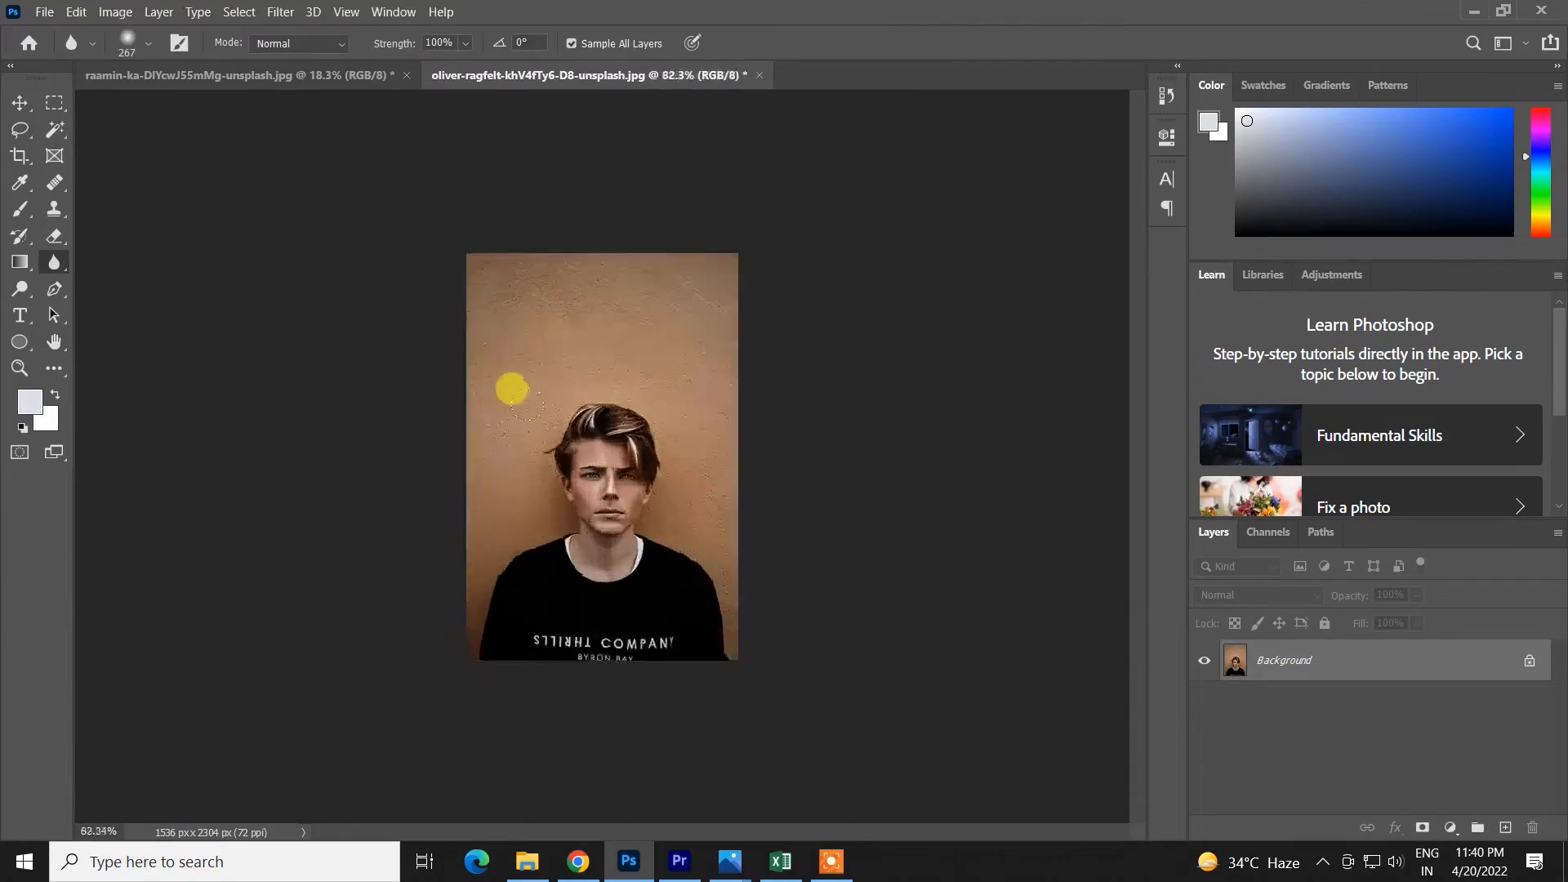
scroll(593, 516, "up", 5)
scroll(573, 430, "down", 10)
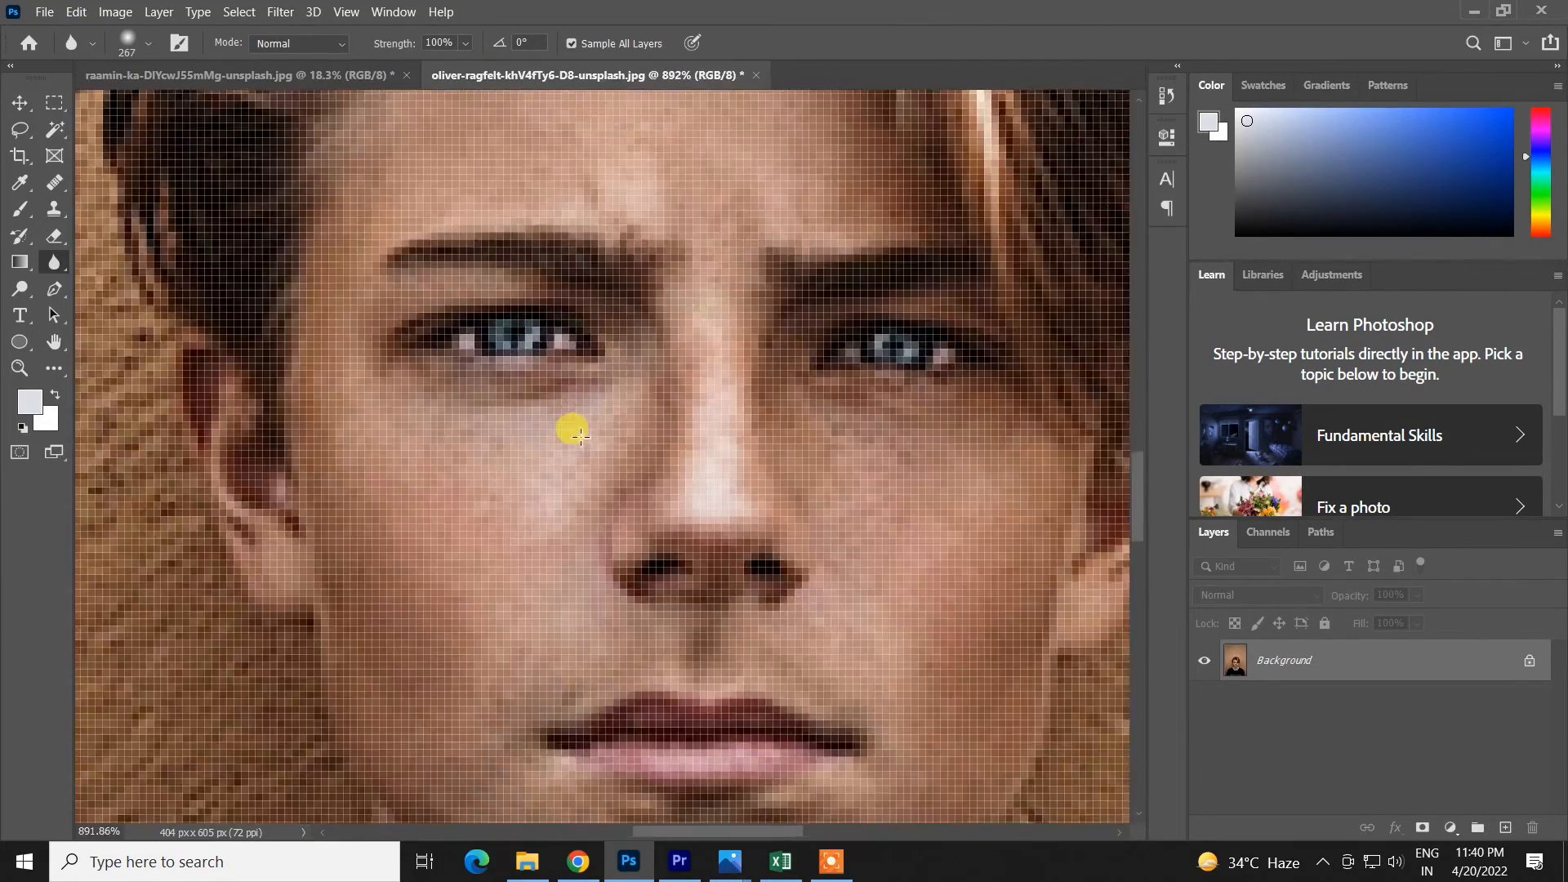
key("ctrl+0")
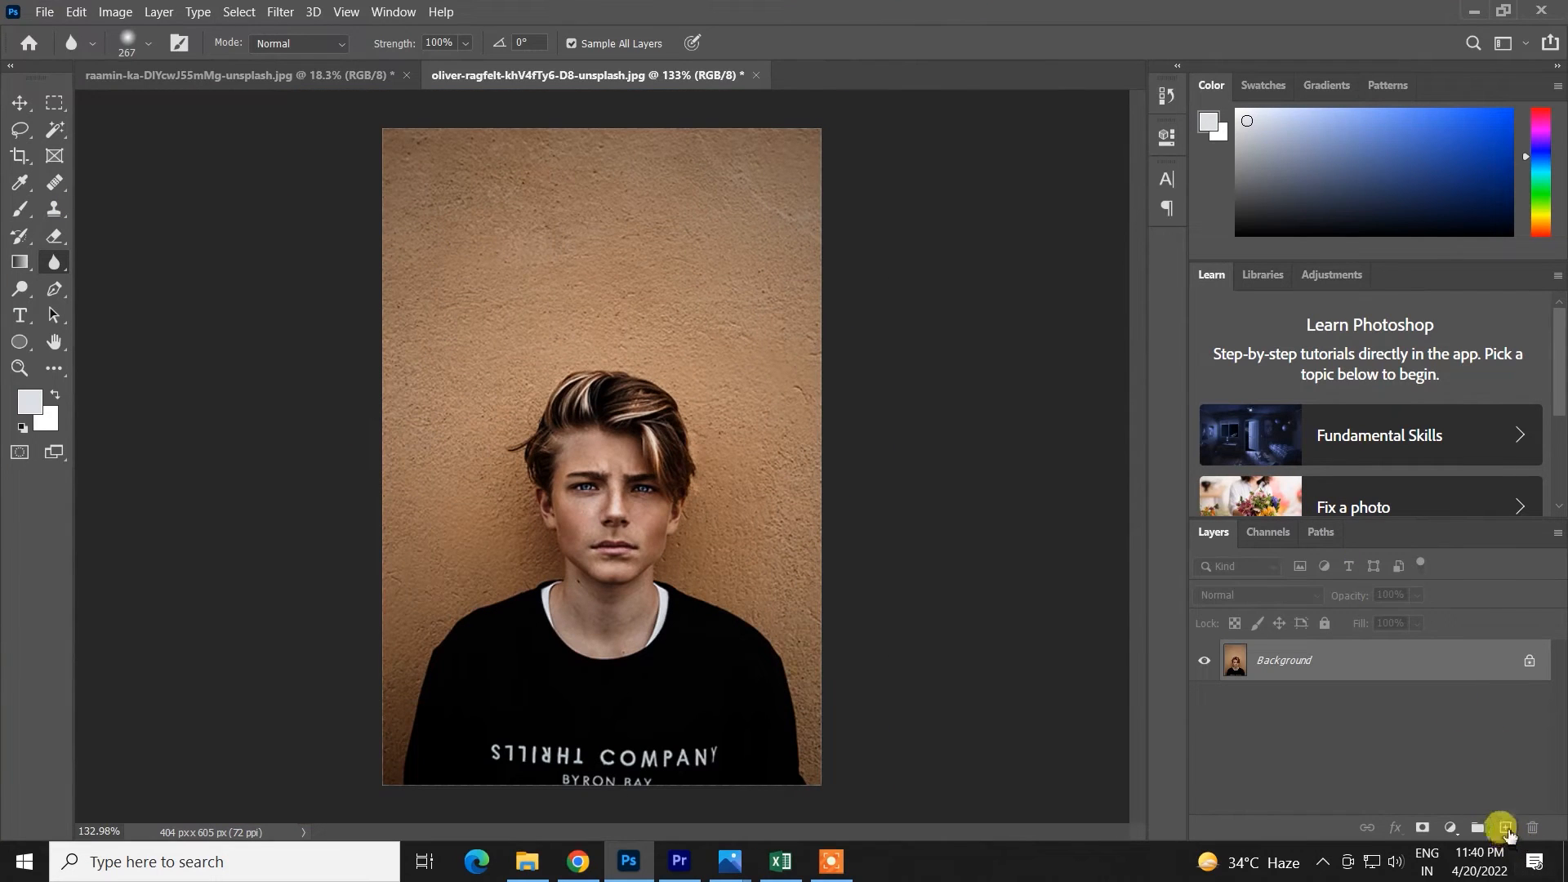
- Add an empty layer above the Background and select the Blur Tool for it
left_click(1505, 827)
right_click(55, 260)
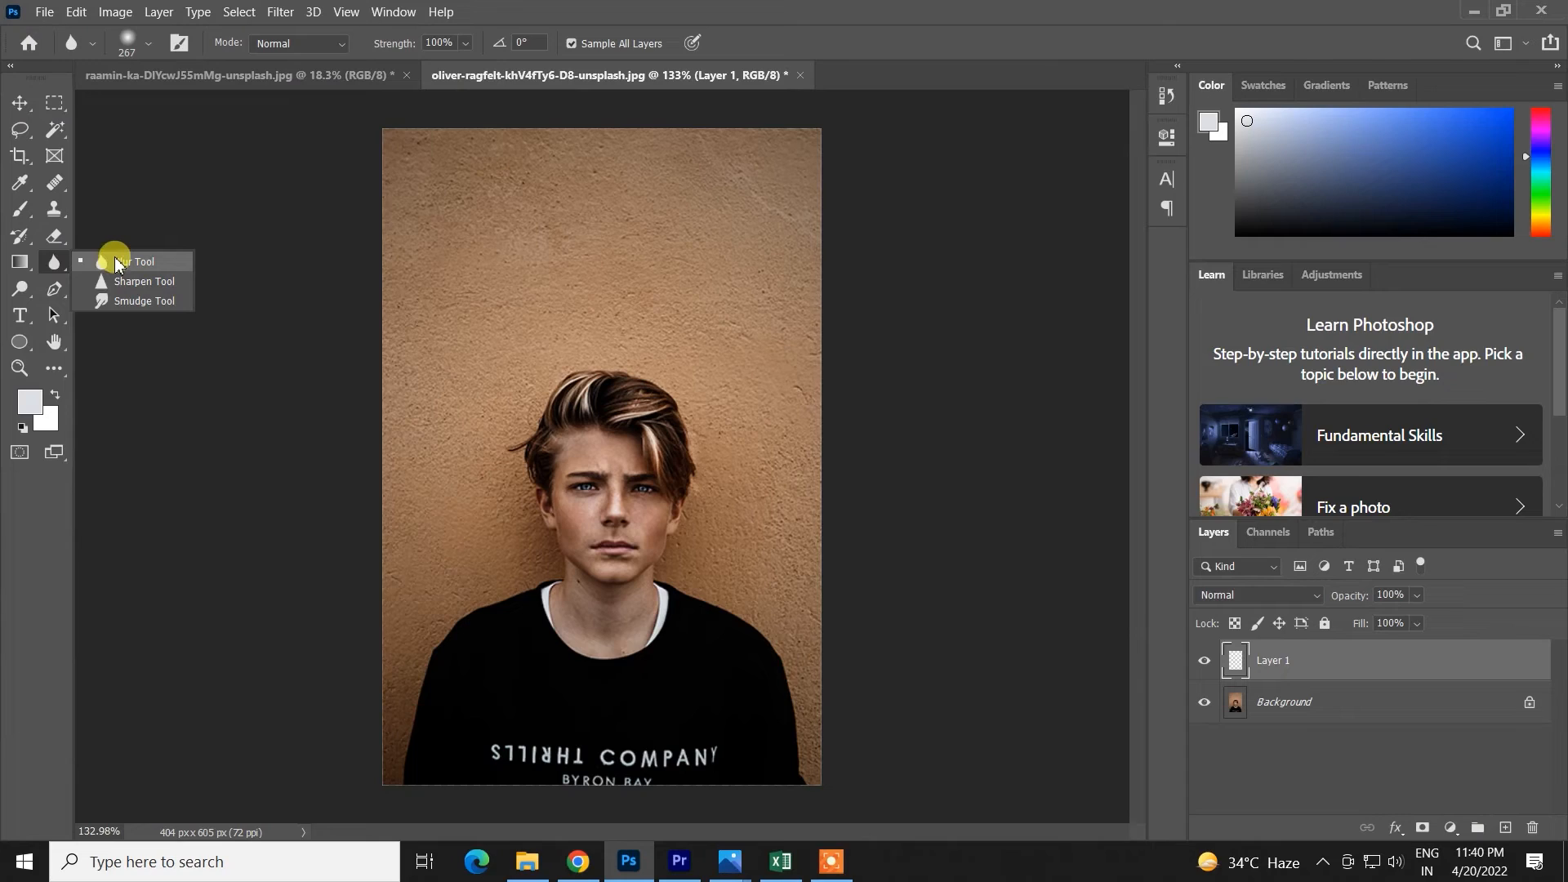
left_click(115, 258)
- Blur the wall texture above and to the left of the boy's hair with the brush reduced to 133 px
scroll(608, 273, "up", 5)
mouse_move(349, 283)
left_mouse_down()
mouse_move(130, 344)
mouse_move(43, 333)
left_mouse_up()
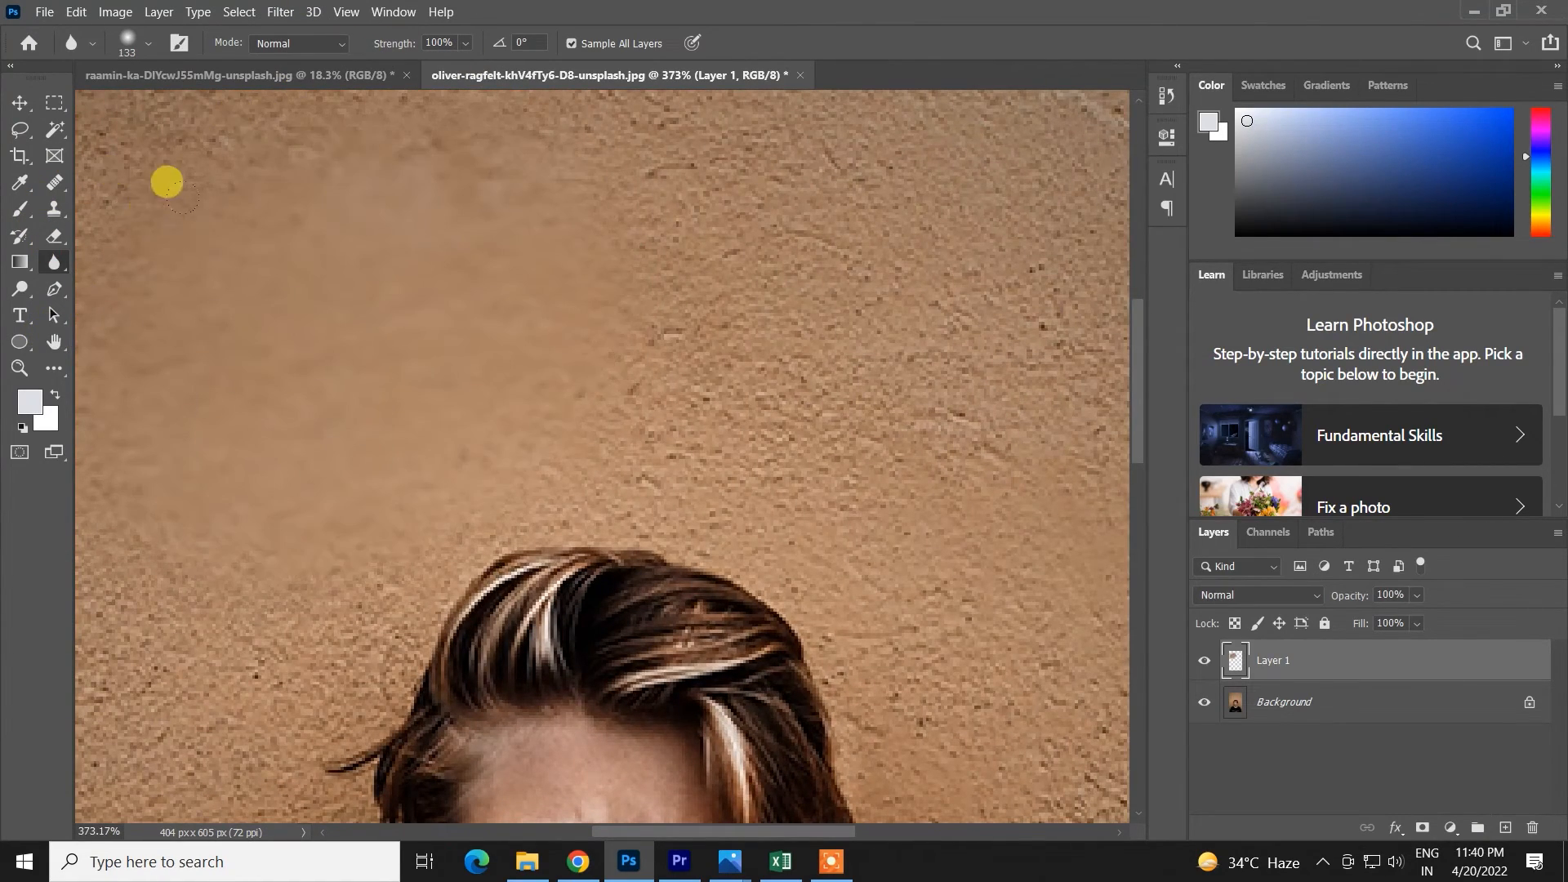
scroll(188, 229, "down", 3)
scroll(498, 314, "down", 2)
scroll(527, 341, "up", 1)
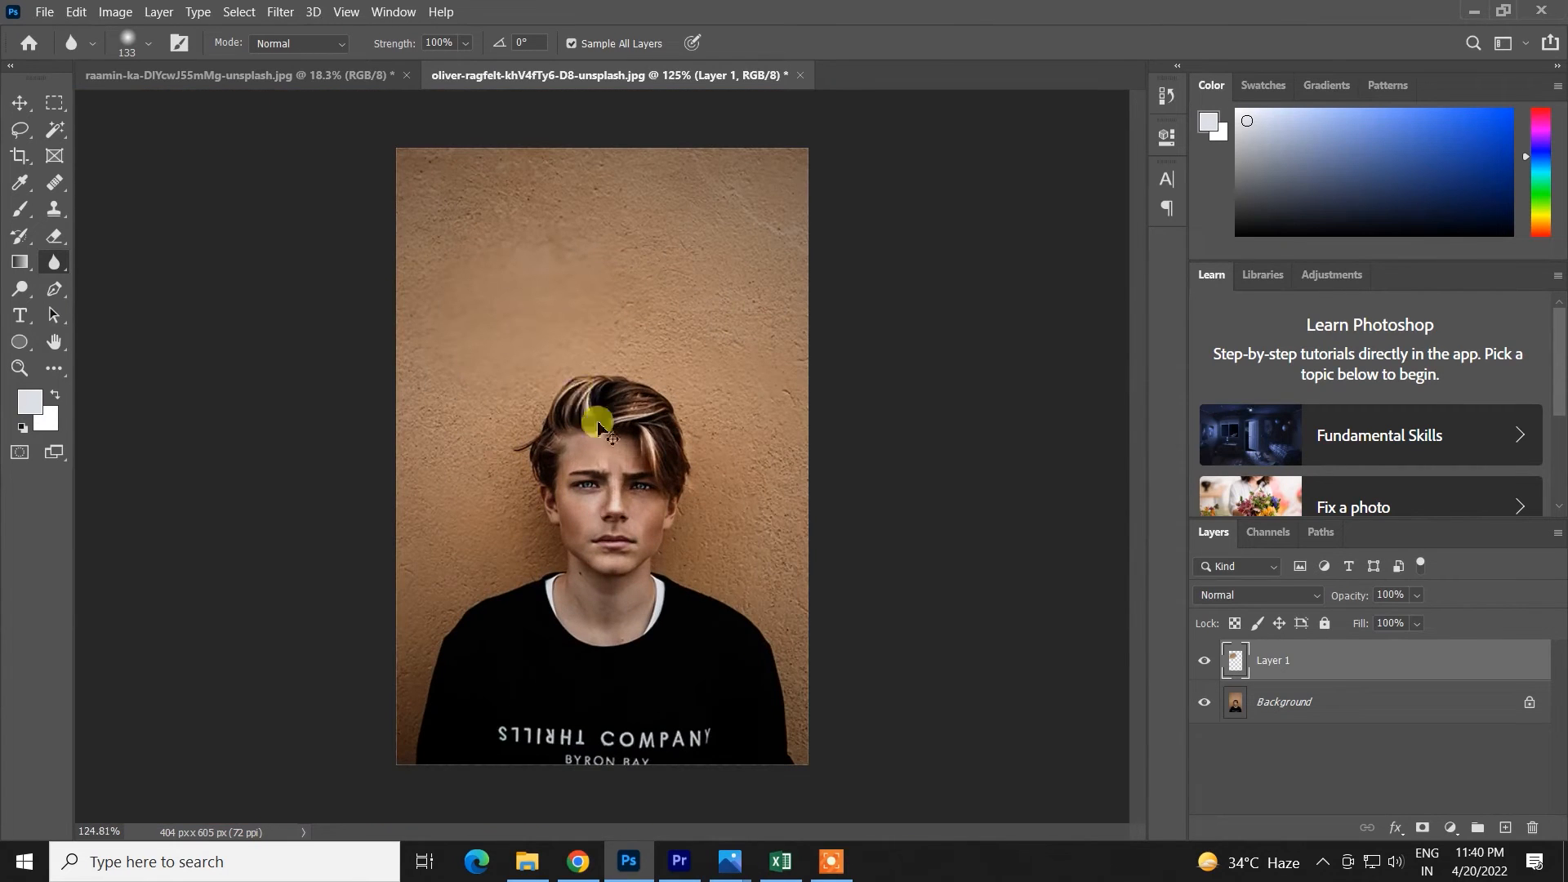
- Undo the wall blur, try blurring the boy's face, and undo that blur together with its layer
key("ctrl+z")
mouse_move(605, 454)
left_mouse_down()
mouse_move(517, 413)
mouse_move(549, 473)
mouse_move(525, 420)
left_mouse_up()
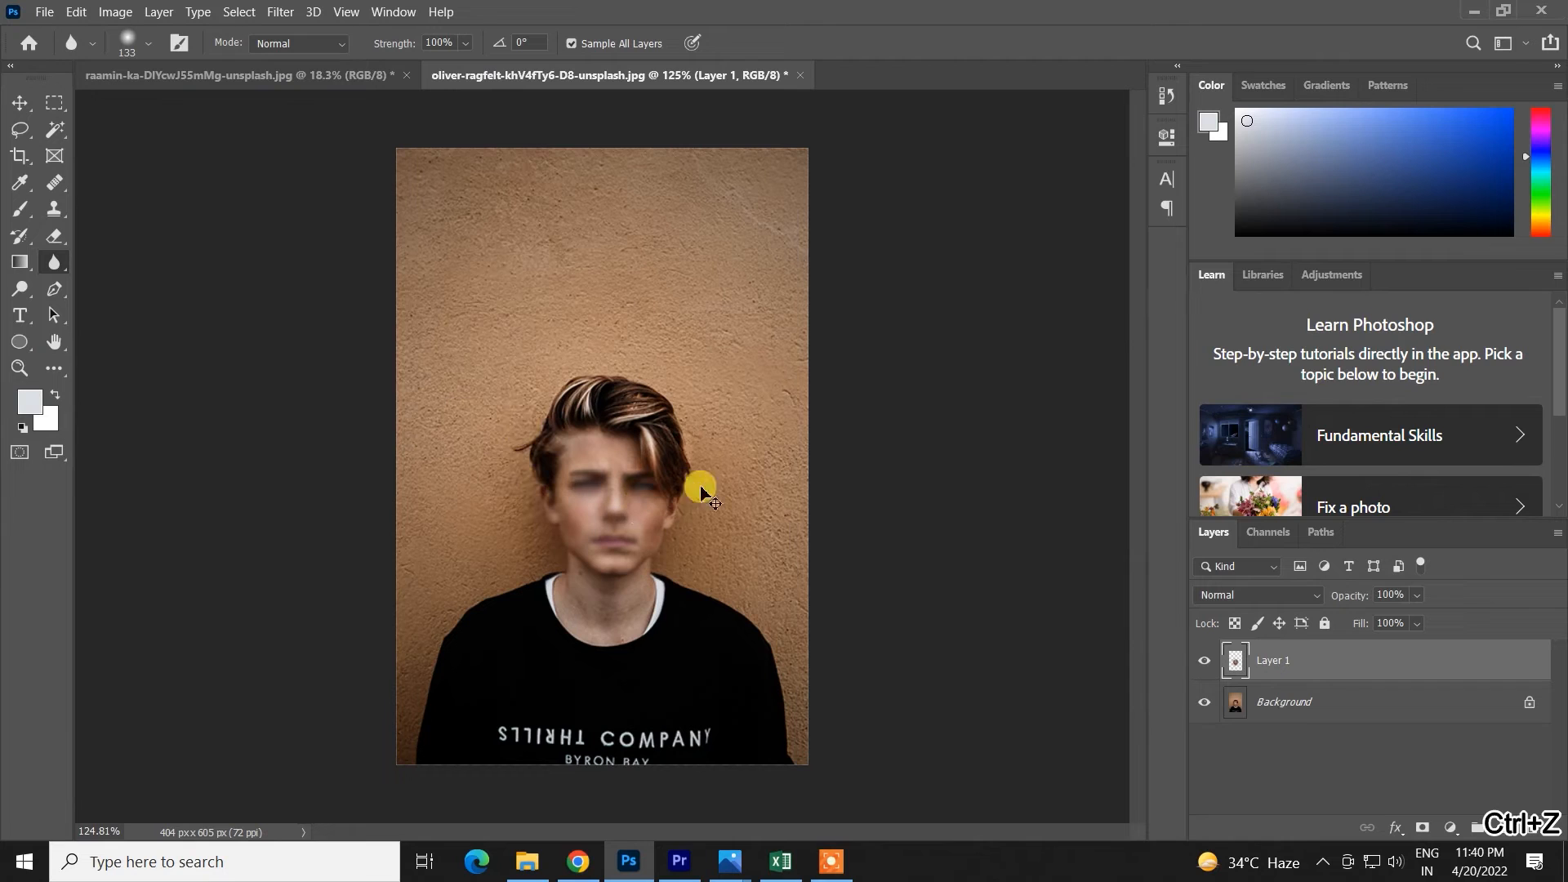
key("ctrl+z")
key("ctrl+z")
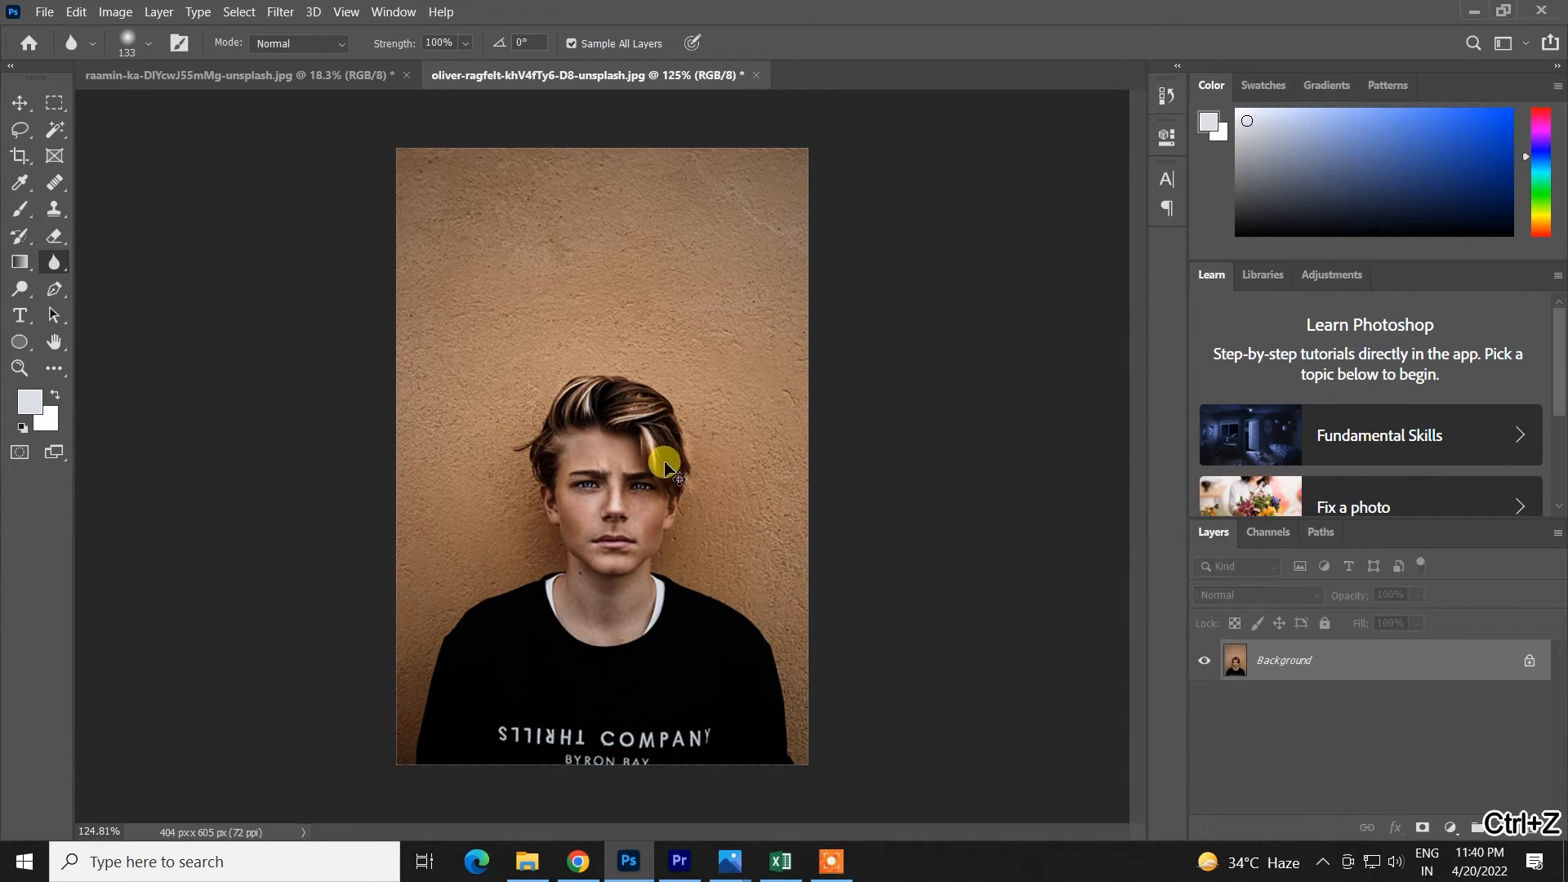
- Add an empty layer above the Background and select the wall around the boy with the Quick Selection Tool
left_click(1505, 827)
scroll(640, 245, "up", 3)
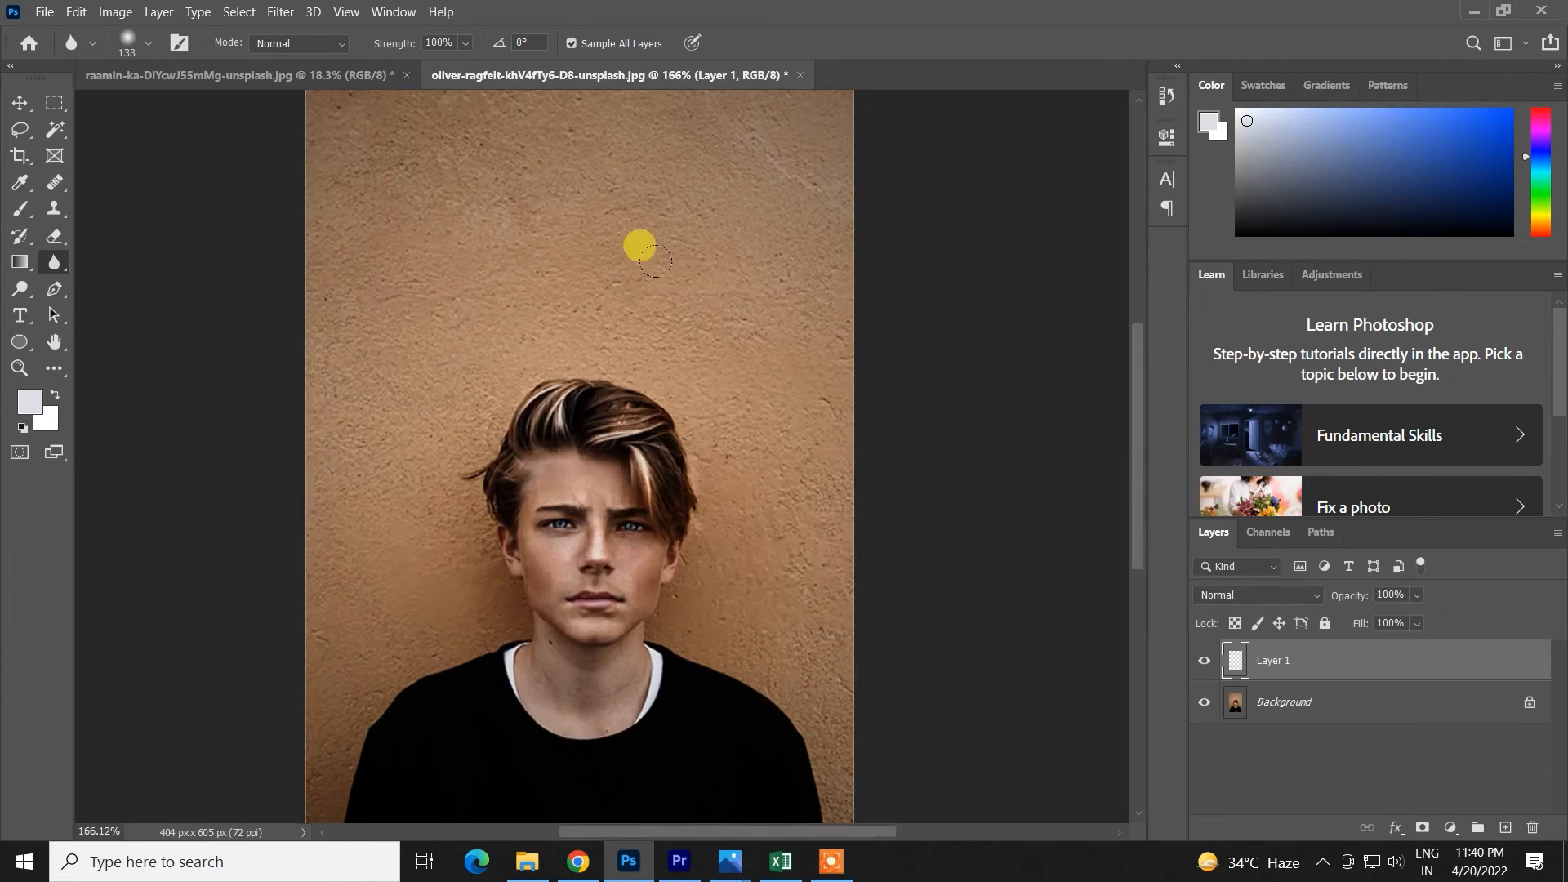
right_click(49, 131)
left_click(106, 148)
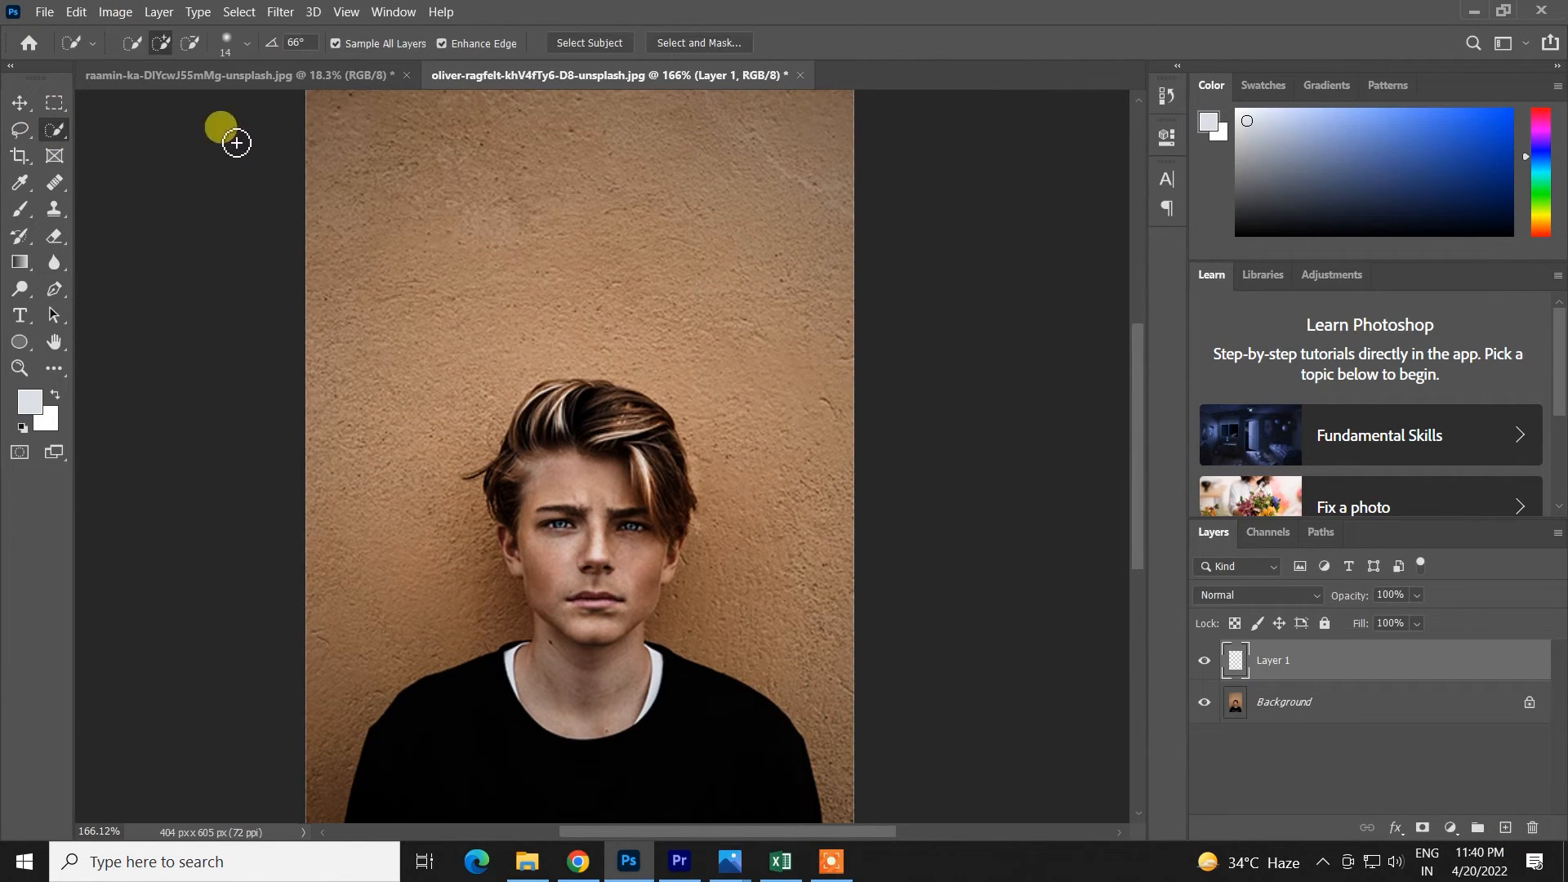
mouse_move(378, 149)
left_mouse_down()
mouse_move(689, 139)
mouse_move(791, 262)
mouse_move(786, 574)
mouse_move(253, 514)
left_mouse_up()
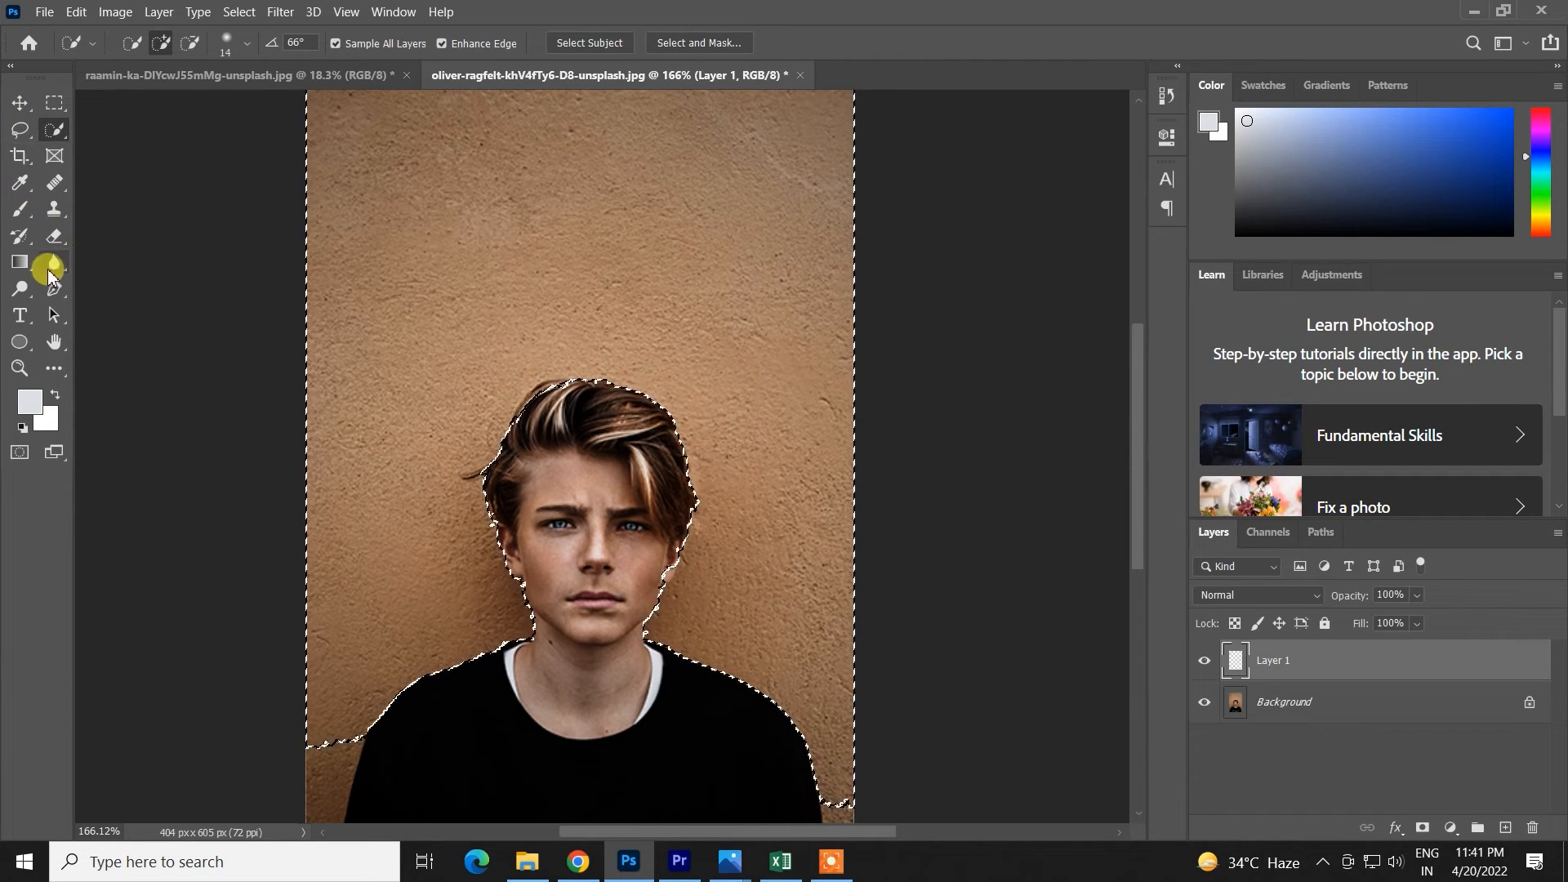
- Blur the whole selected wall with the Blur Tool at 133 px and 100% strength, and deselect
left_click(51, 265)
mouse_move(599, 88)
left_mouse_down()
mouse_move(694, 175)
mouse_move(515, 297)
mouse_move(448, 452)
mouse_move(741, 437)
mouse_move(630, 413)
mouse_move(703, 514)
mouse_move(679, 584)
mouse_move(778, 625)
mouse_move(718, 689)
mouse_move(773, 595)
mouse_move(553, 262)
mouse_move(490, 118)
left_mouse_up()
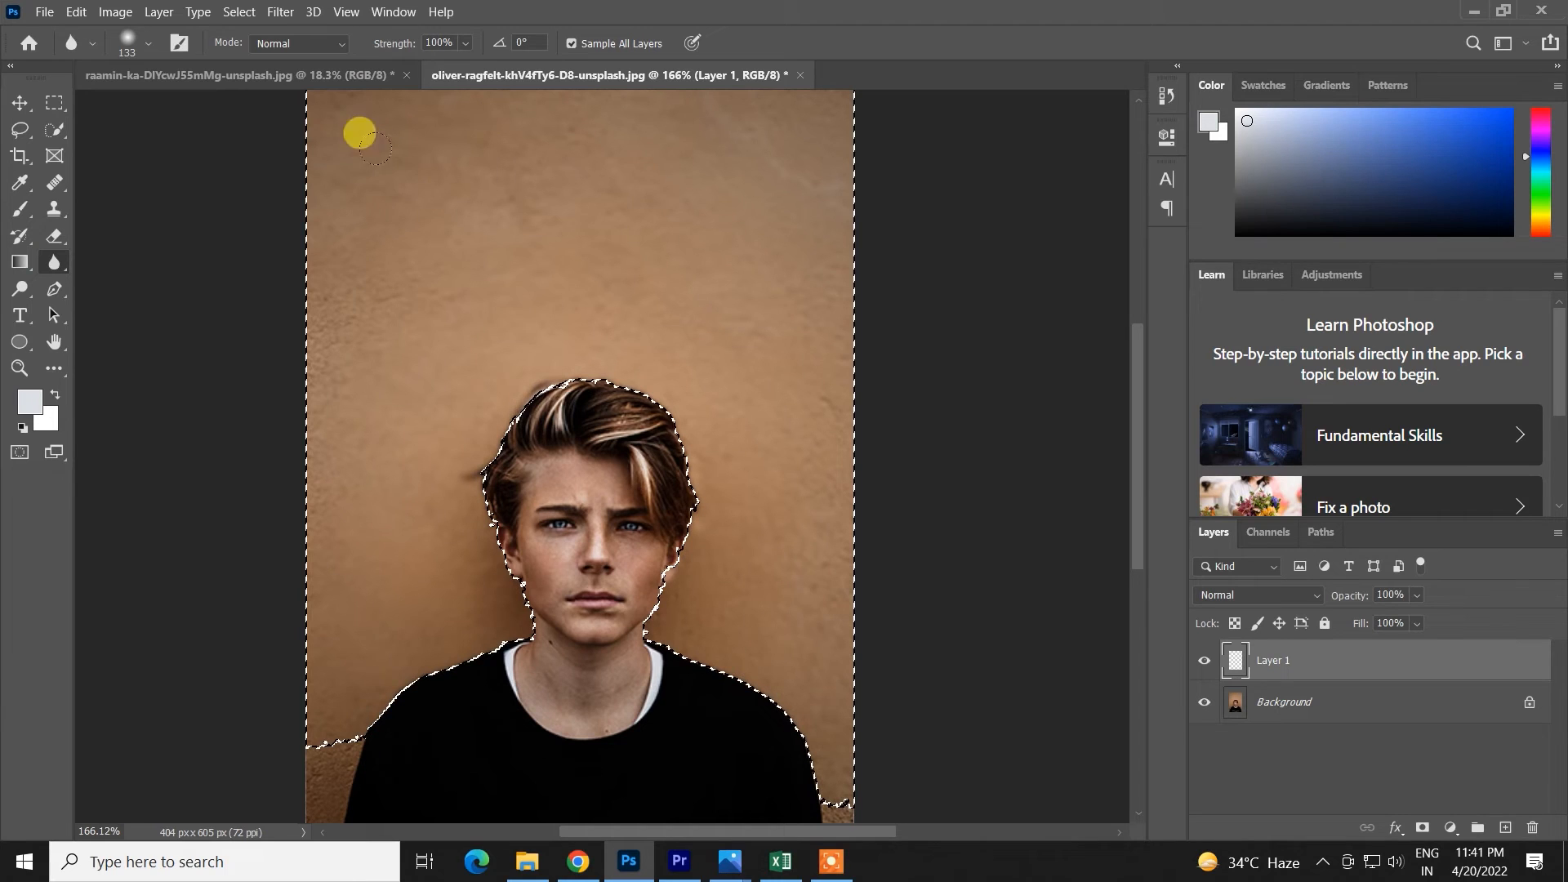
mouse_move(360, 134)
left_mouse_down()
mouse_move(291, 181)
mouse_move(881, 45)
left_mouse_up()
scroll(584, 133, "up", 3)
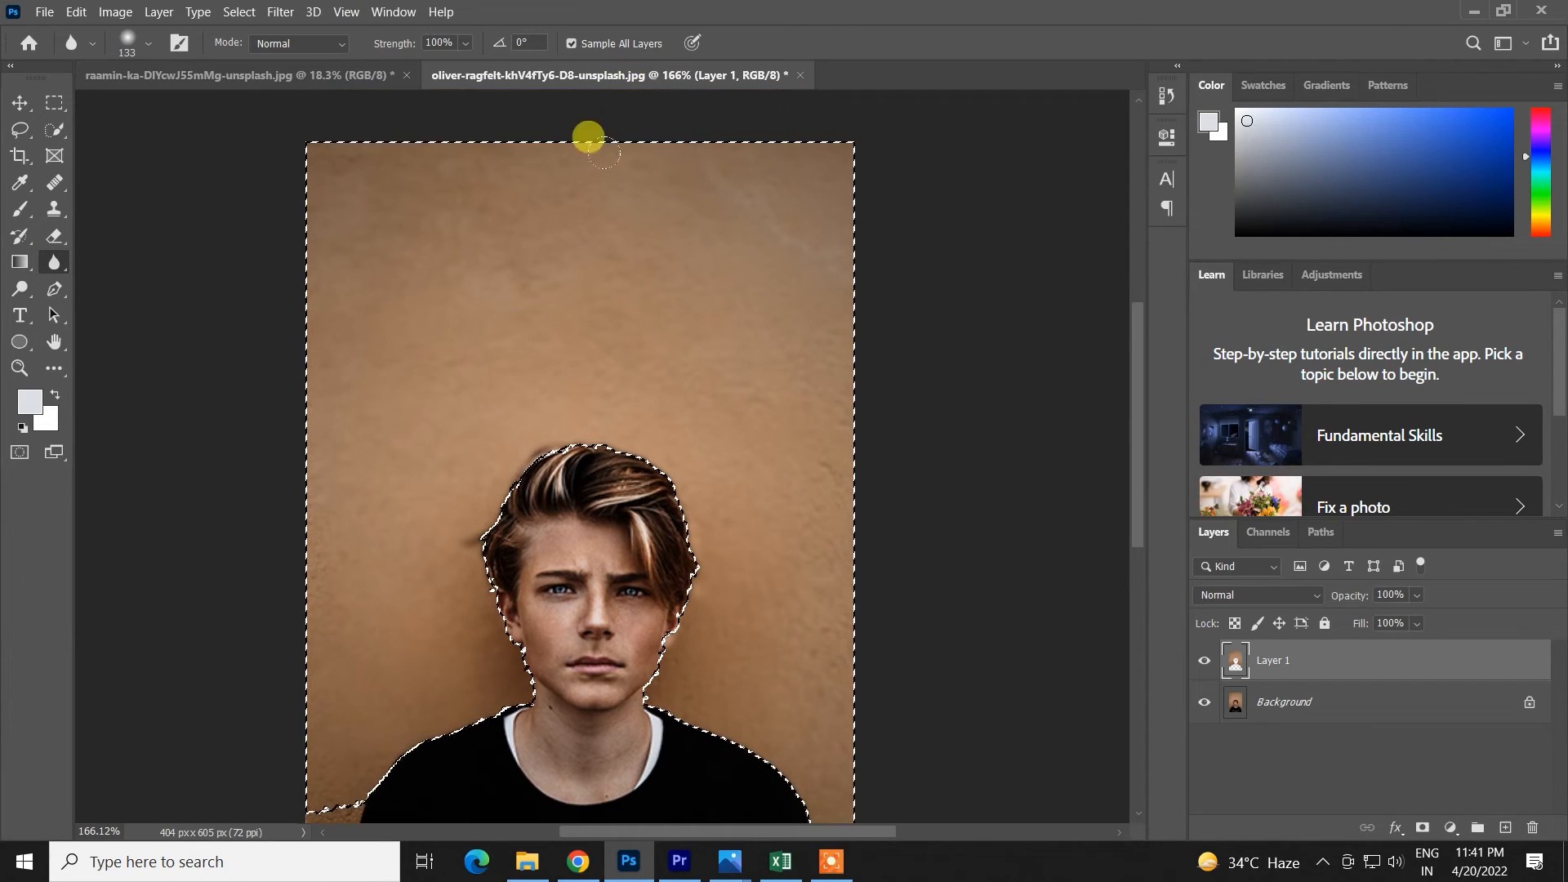
key("ctrl+d")
scroll(664, 349, "down", 5)
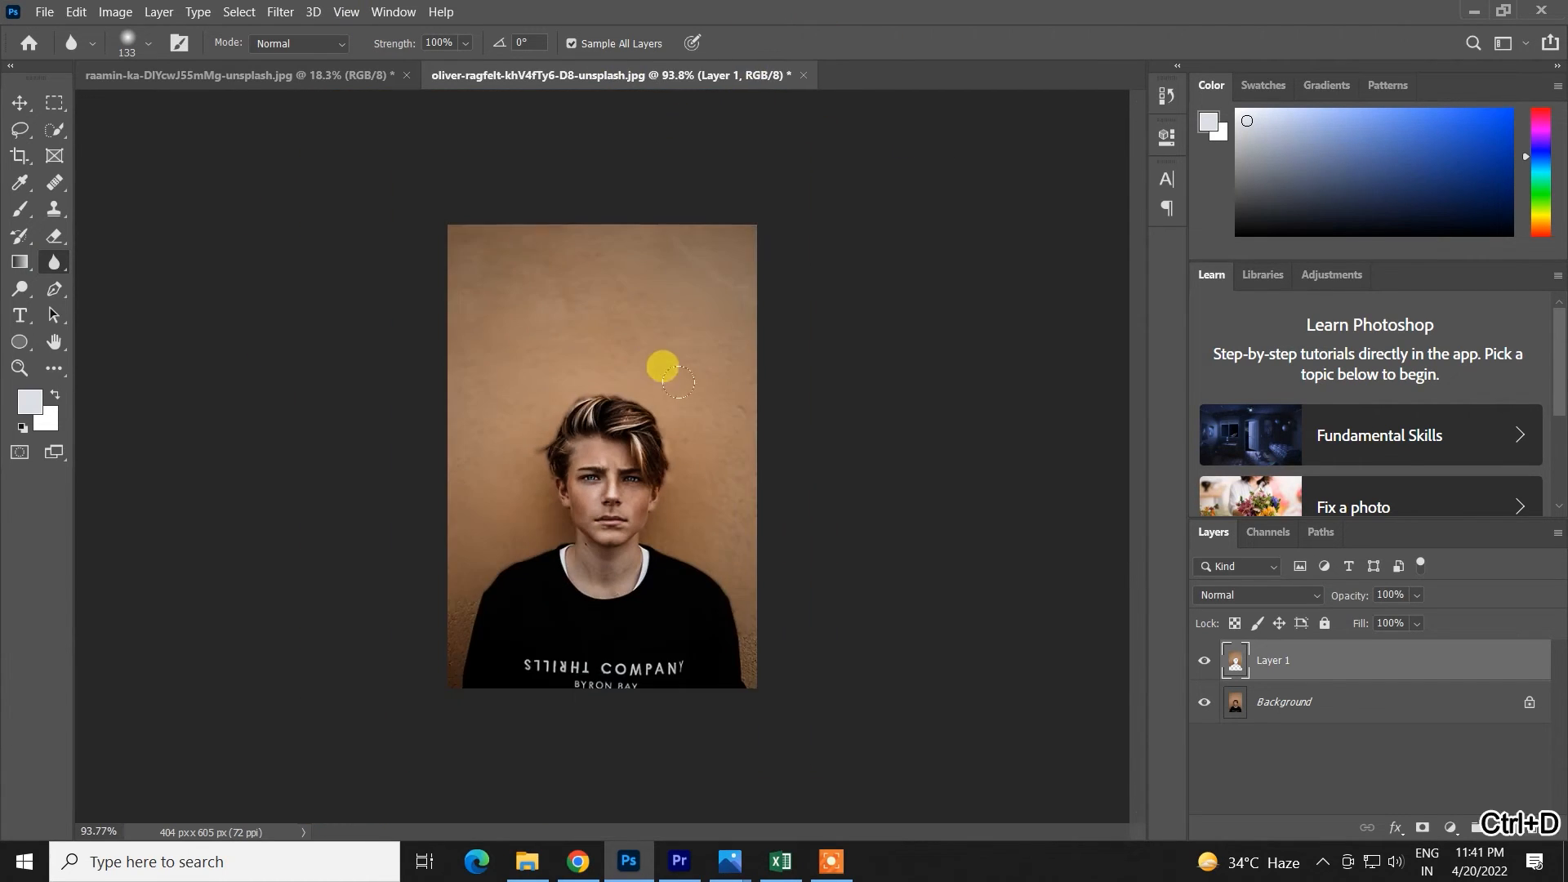
scroll(521, 477, "up", 4)
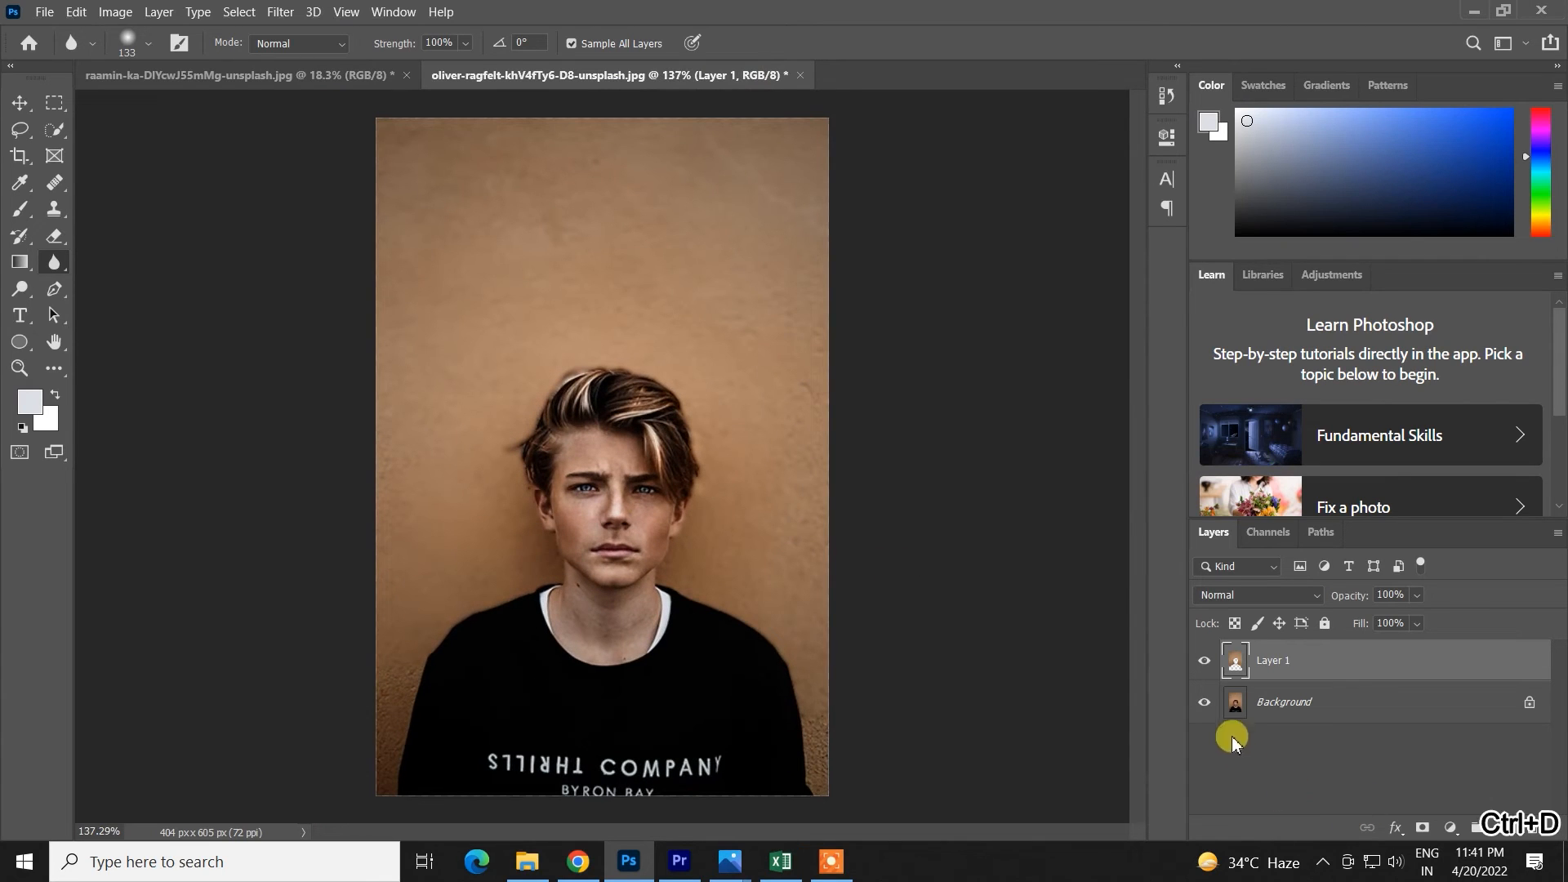
- Compare the wall with and without Layer 1 by toggling its visibility, and delete the layer
left_click(1203, 660)
left_click(1203, 663)
left_click(1203, 661)
key("ctrl+z")
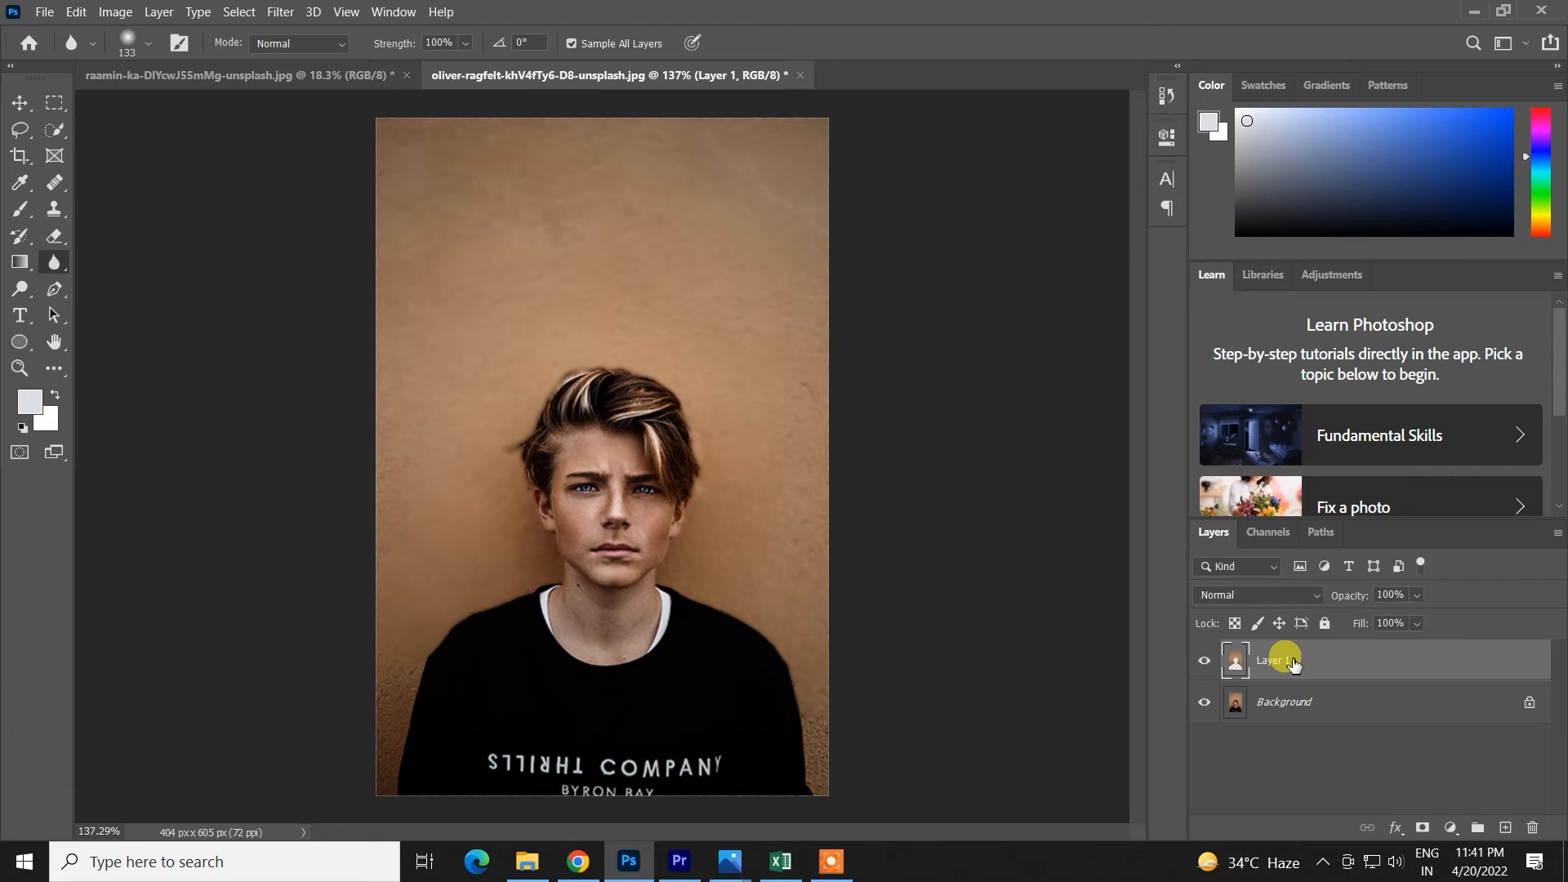
key("Delete")
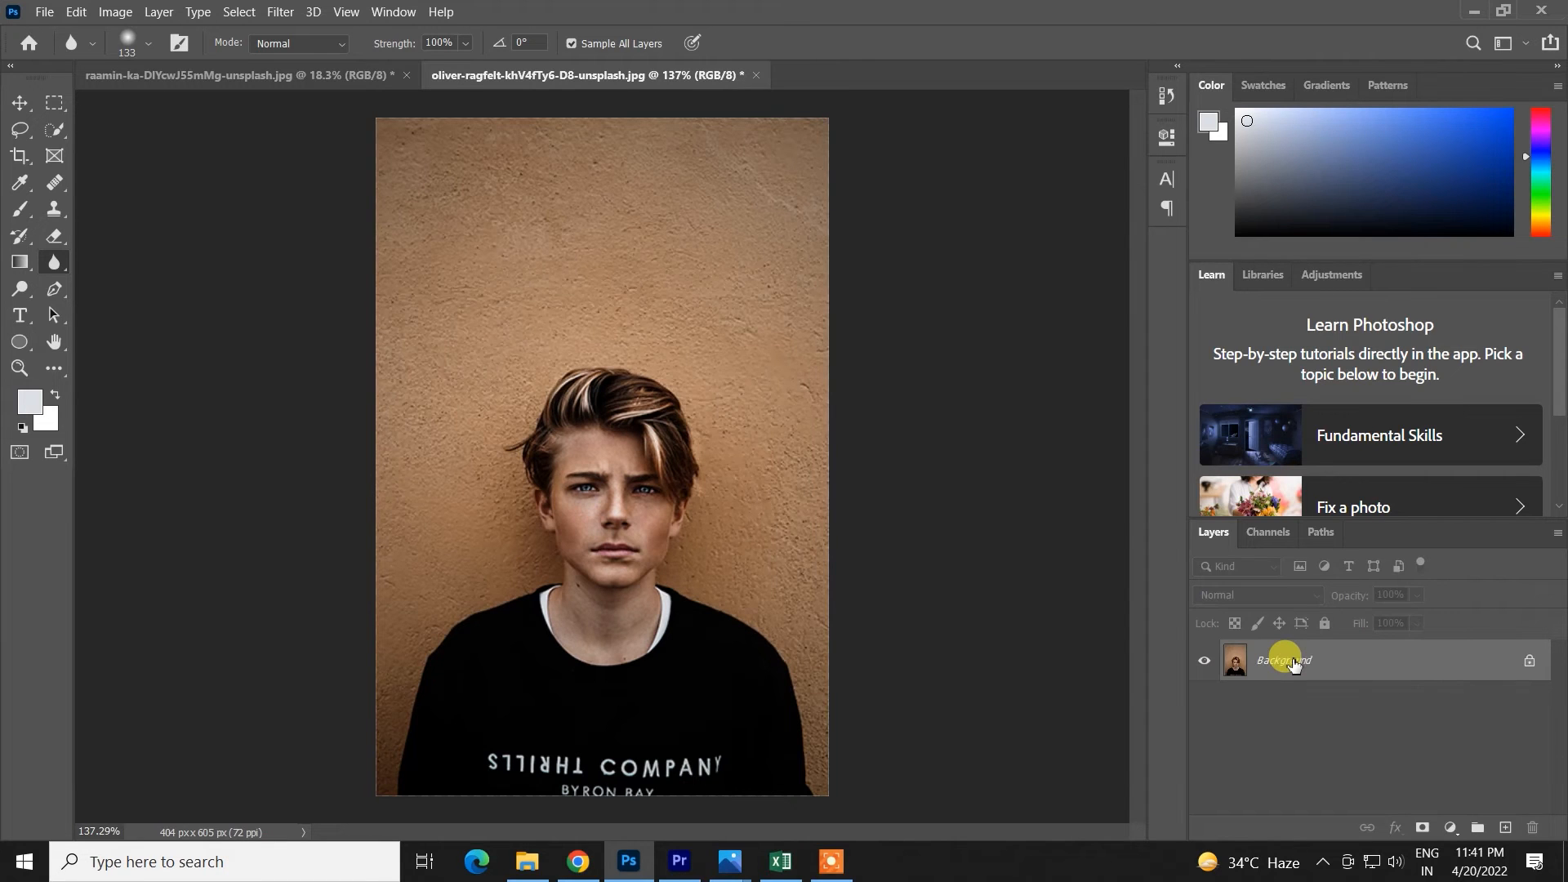
- Select the Sharpen Tool and switch to the raamin-ka-DIYcwJ55mMg-unsplash.jpg portrait
right_click(54, 262)
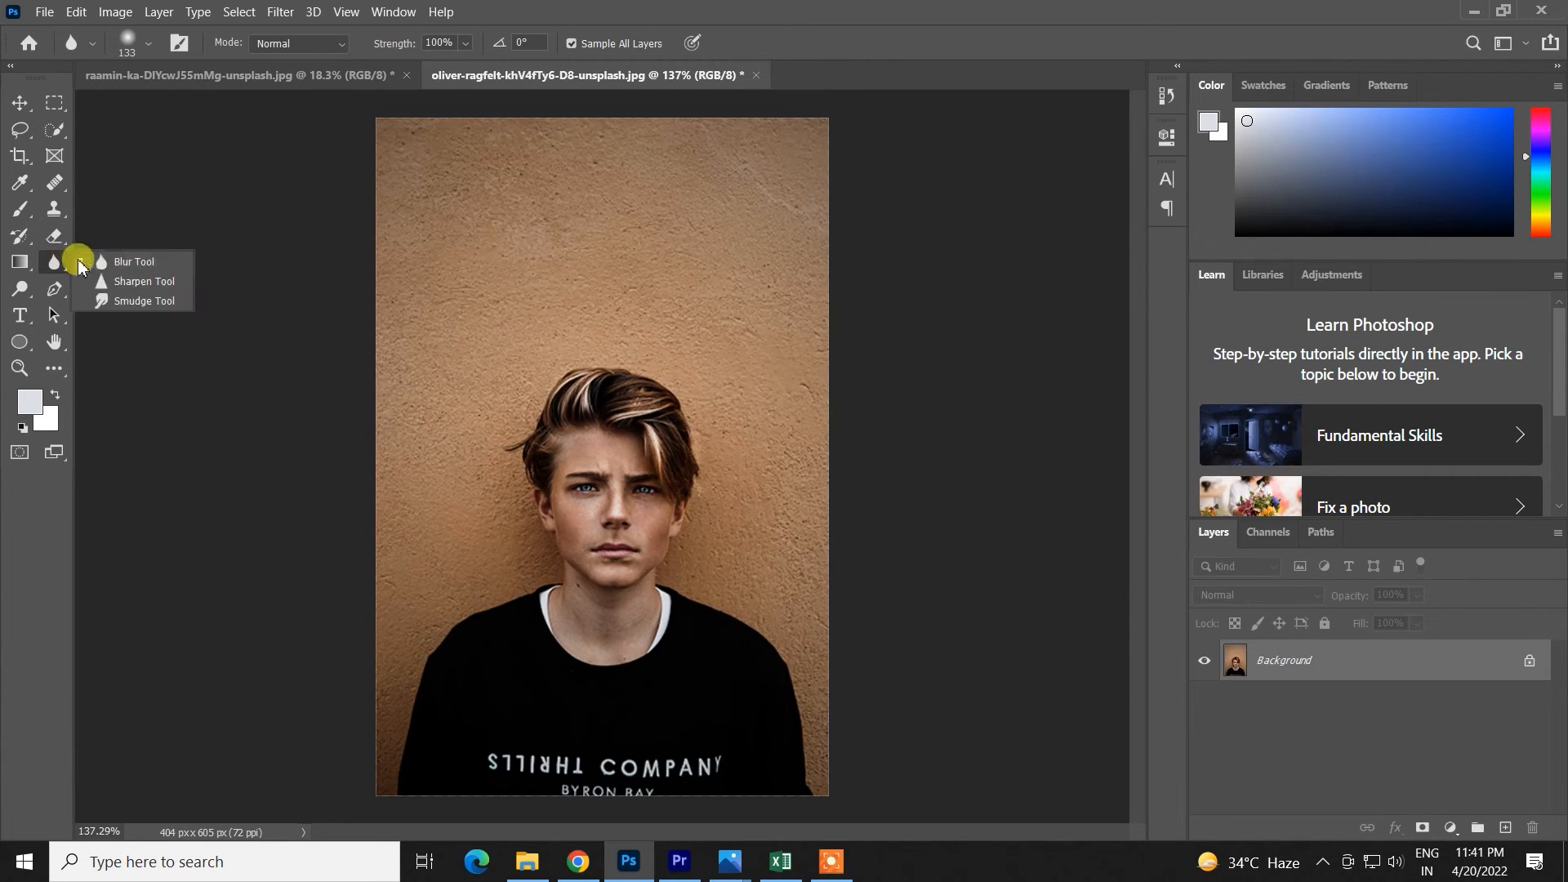
left_click(126, 281)
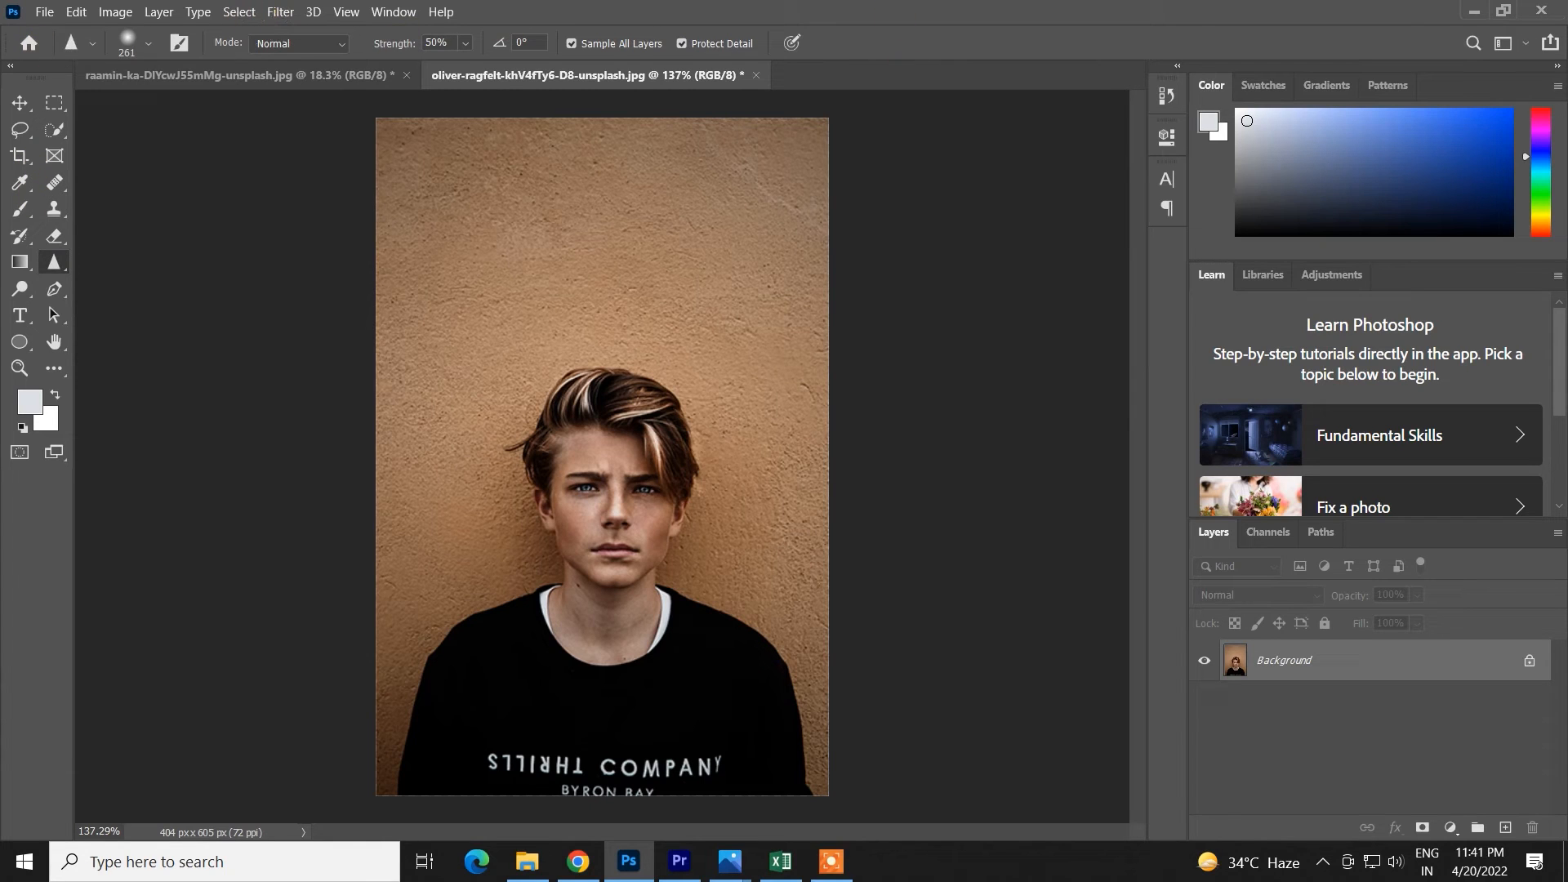
right_click(55, 263)
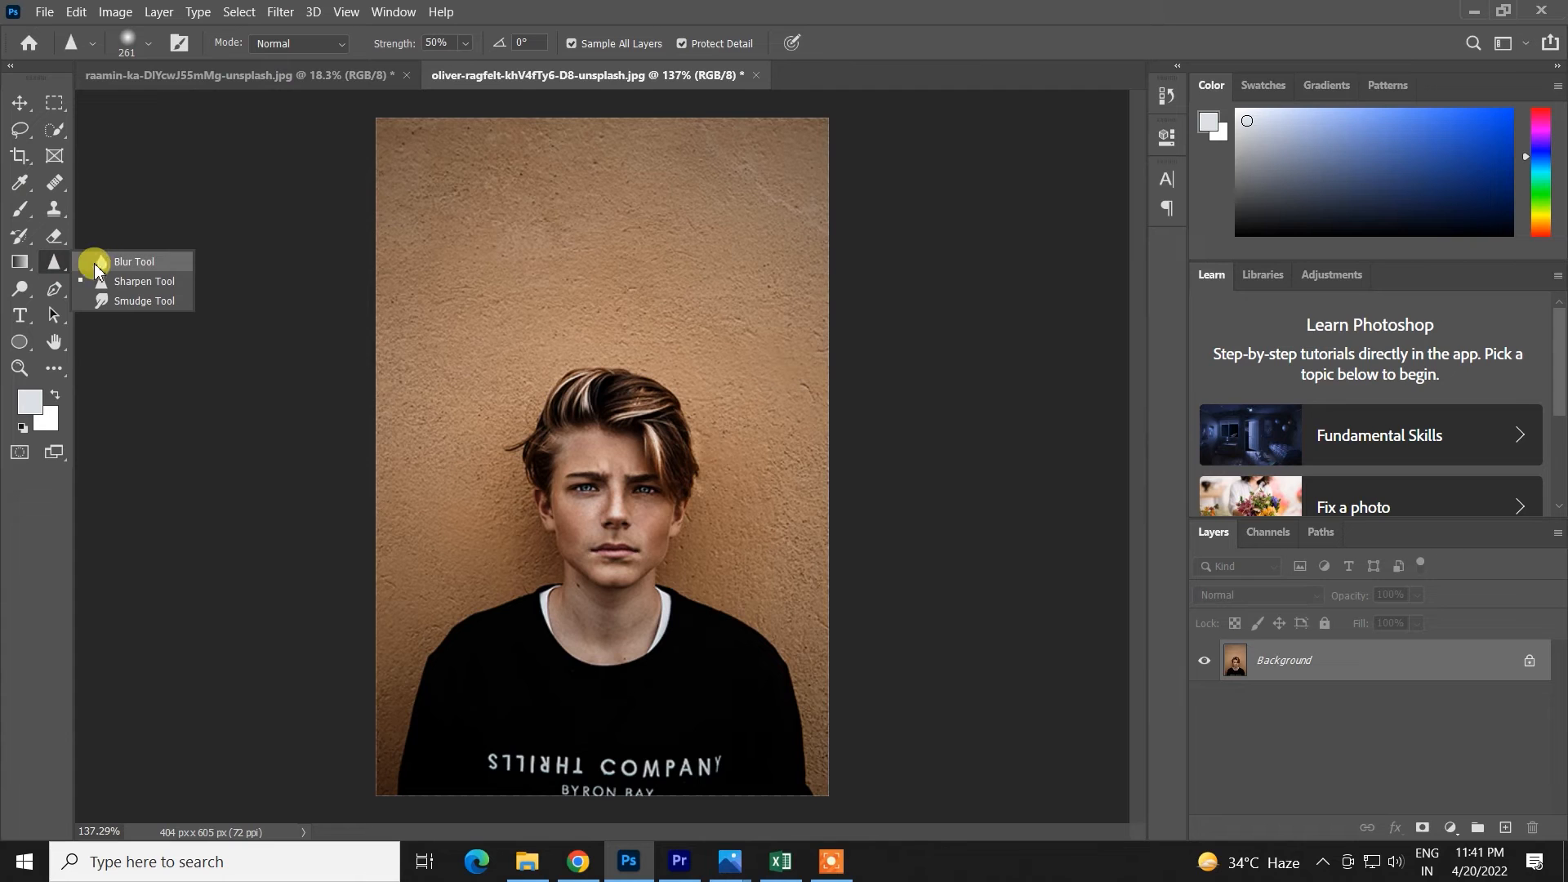
left_click(100, 262)
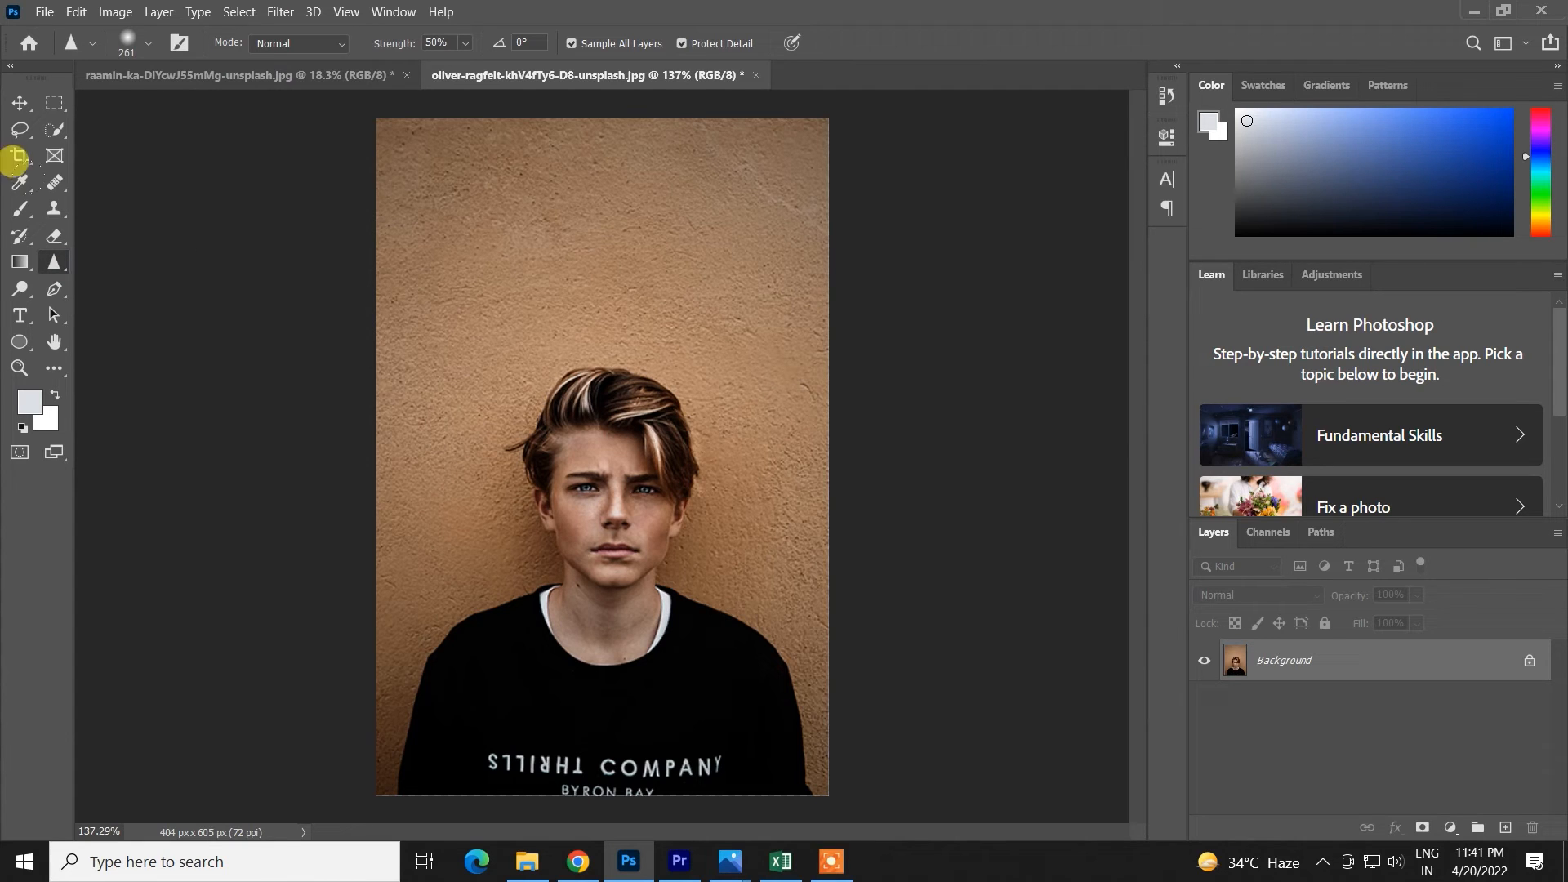
left_click(347, 78)
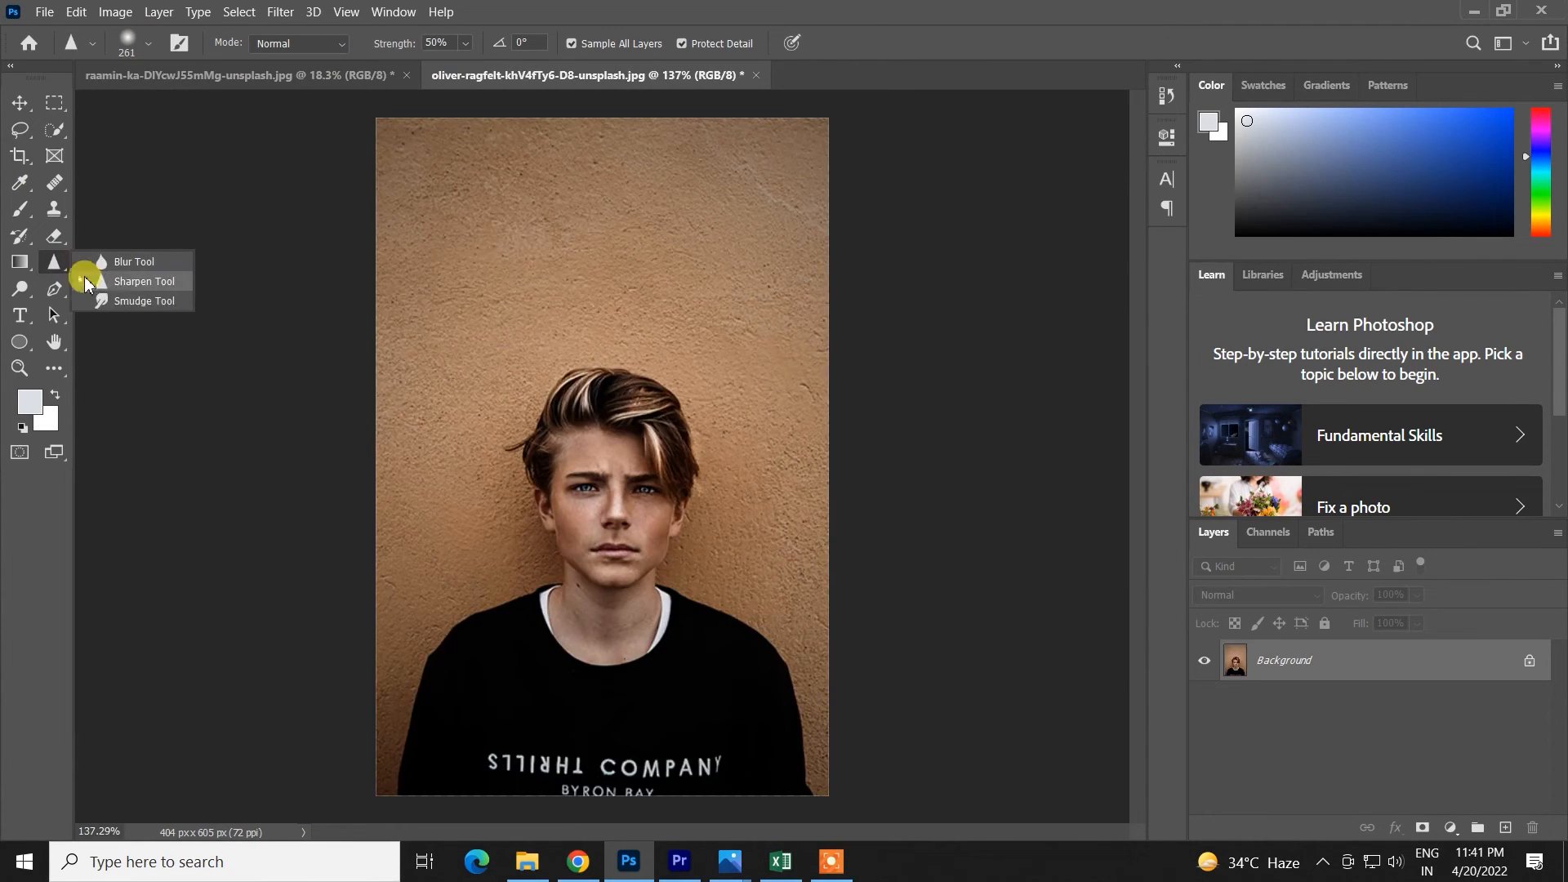
left_click(98, 283)
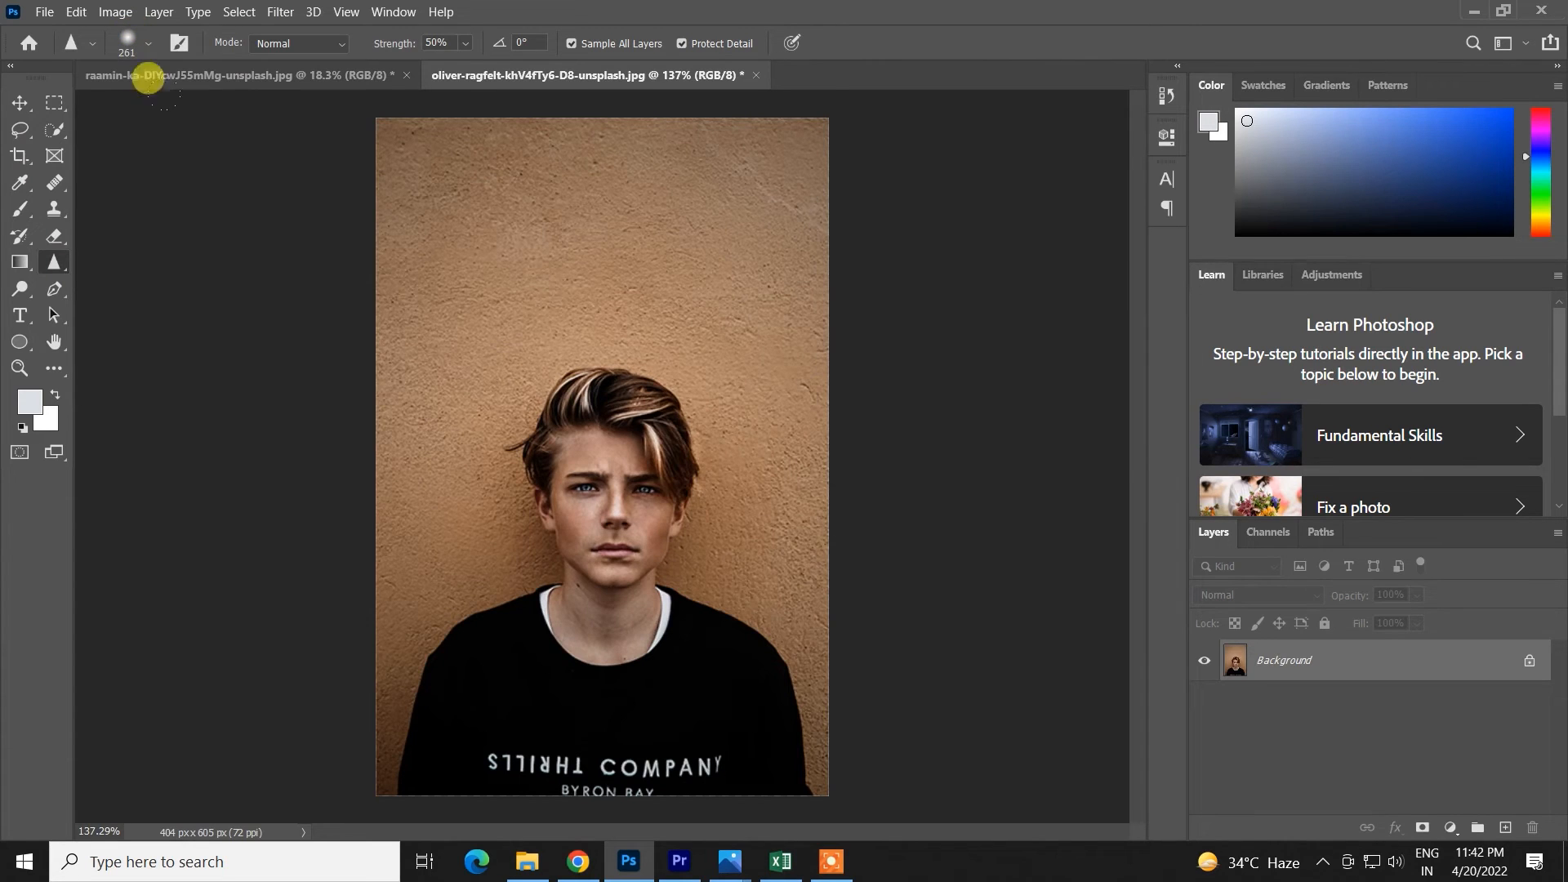
left_click(319, 75)
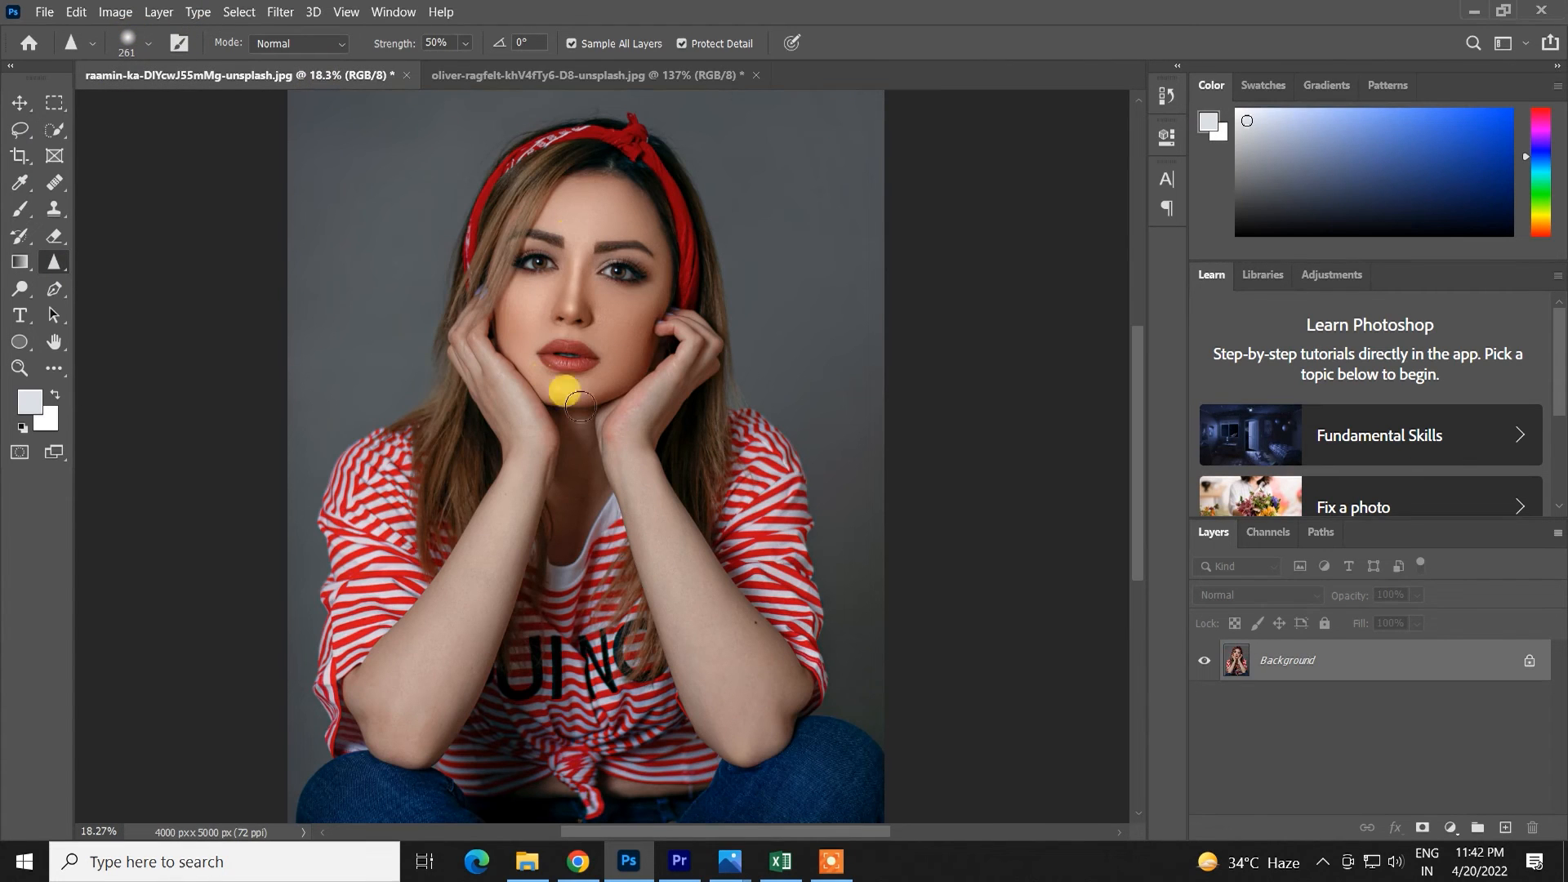
- Examine the woman's face up close and undo the last change to bring back the portrait's removed layer
scroll(612, 268, "up", 6)
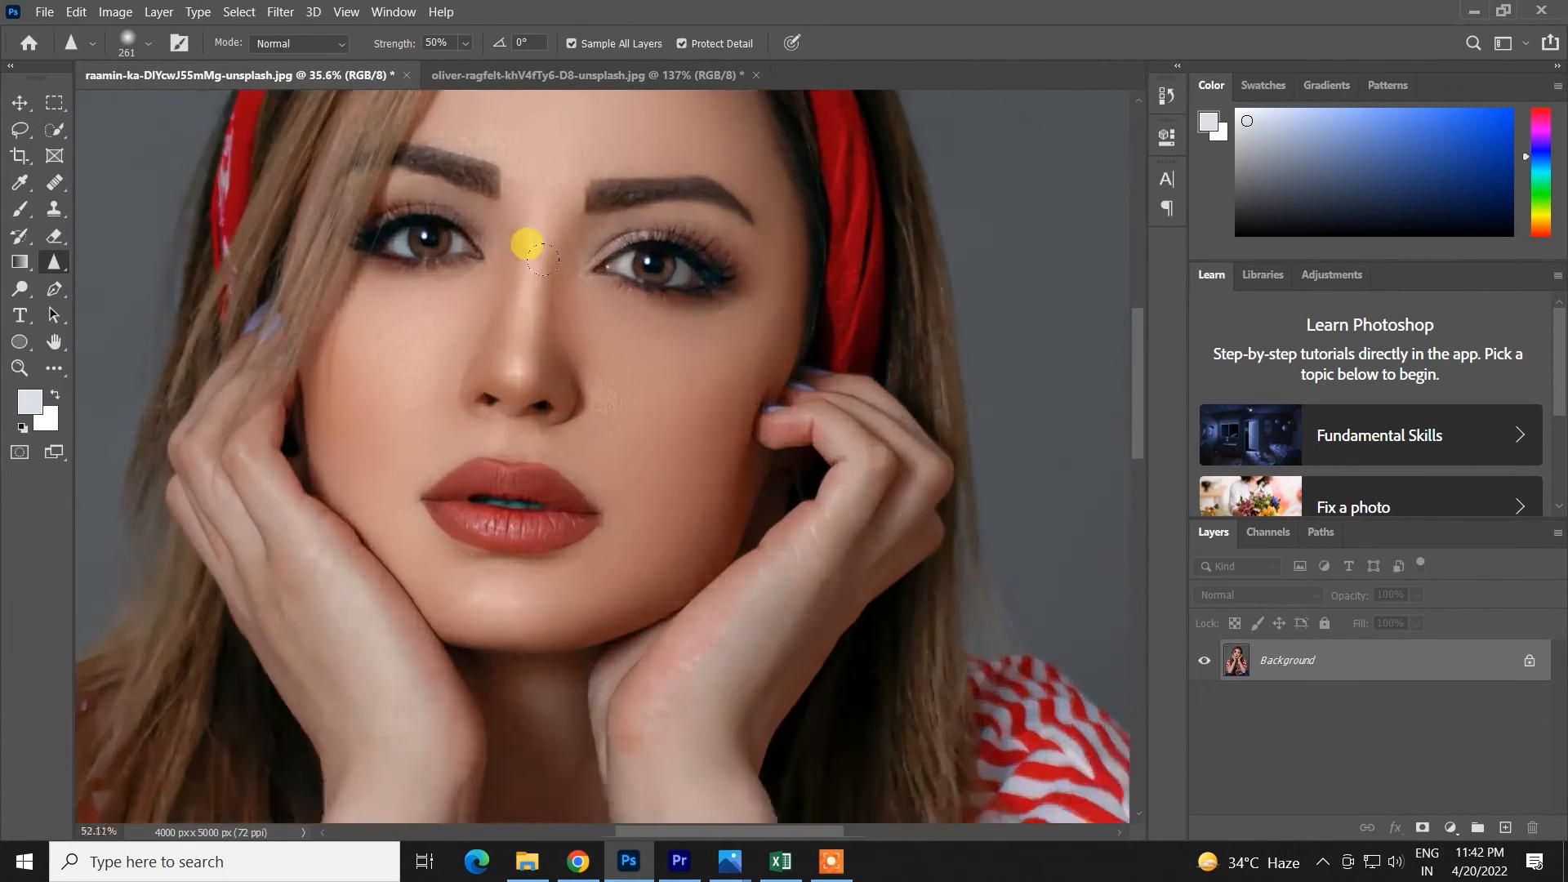
scroll(454, 200, "down", 3)
scroll(529, 307, "down", 2)
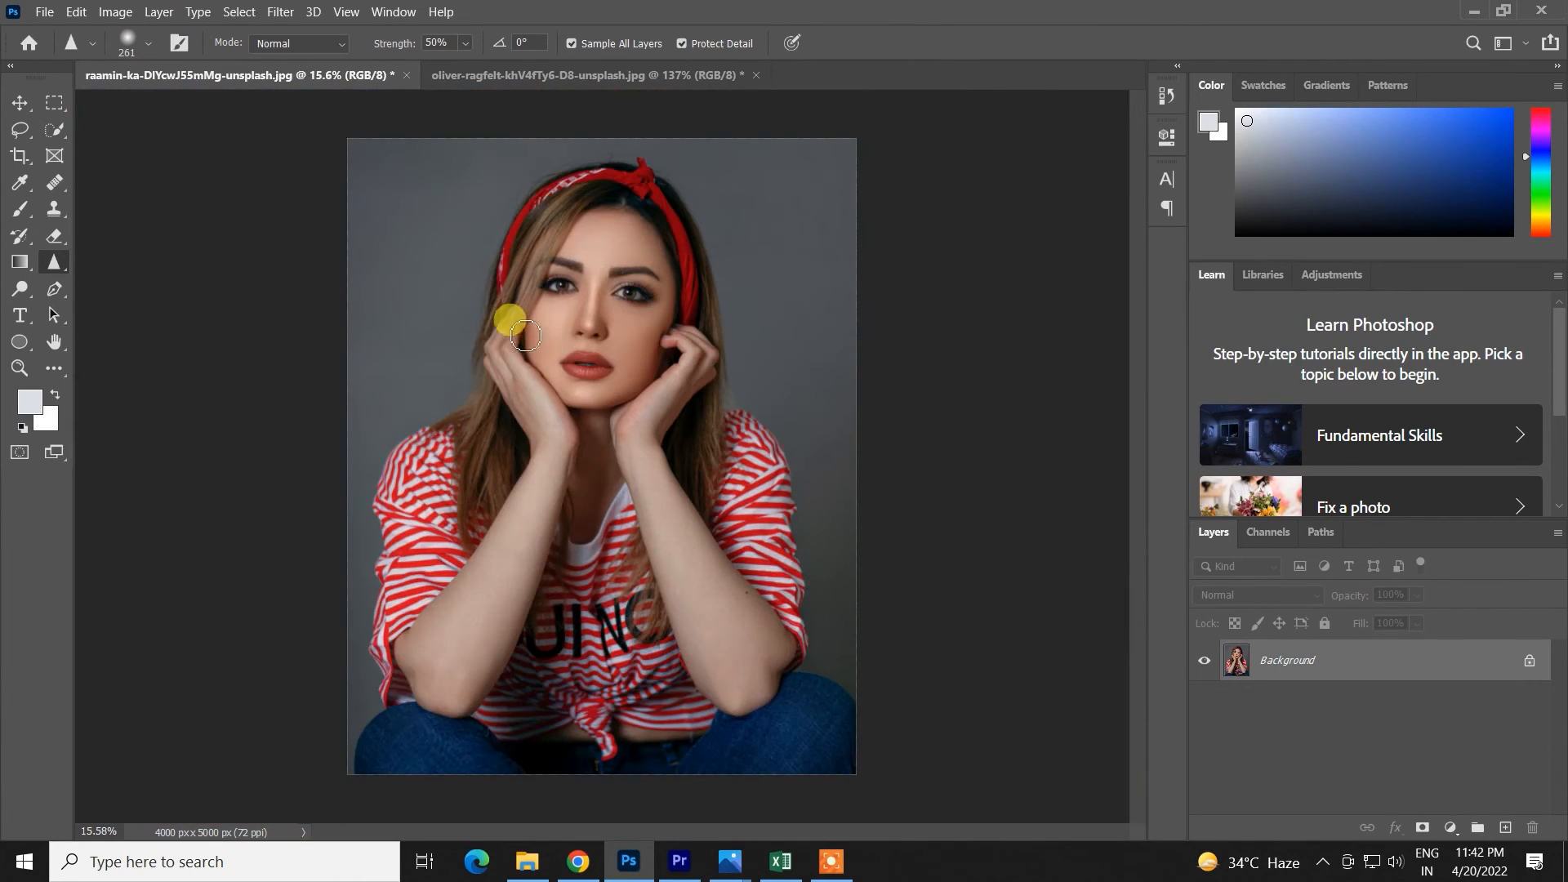
scroll(576, 364, "up", 1)
scroll(572, 351, "up", 2)
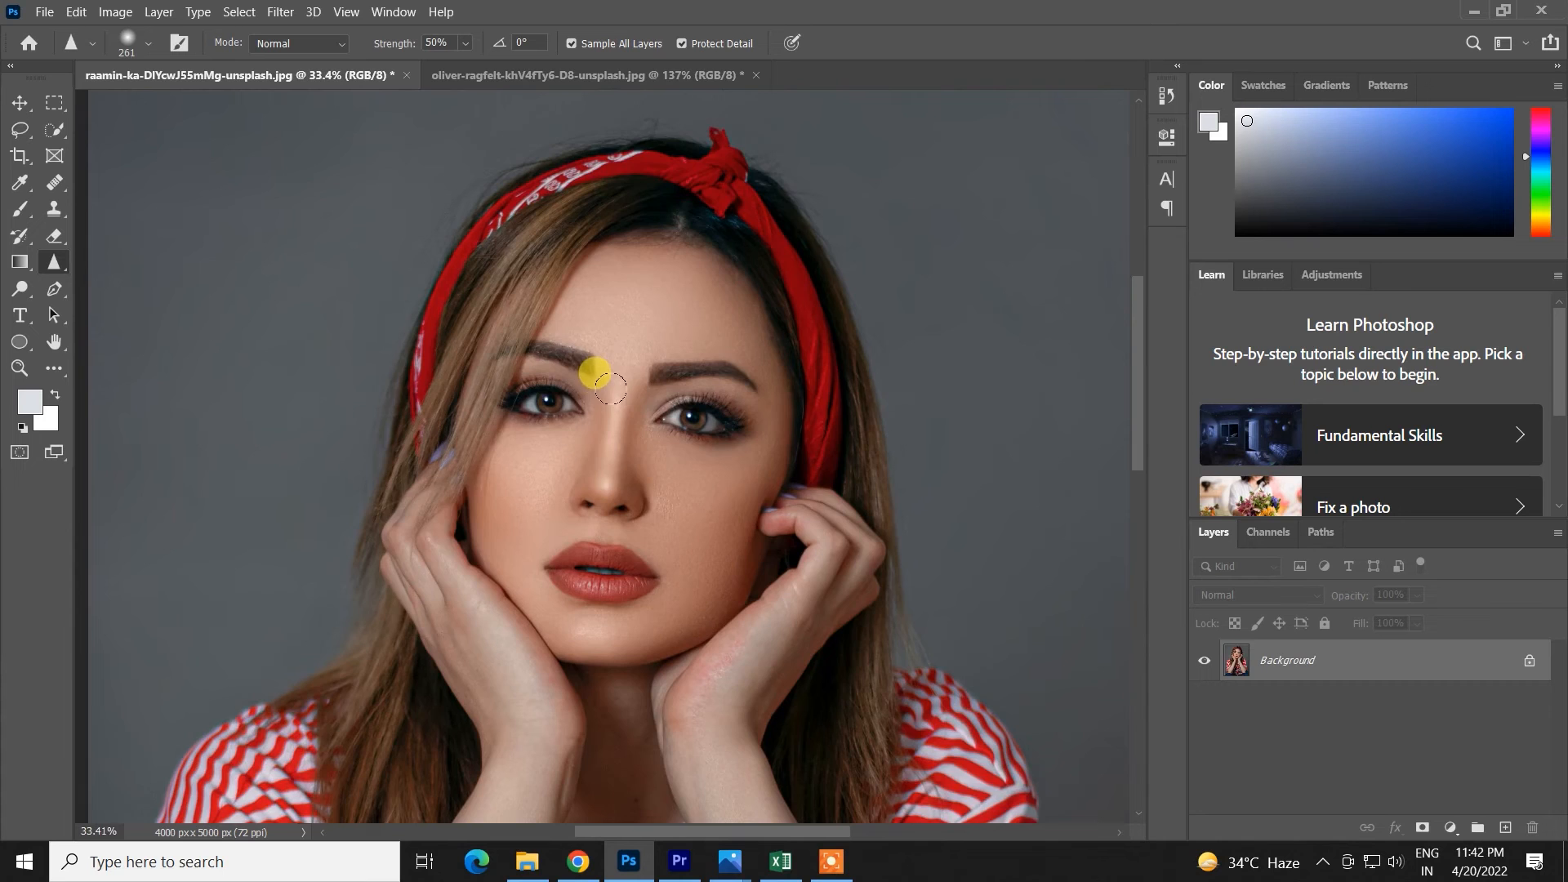
key("ctrl+z")
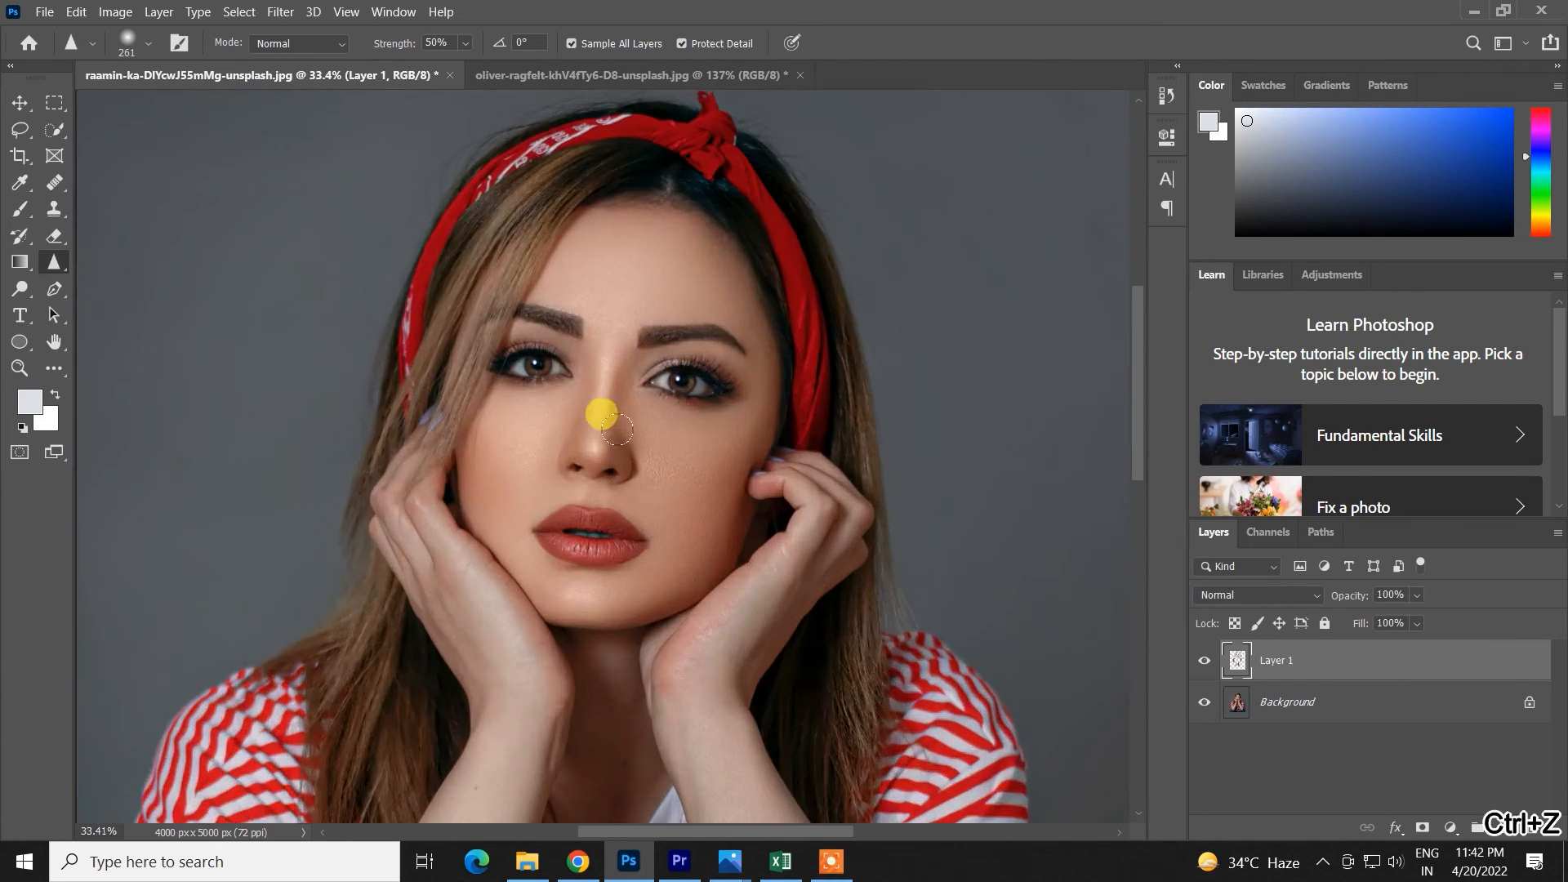
scroll(608, 420, "up", 3)
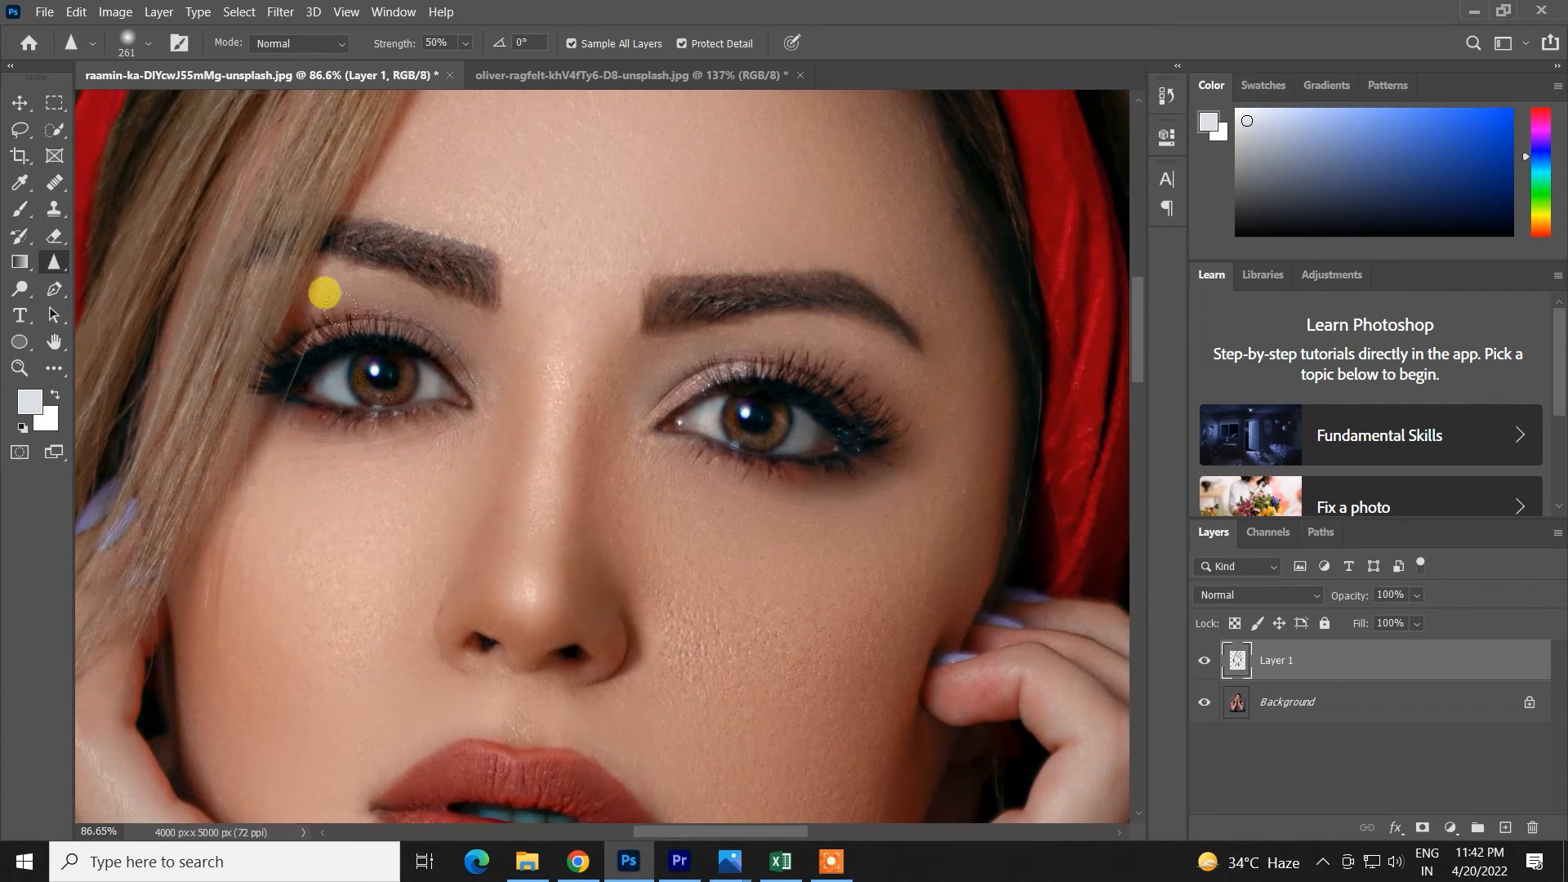
- Keep the Sharpen Tool selected and replace the restored Layer 1 with a new empty layer
right_click(54, 262)
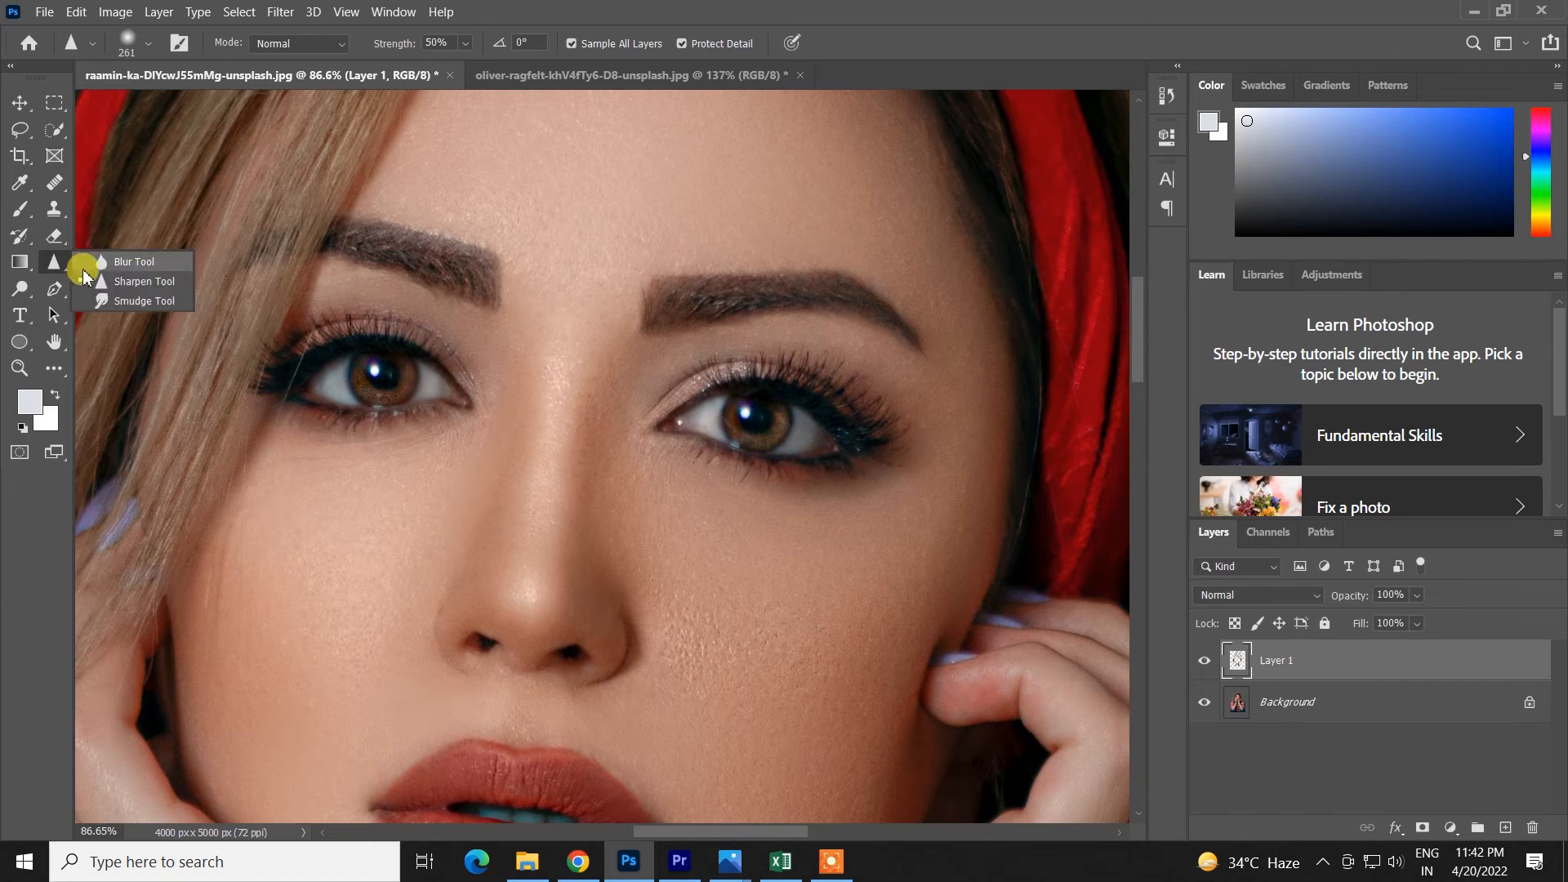
left_click(111, 282)
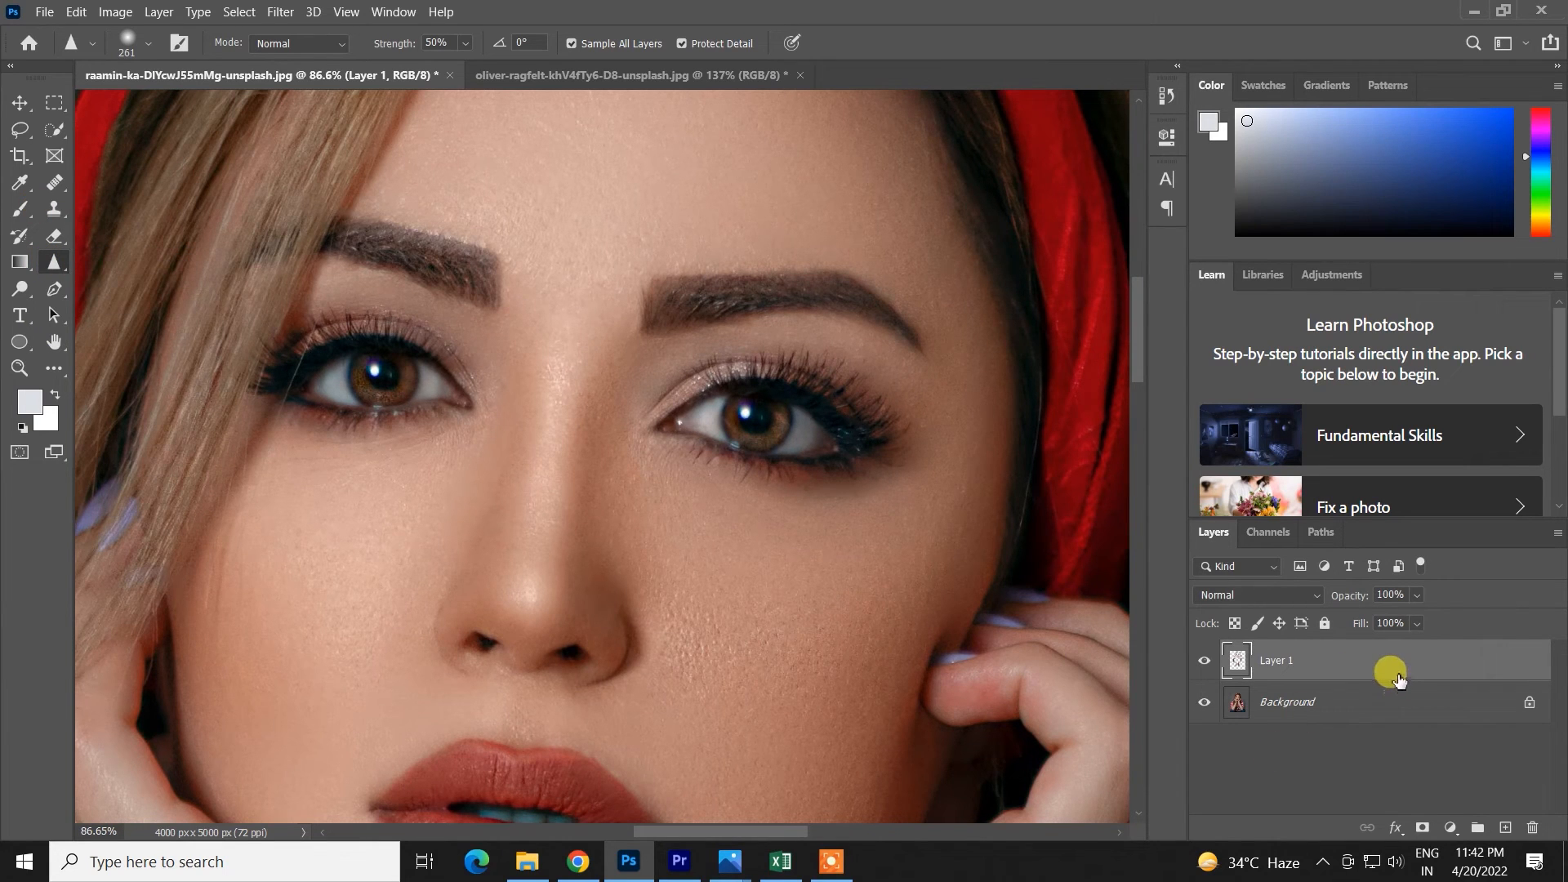
key("Delete")
left_click(1505, 827)
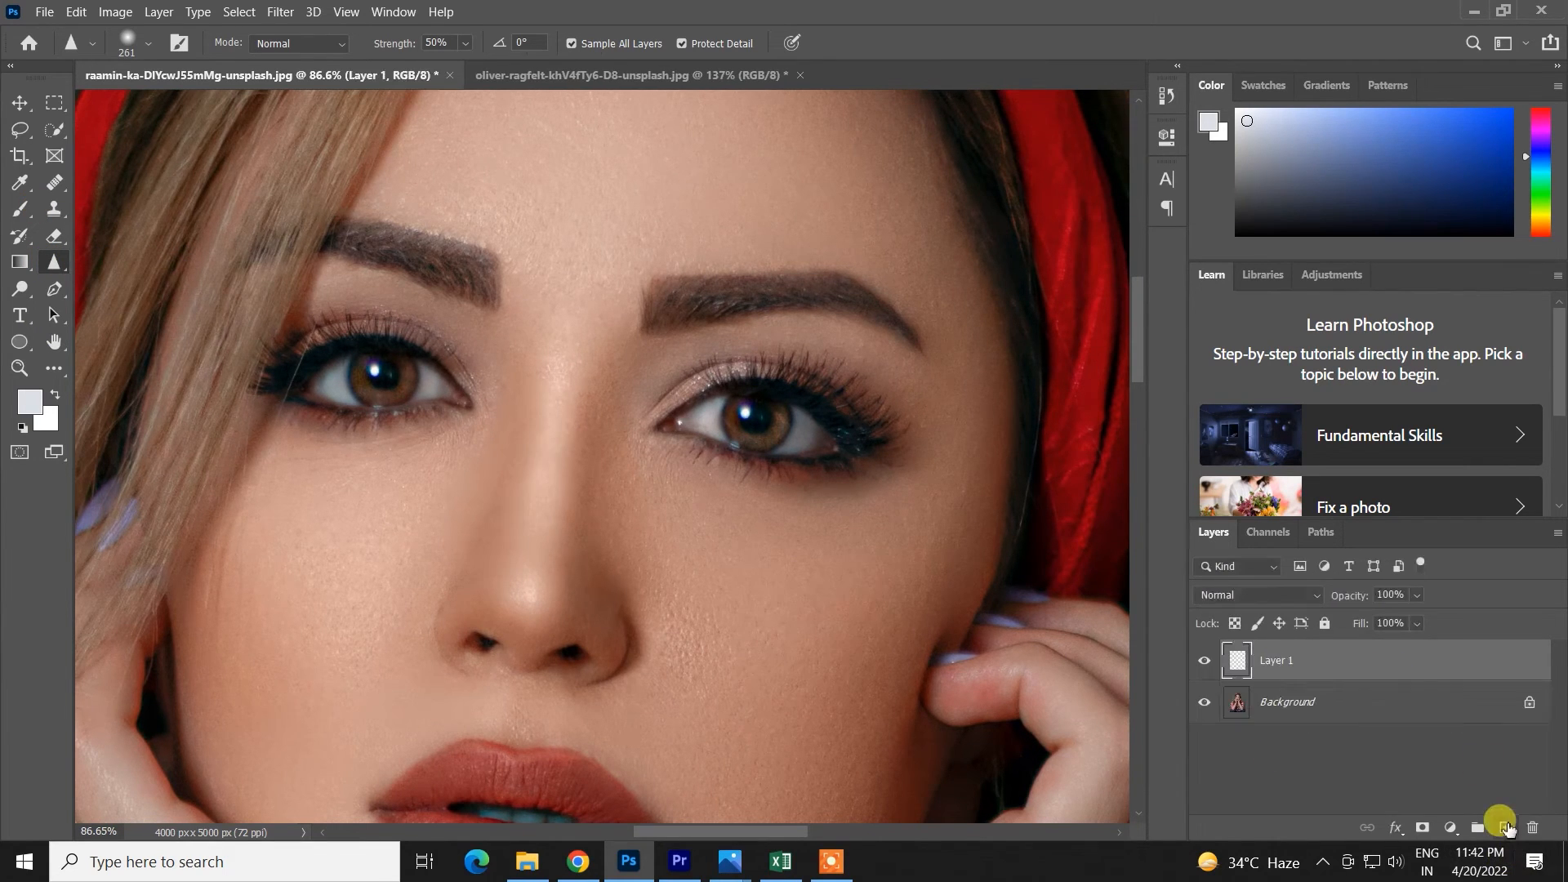
- Reduce the Sharpen brush to 136 px and its strength to 38% for working beside the woman's eye
scroll(542, 280, "up", 11)
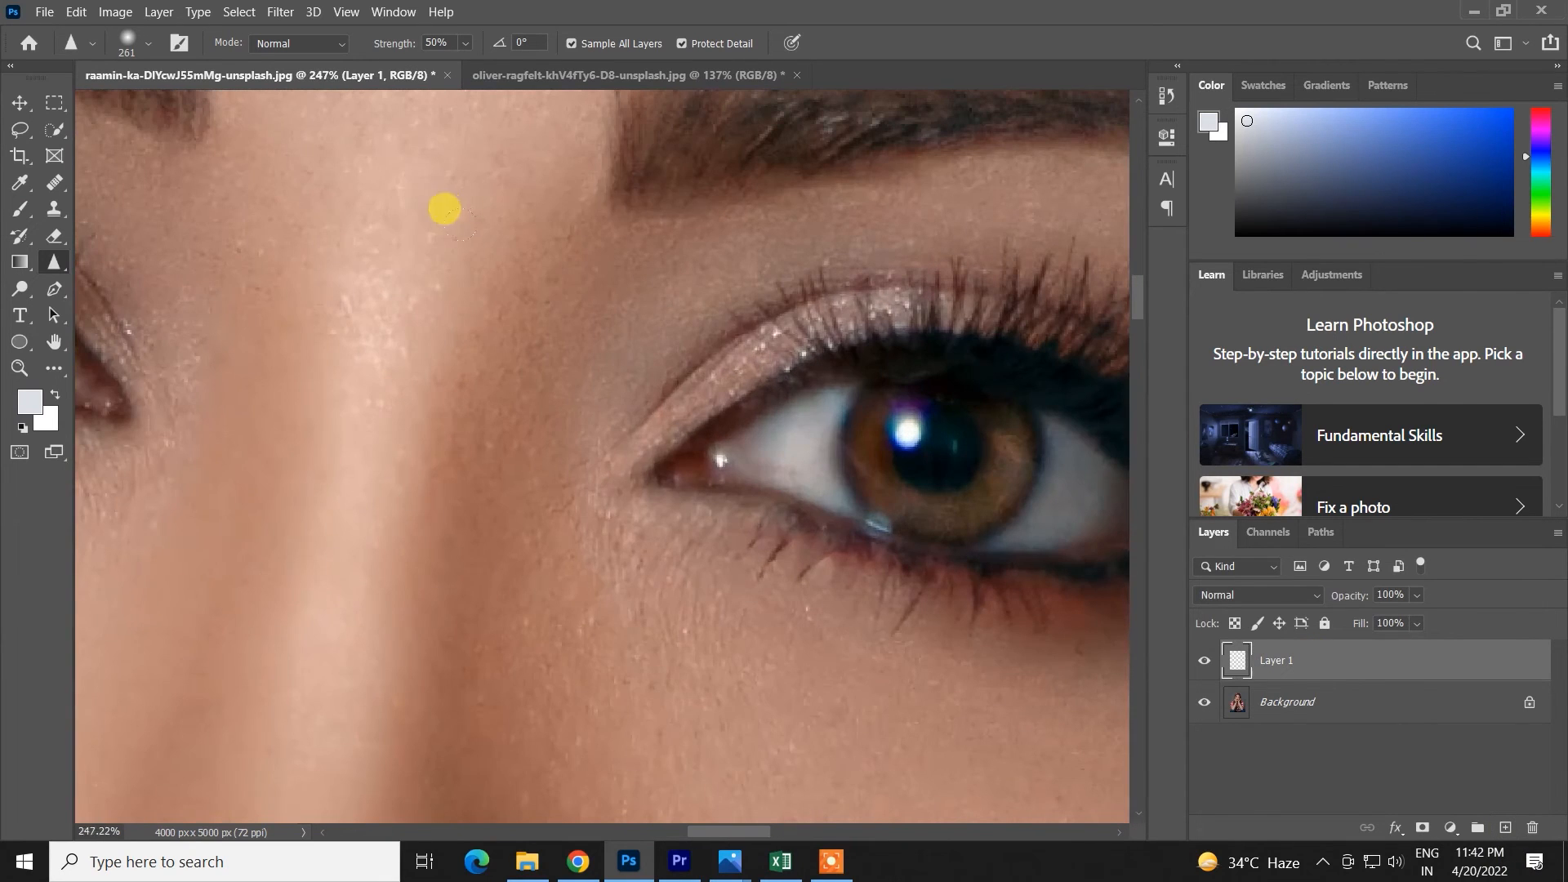
right_click(597, 445, "alt")
left_click_drag(597, 445, 438, 445)
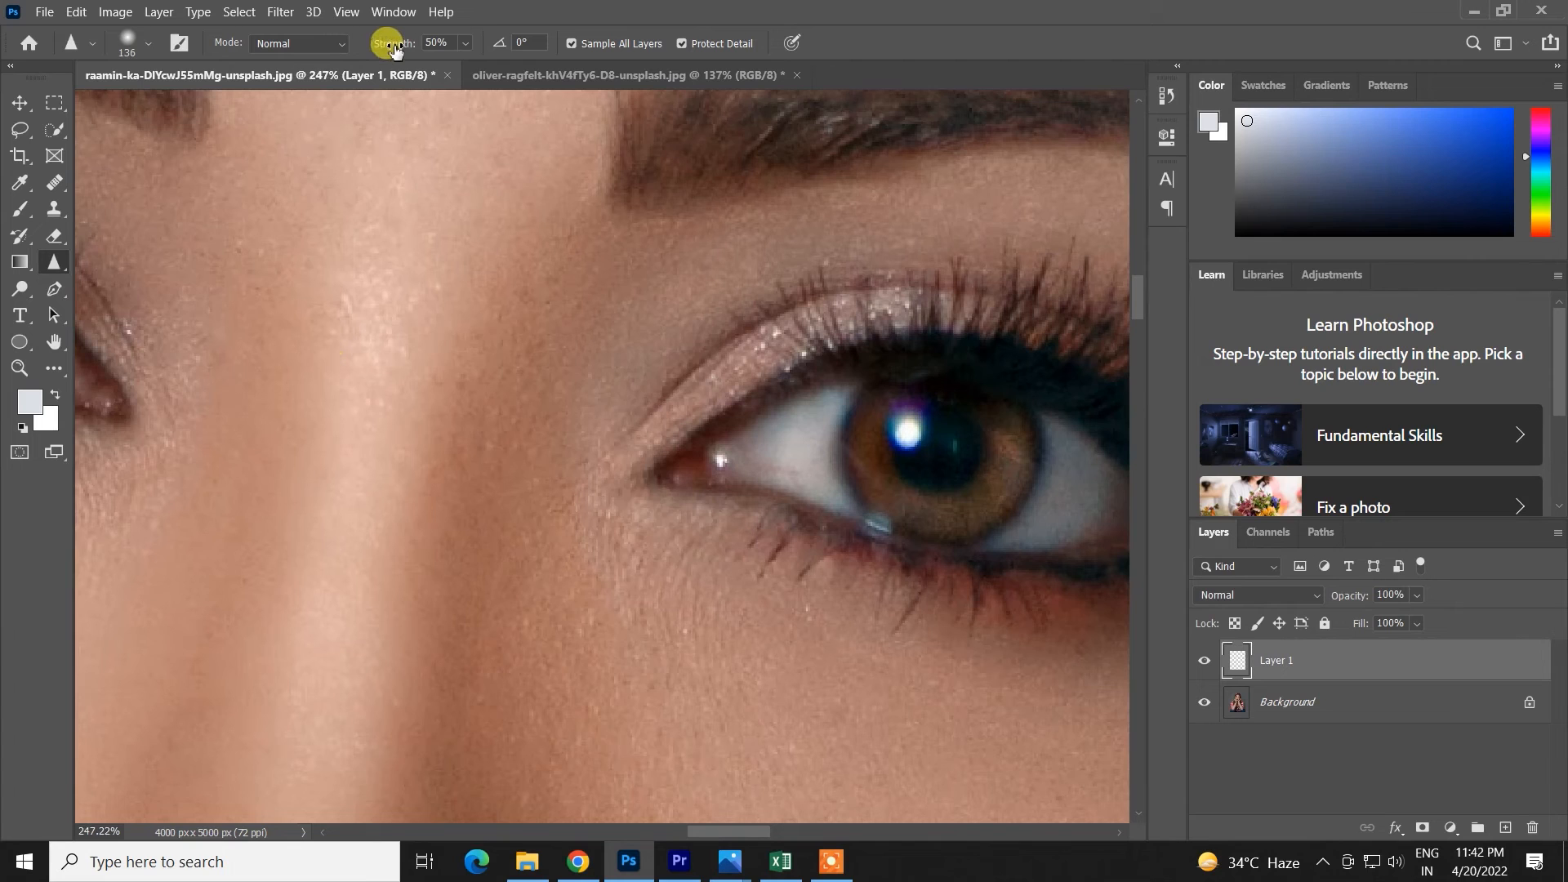
left_click_drag(391, 45, 326, 54)
- Try heavy sharpening on the skin between nose and eye on a recreated empty layer, and undo both
key("ctrl+z")
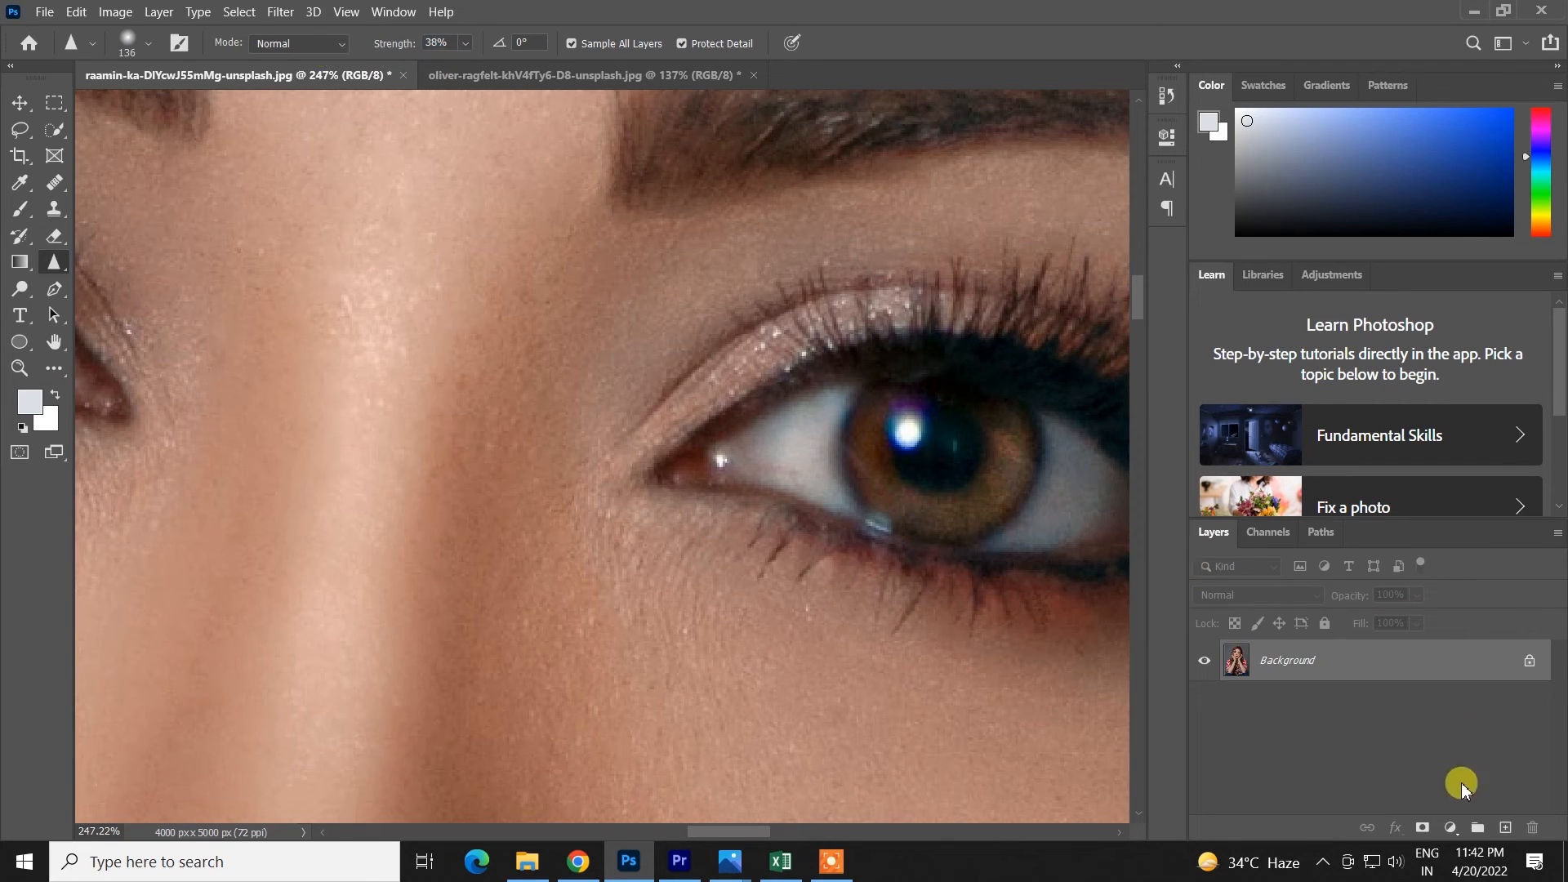
left_click(1505, 827)
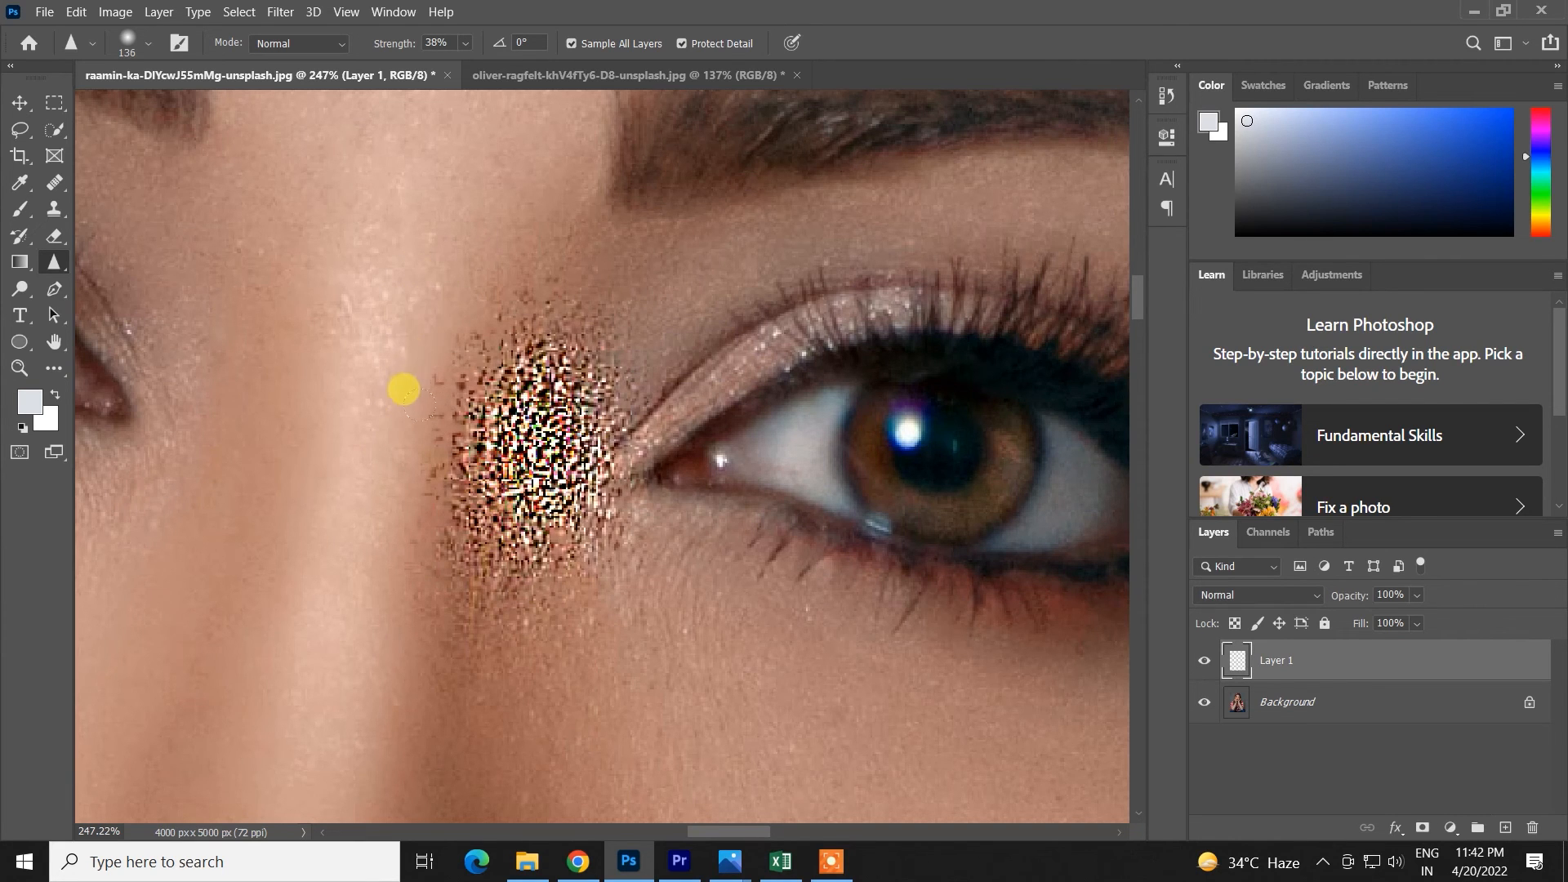
key("ctrl+z")
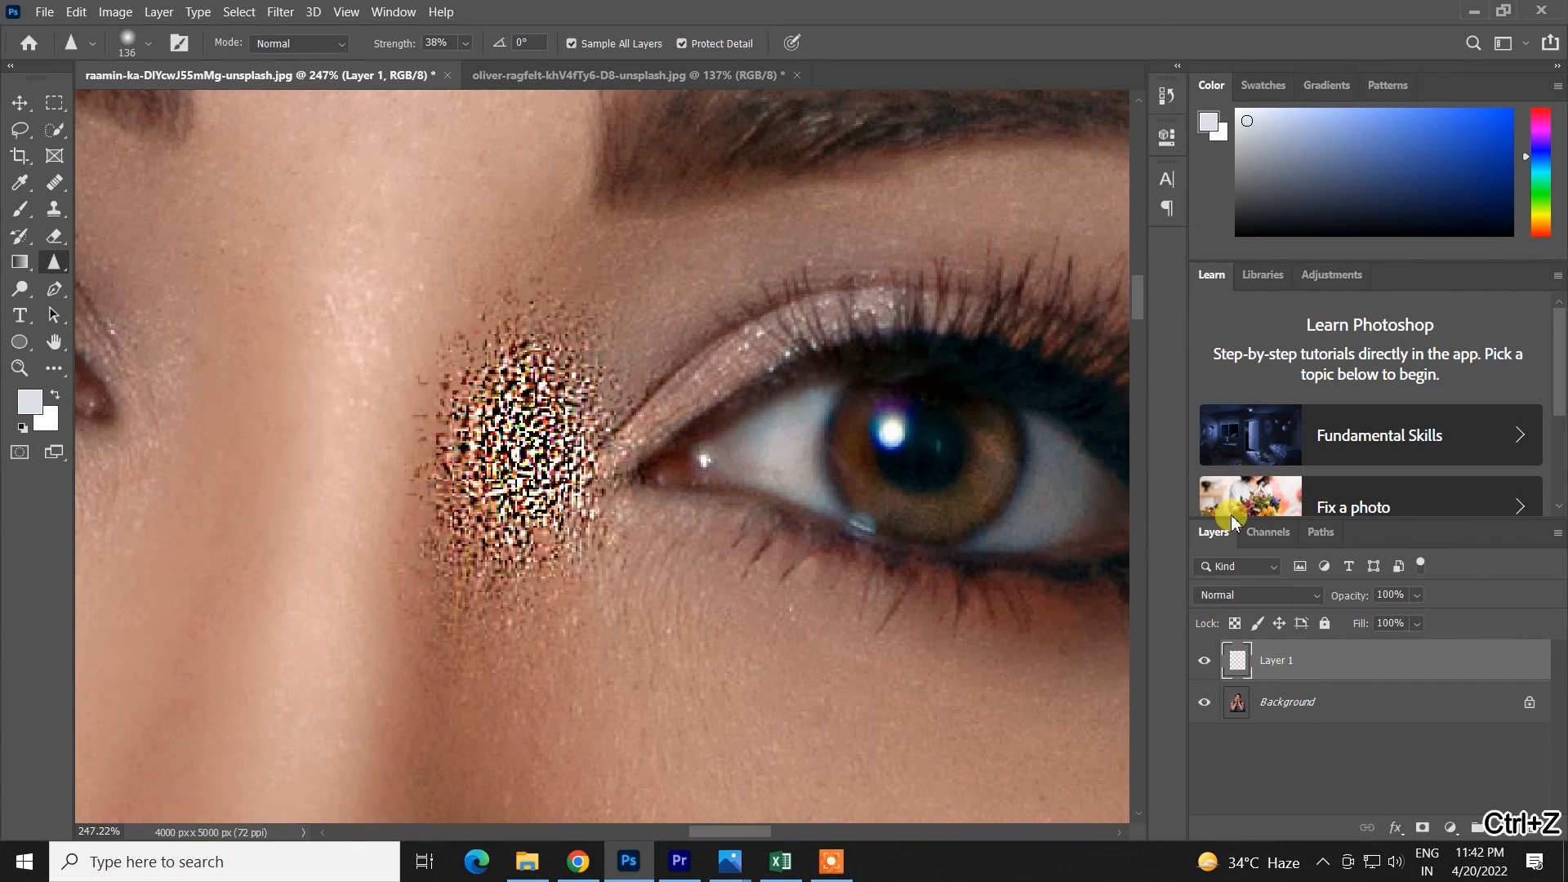
key("ctrl+z")
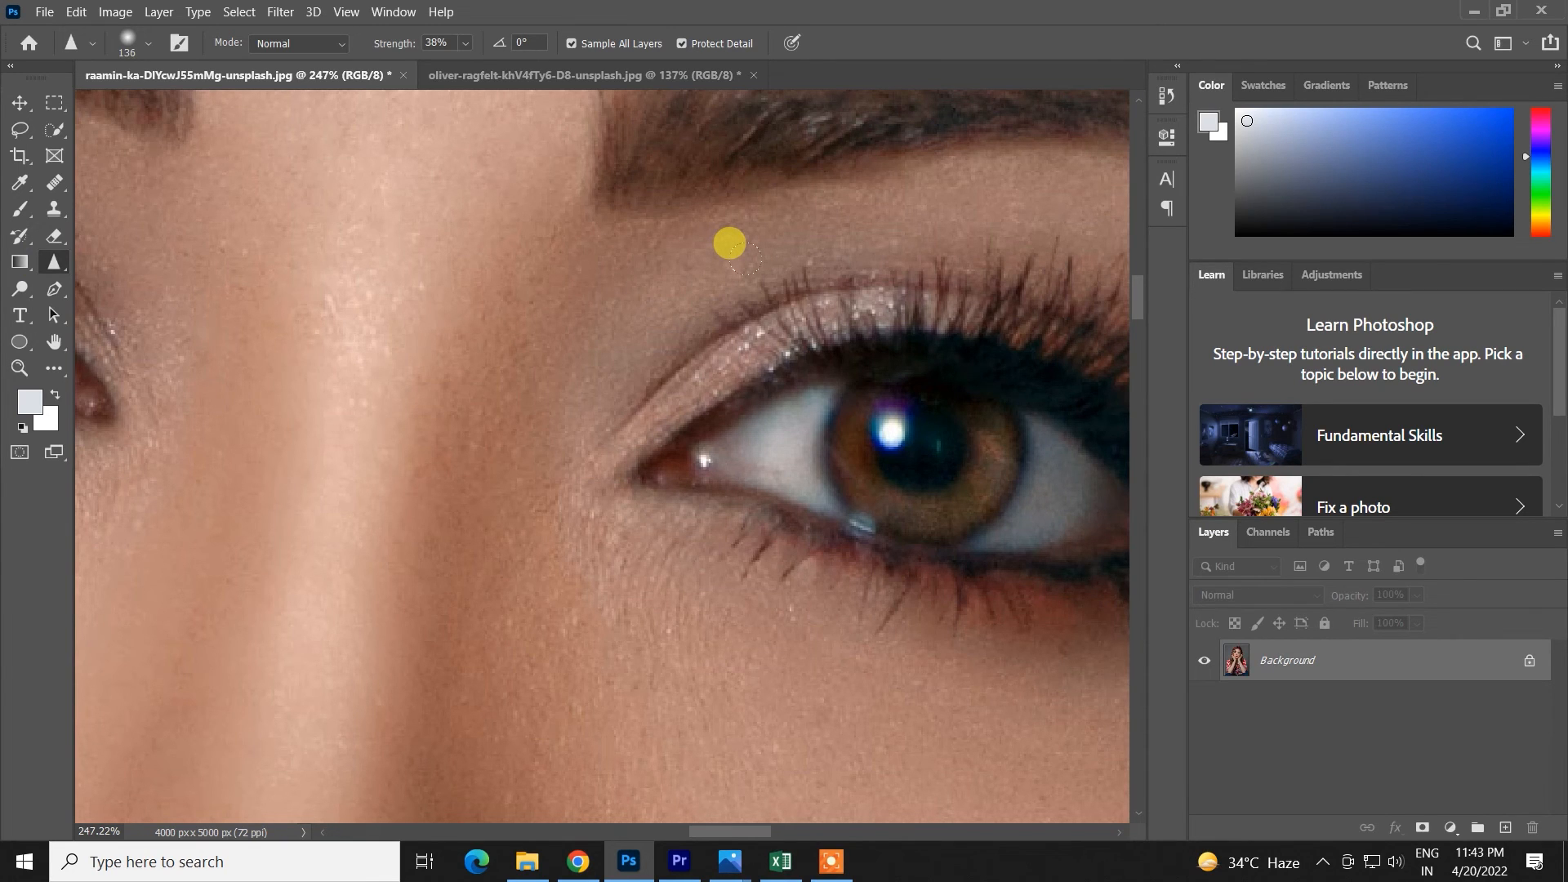
- Reduce the Sharpen brush to 67 px and raise its strength to 100% for the eye area
scroll(206, 405, "down", 8)
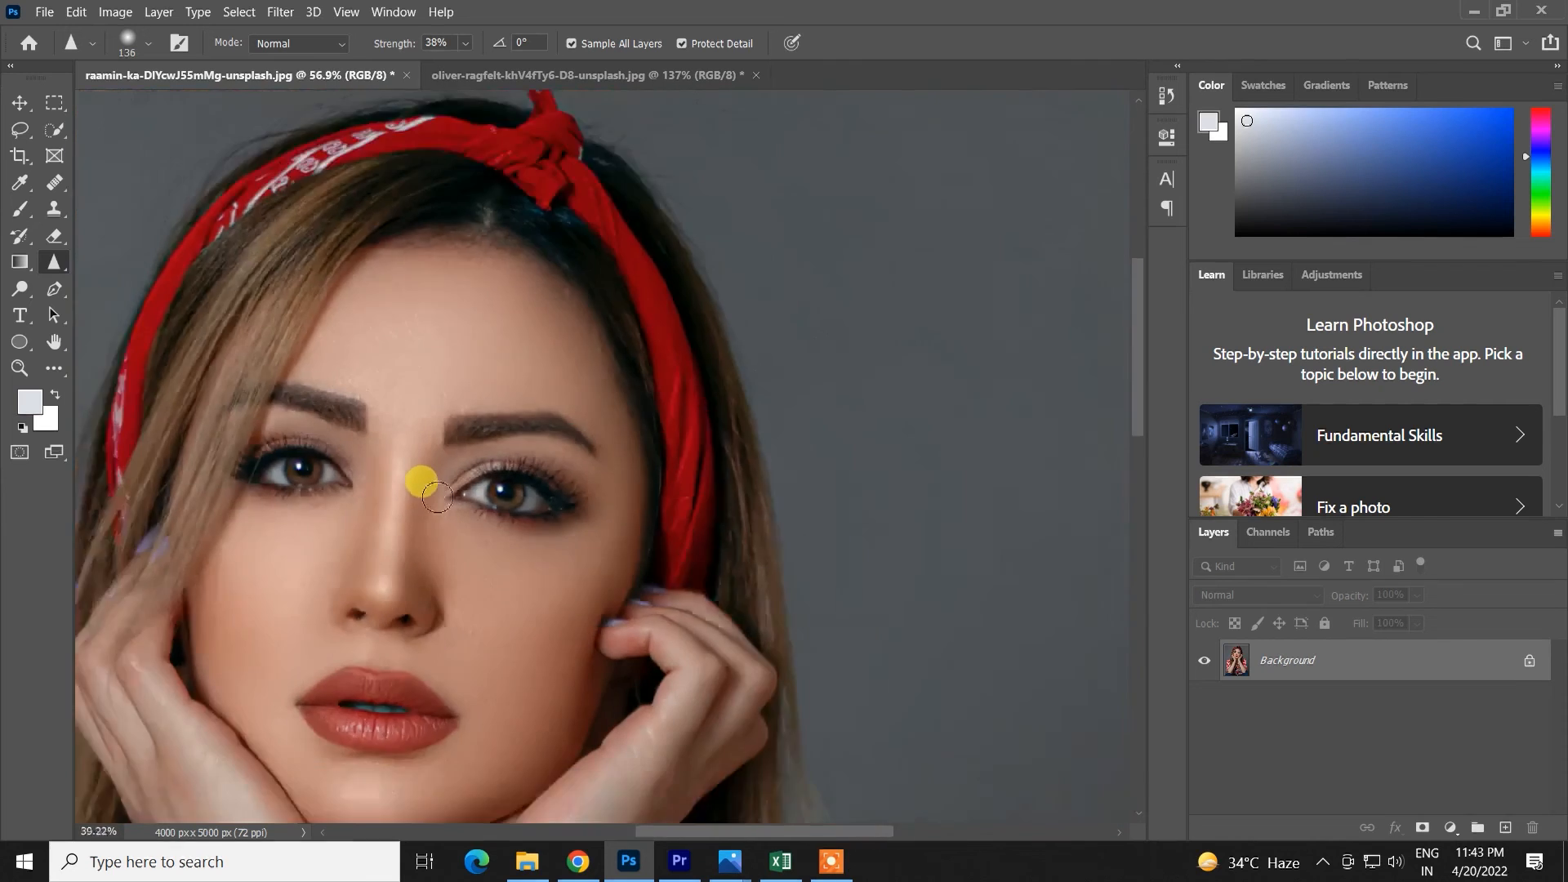
scroll(413, 469, "up", 3)
scroll(468, 463, "up", 4)
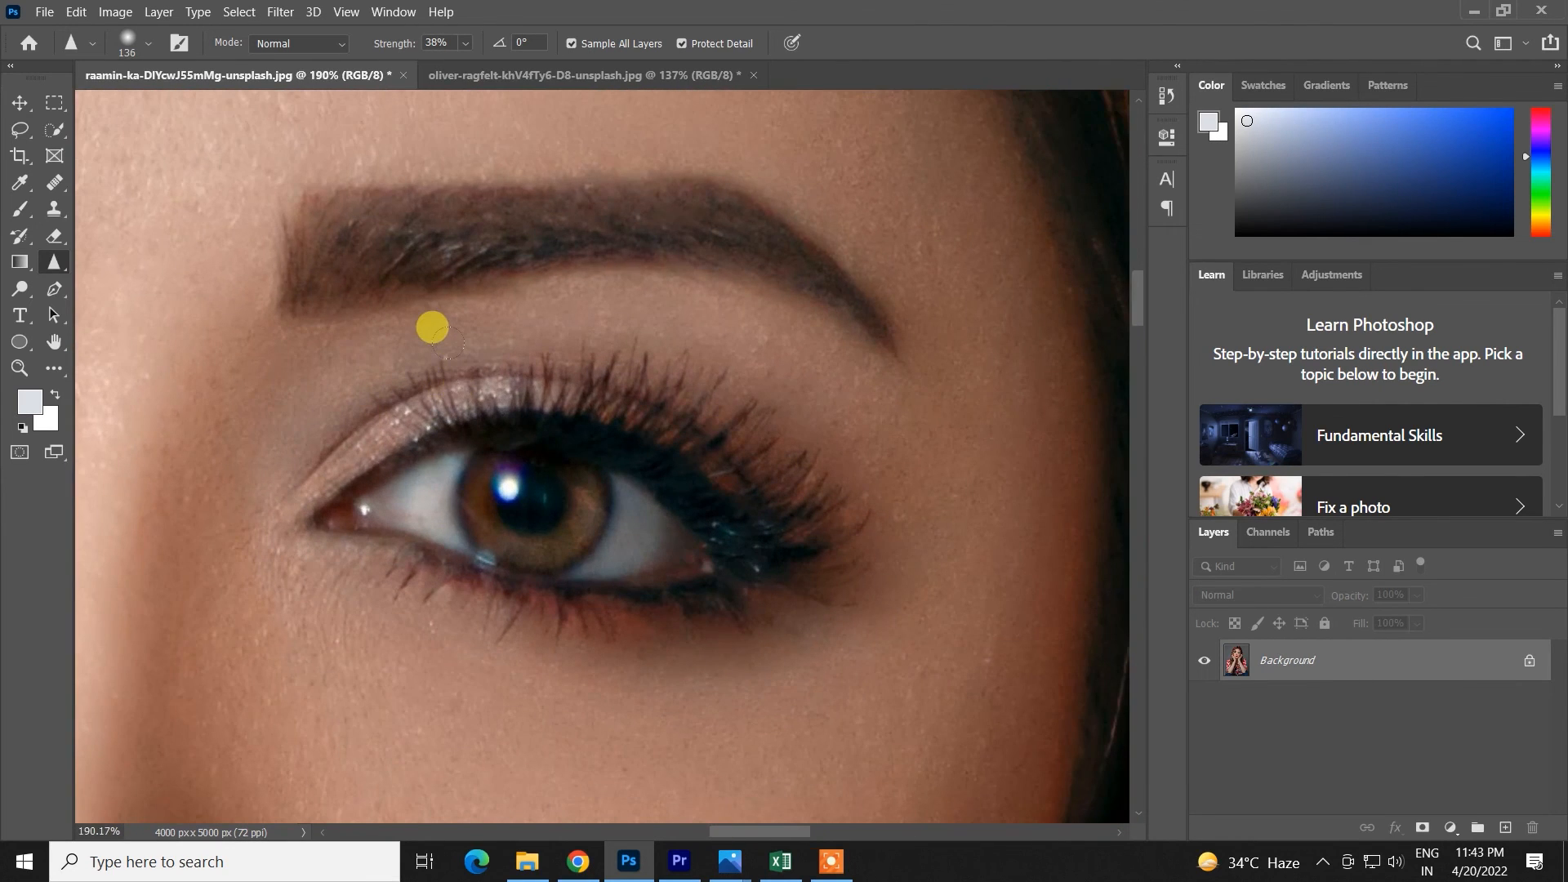
scroll(507, 359, "up", 3)
mouse_move(622, 410)
left_mouse_down()
mouse_move(525, 385)
mouse_move(461, 331)
left_mouse_up()
left_click_drag(390, 47, 700, 88)
- Try sharpening the skin near the inner corner of the eye, and undo all the strokes
mouse_move(155, 303)
left_mouse_down()
mouse_move(86, 477)
mouse_move(97, 421)
mouse_move(186, 441)
left_mouse_up()
key("ctrl+z")
key("ctrl+z")
key("ctrl+z")
key("ctrl+z")
key("ctrl+z")
key("ctrl+z")
key("ctrl+z")
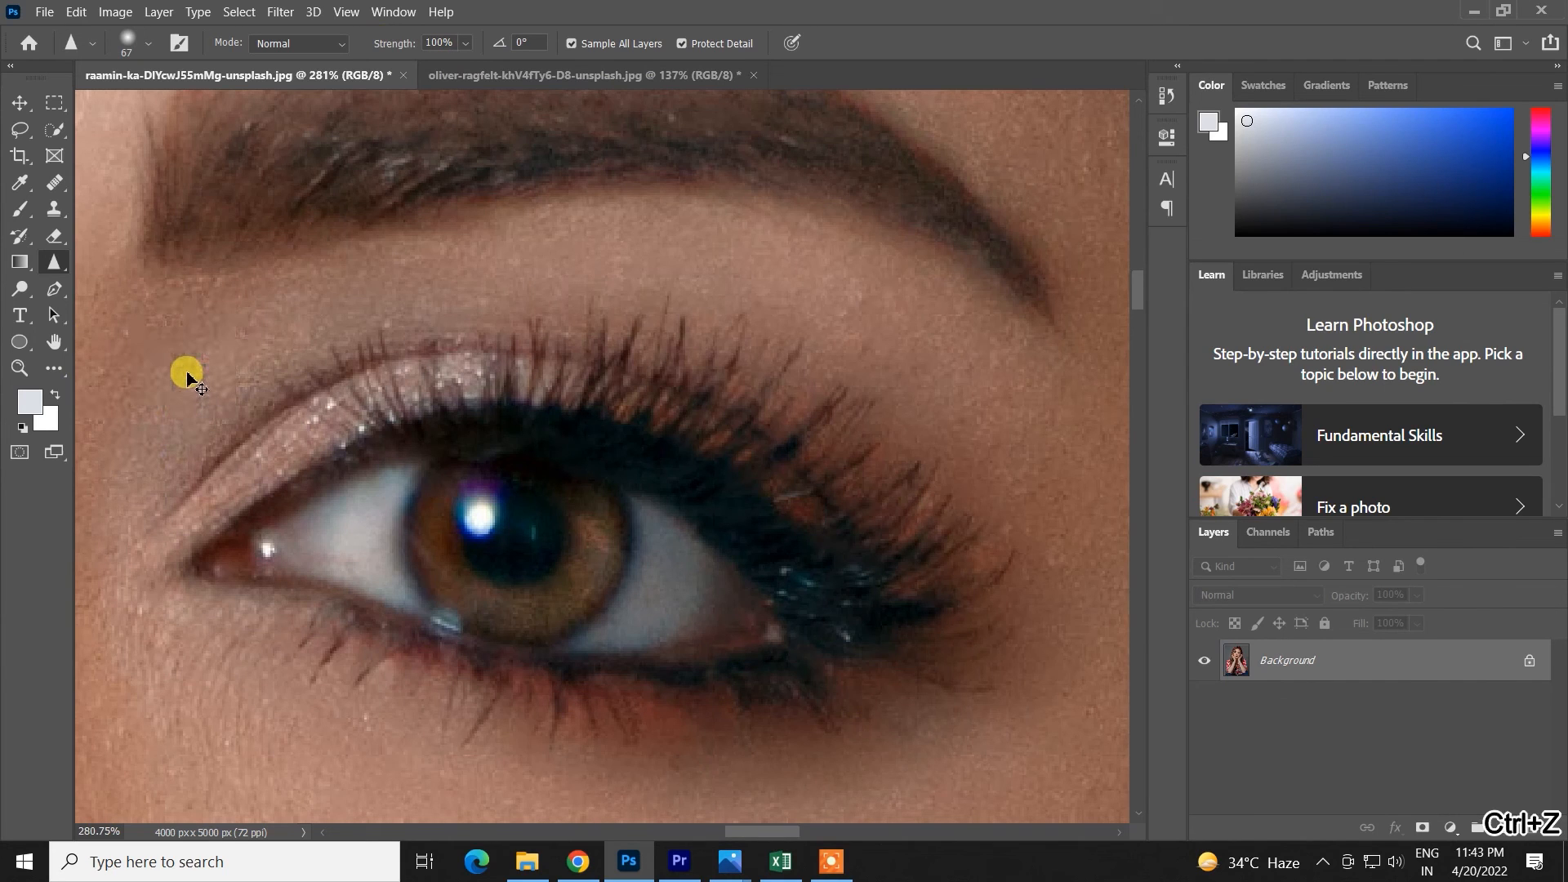
- Set the Sharpen strength to 52% and the brush size to 36 px, and undo the trial sharpening on the upper lashes
left_click_drag(406, 42, 312, 71)
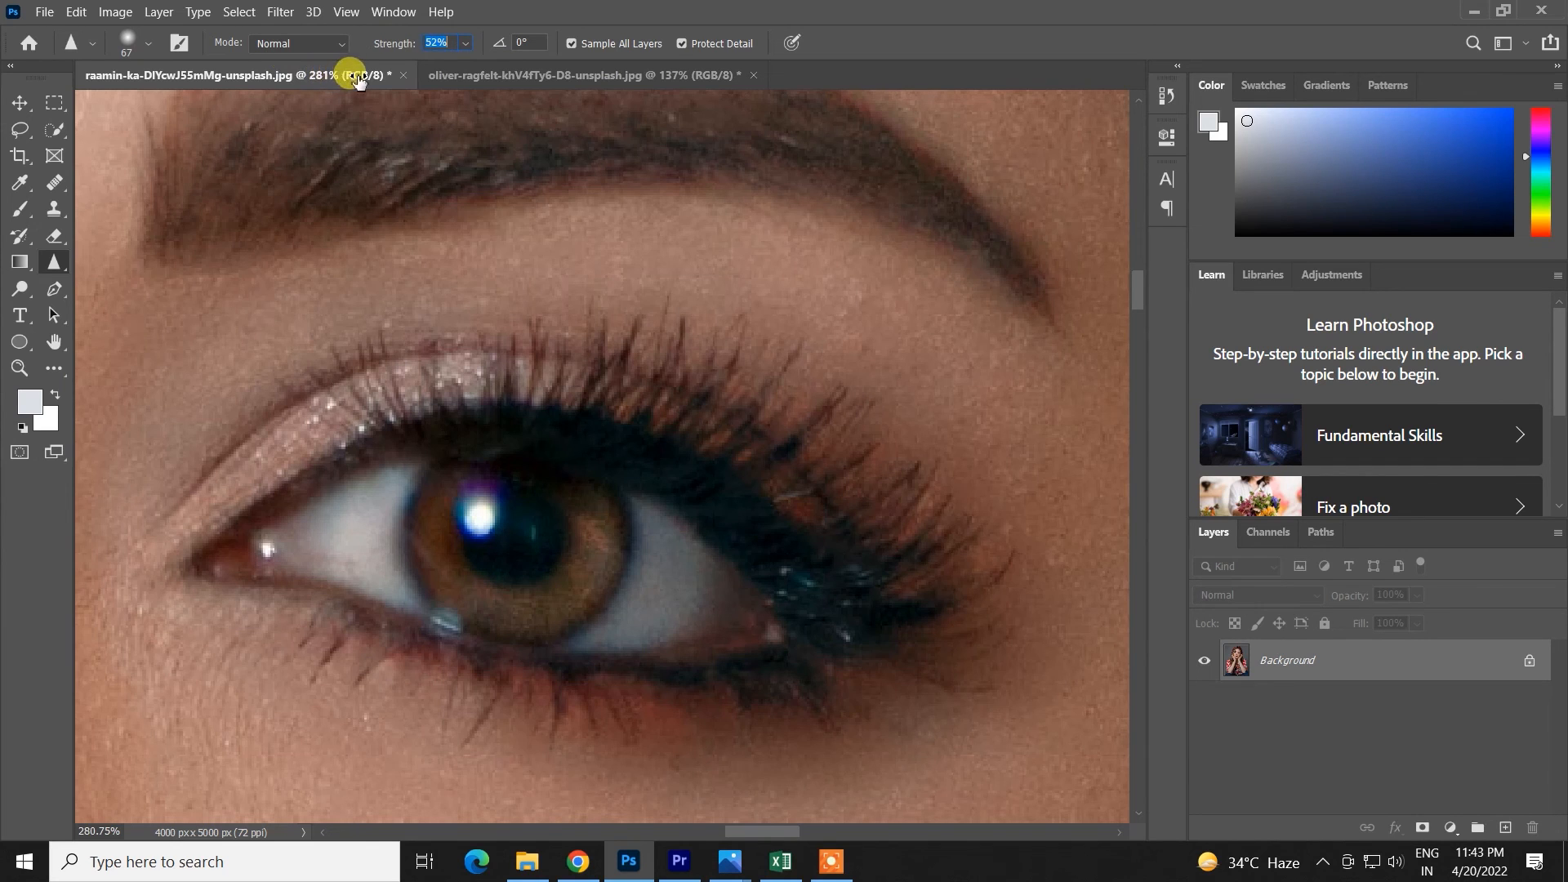
scroll(495, 418, "up", 4)
left_click_drag(590, 413, 525, 408)
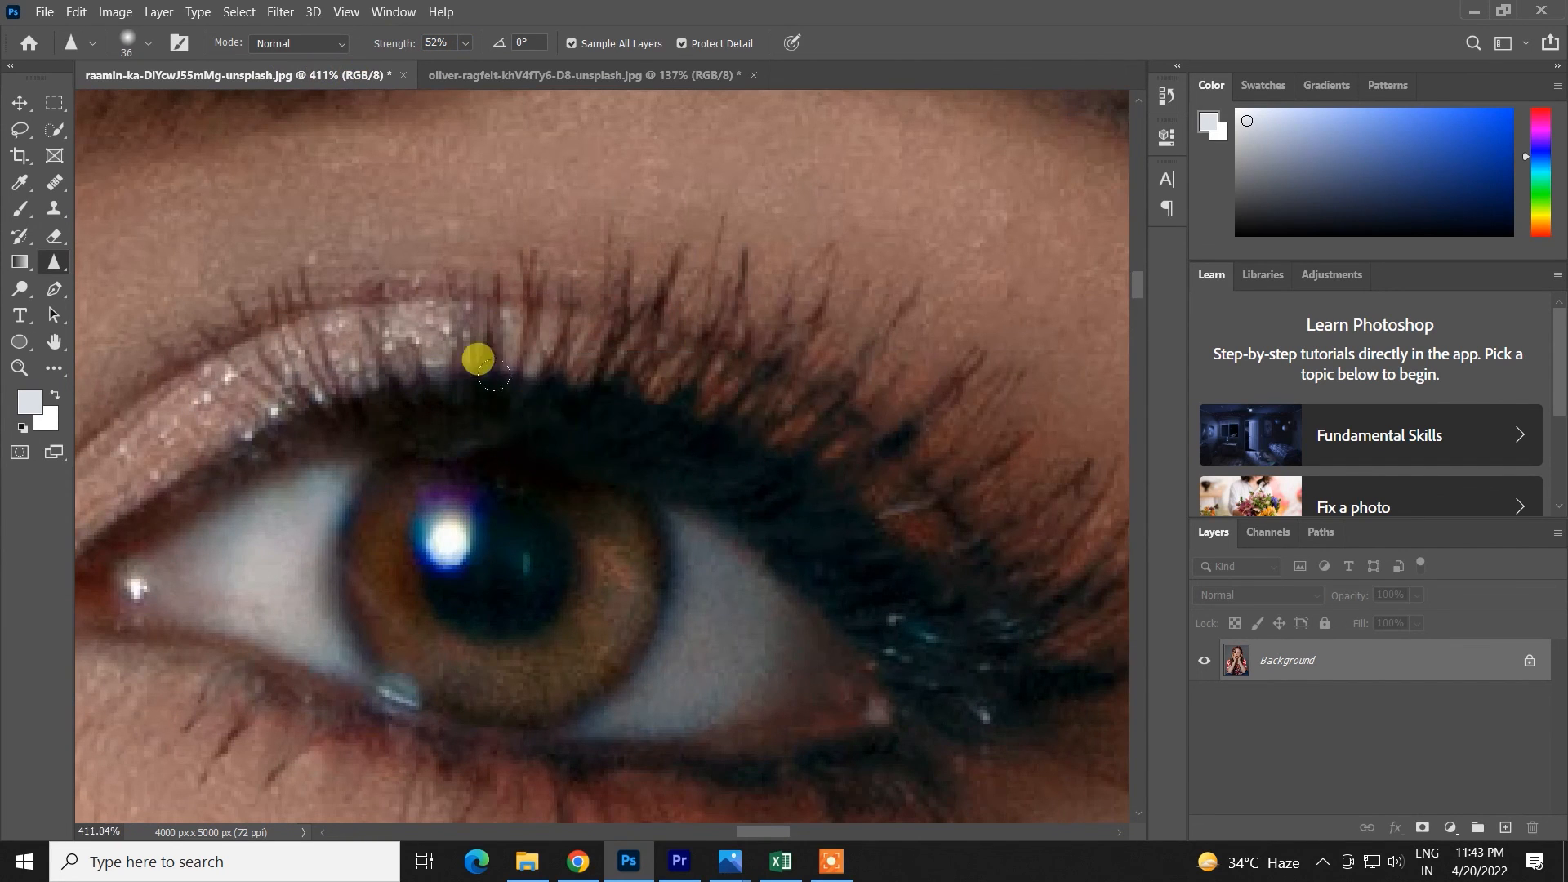
right_click(478, 288, "alt")
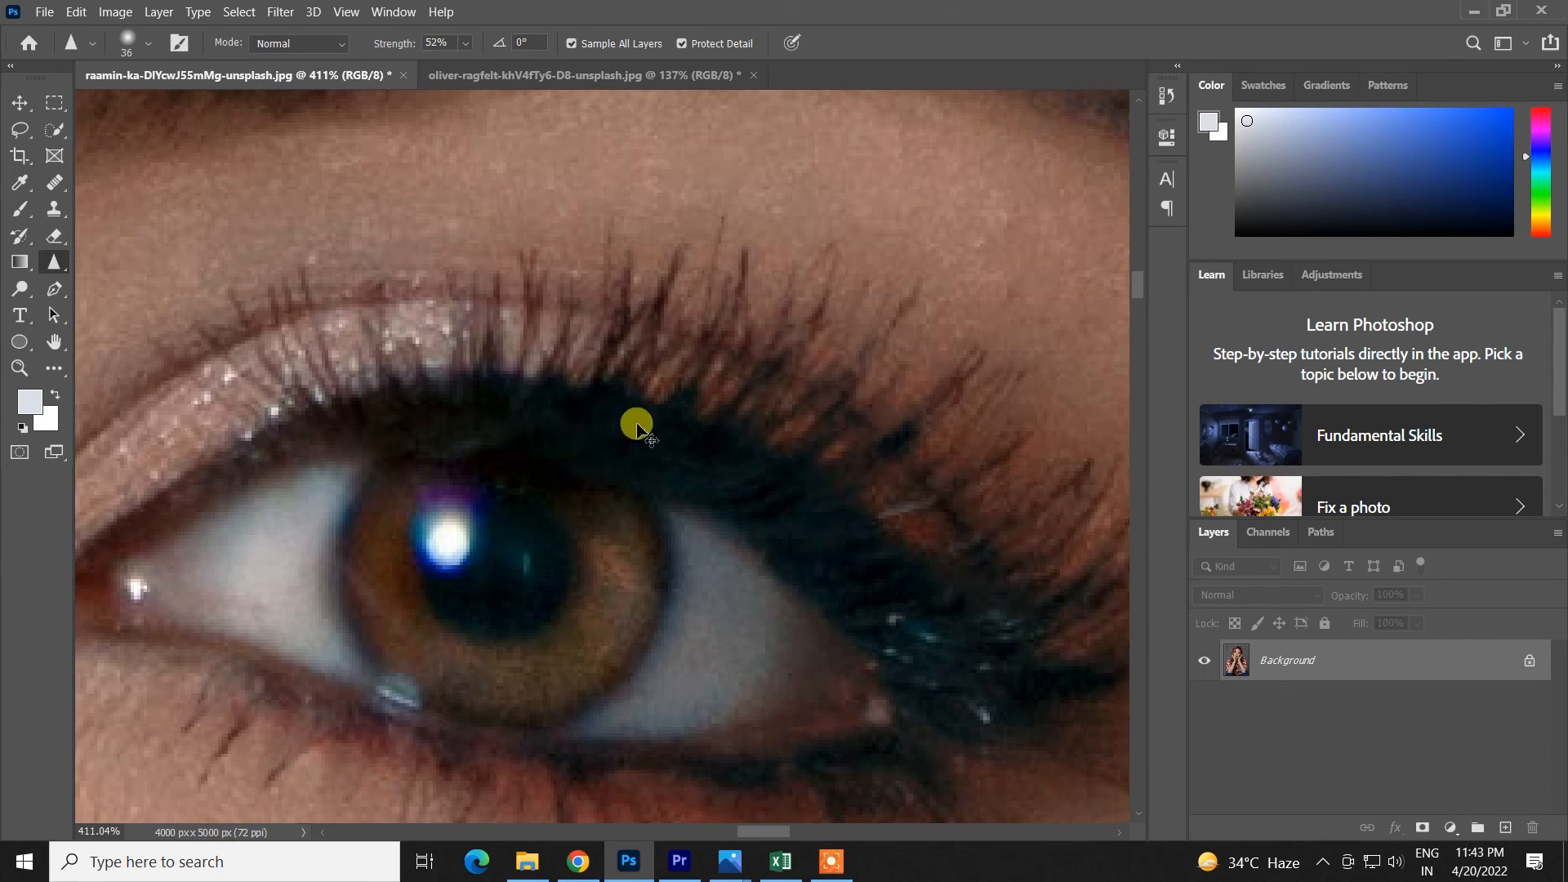
key("ctrl+z")
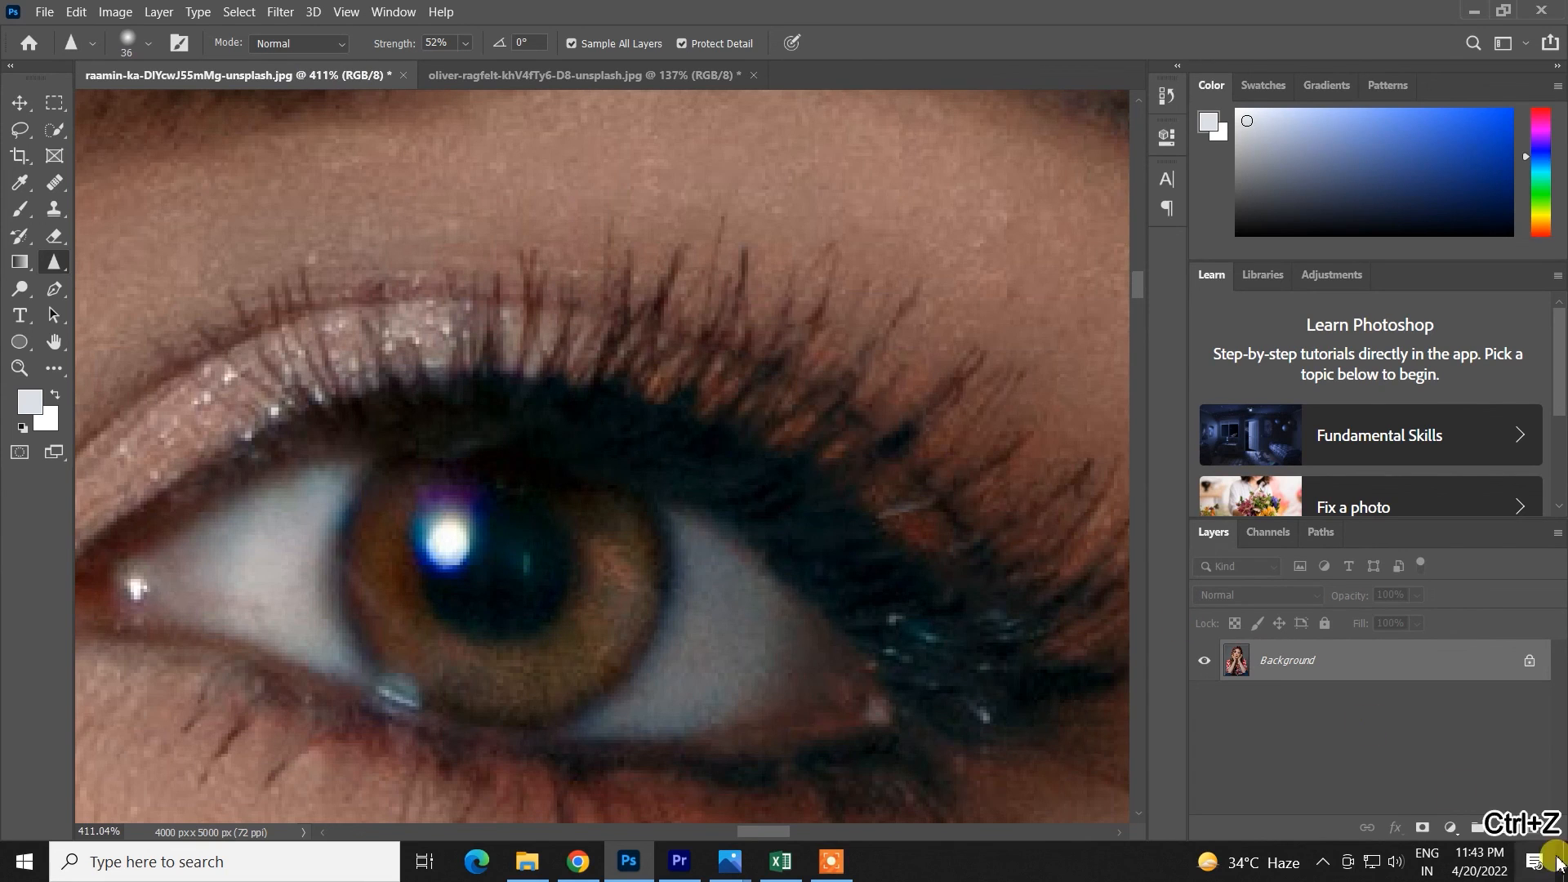
- Add a new empty layer and sharpen the eye's lashes and outer corner on it
left_click(1505, 828)
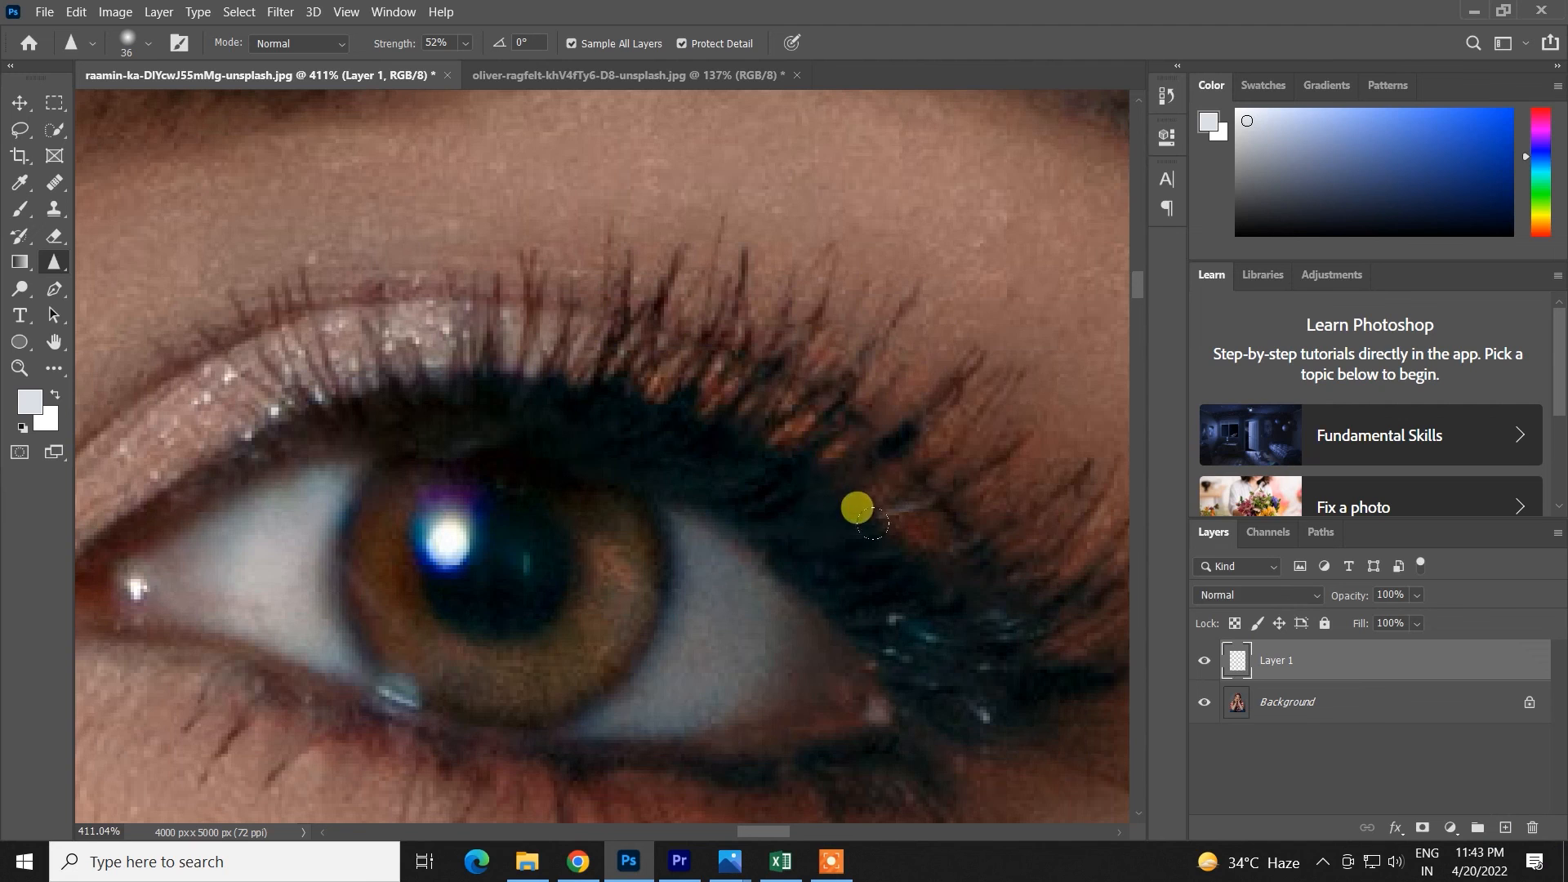
left_click_drag(903, 546, 740, 495)
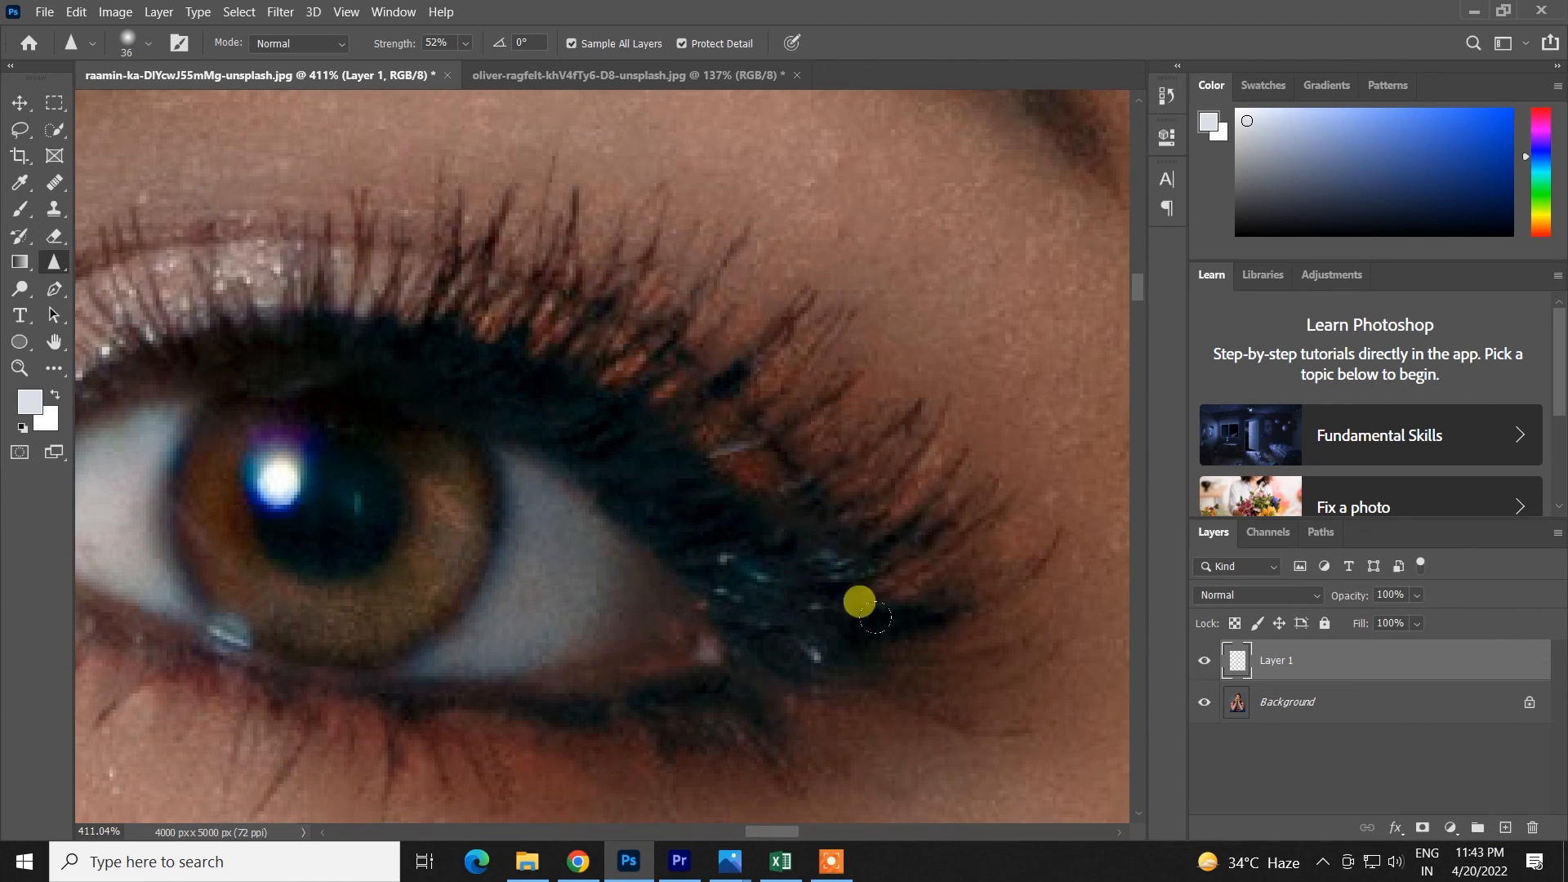
left_click_drag(508, 563, 808, 731)
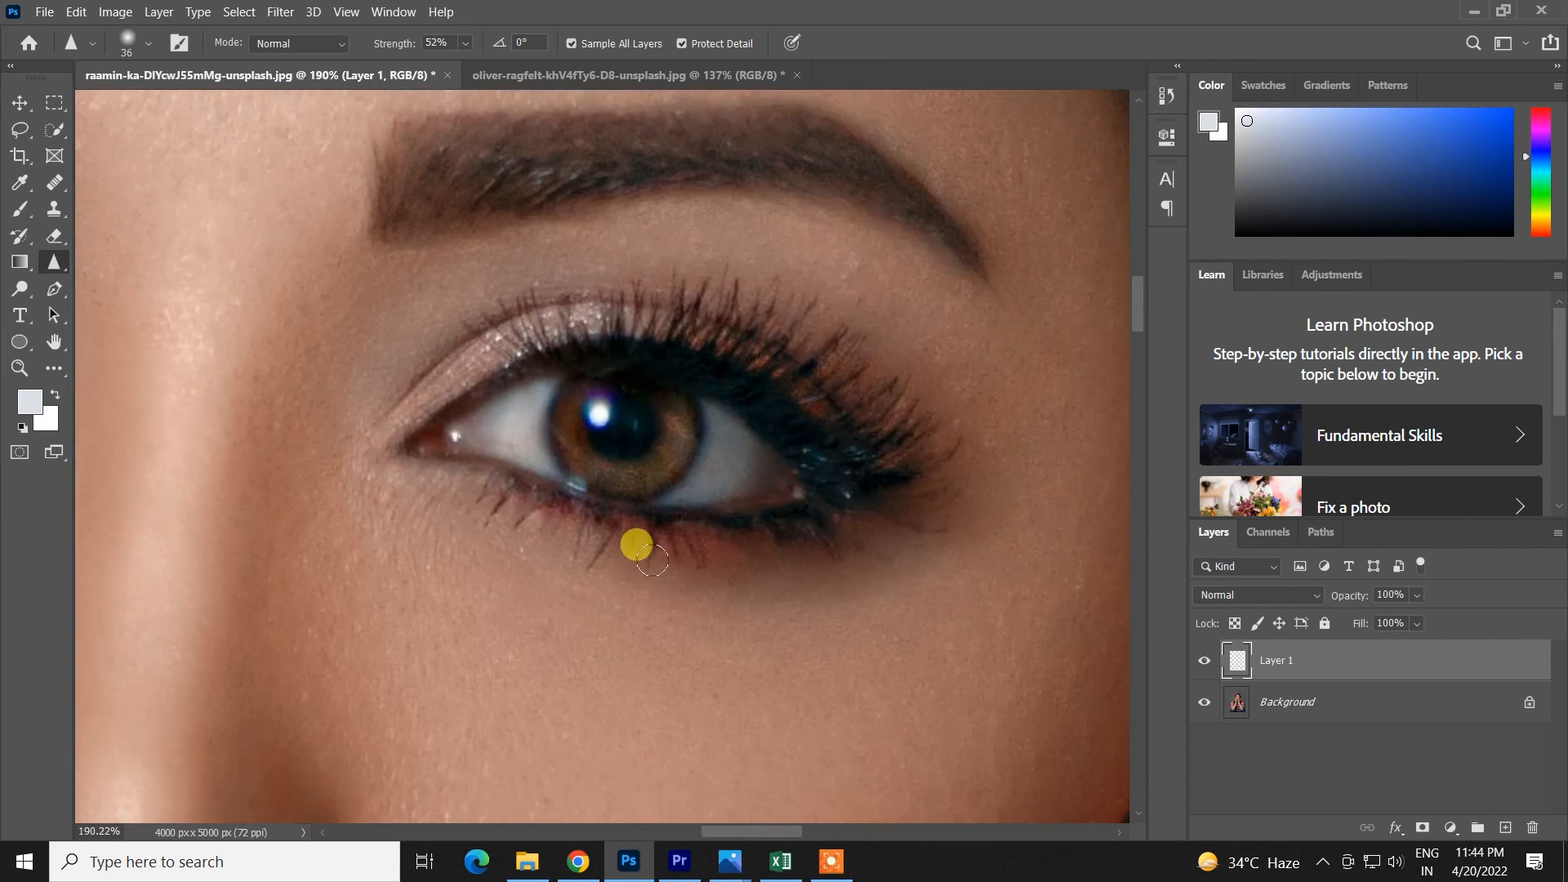
scroll(638, 556, "up", 1)
left_click_drag(644, 579, 569, 716)
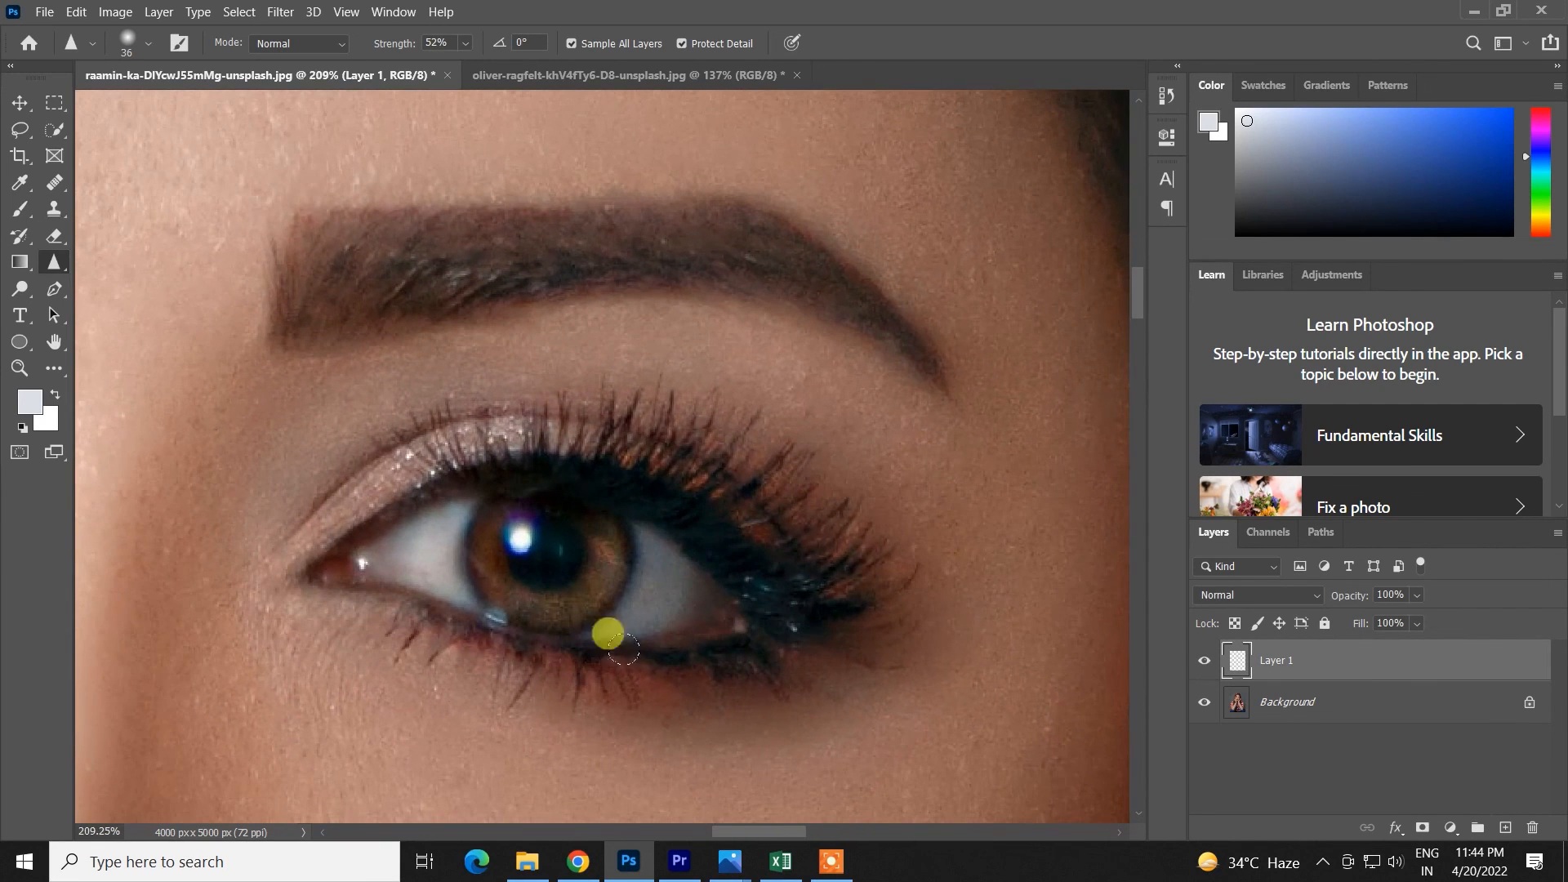
- Compare the eye and eyebrow with and without the sharpening layer by toggling that layer's visibility
left_click(1204, 661)
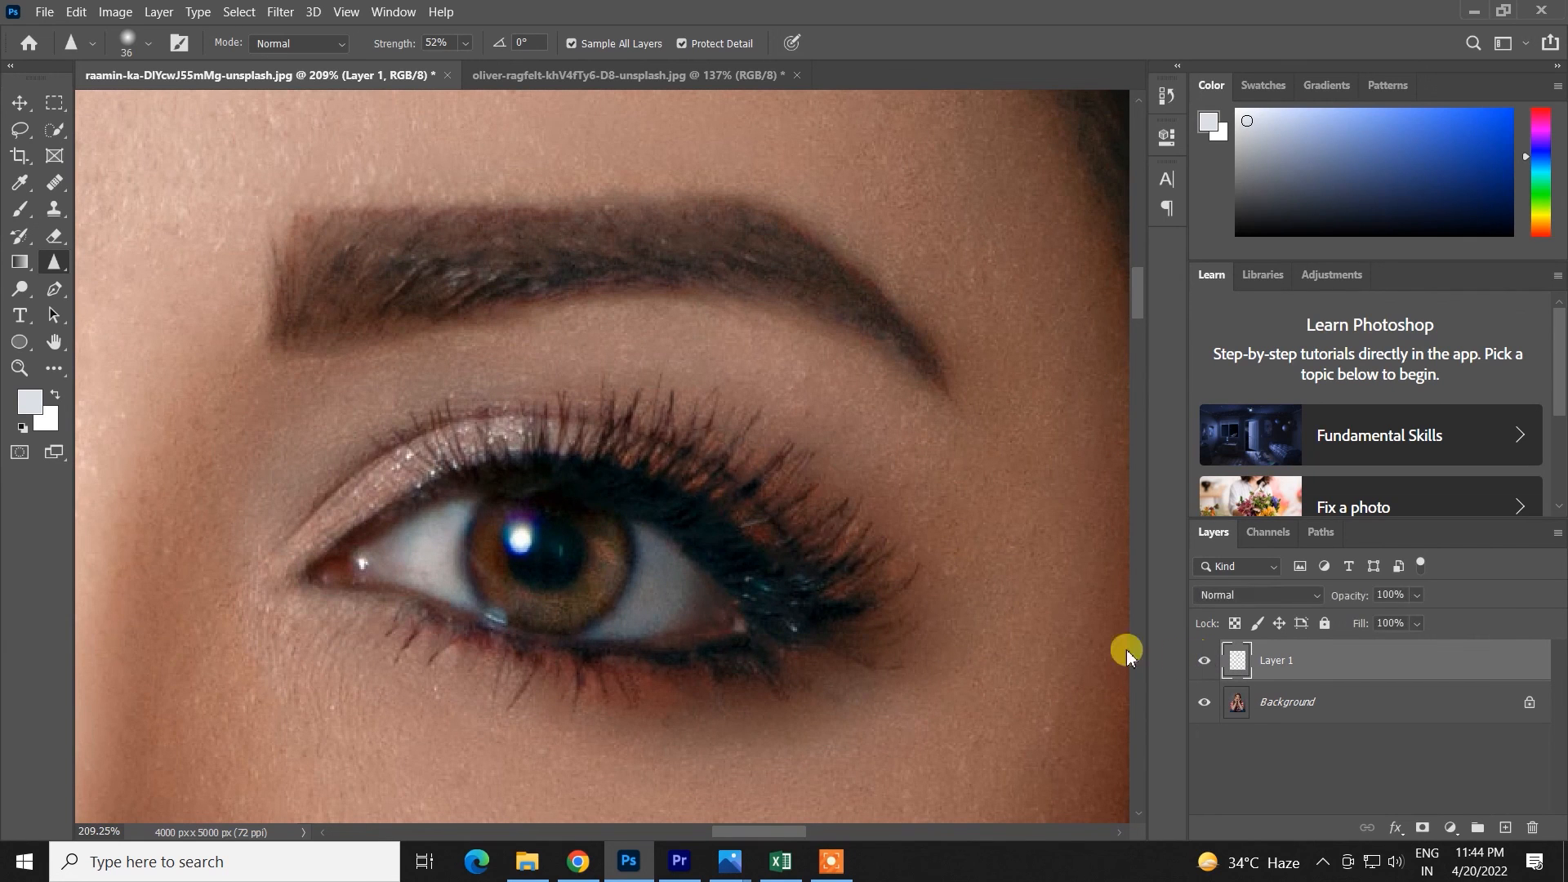
scroll(833, 553, "up", 3)
scroll(780, 539, "down", 3)
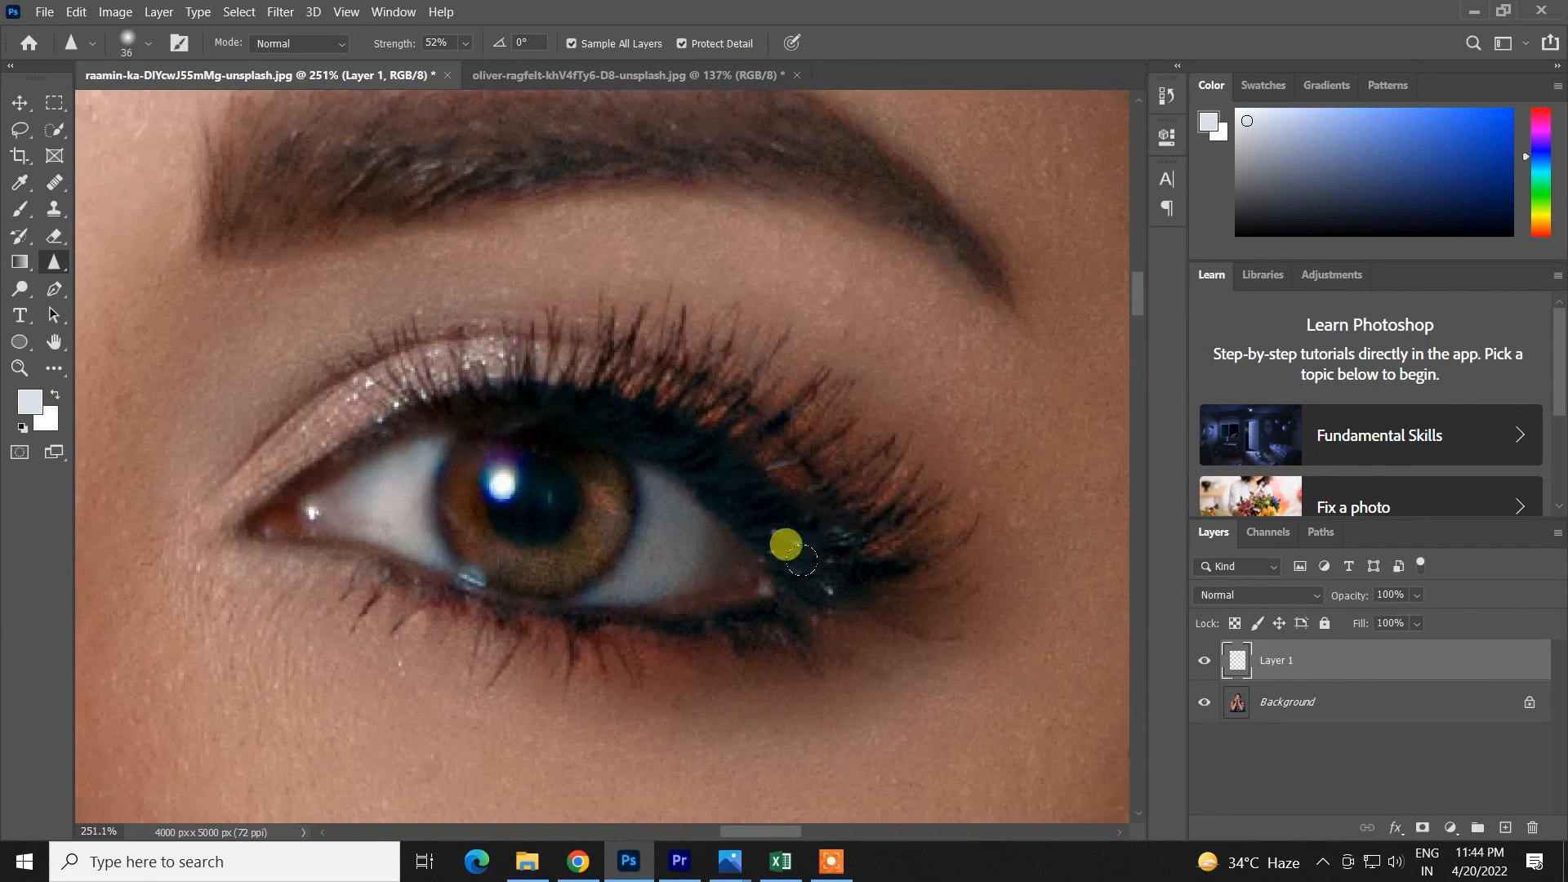
scroll(759, 543, "up", 1)
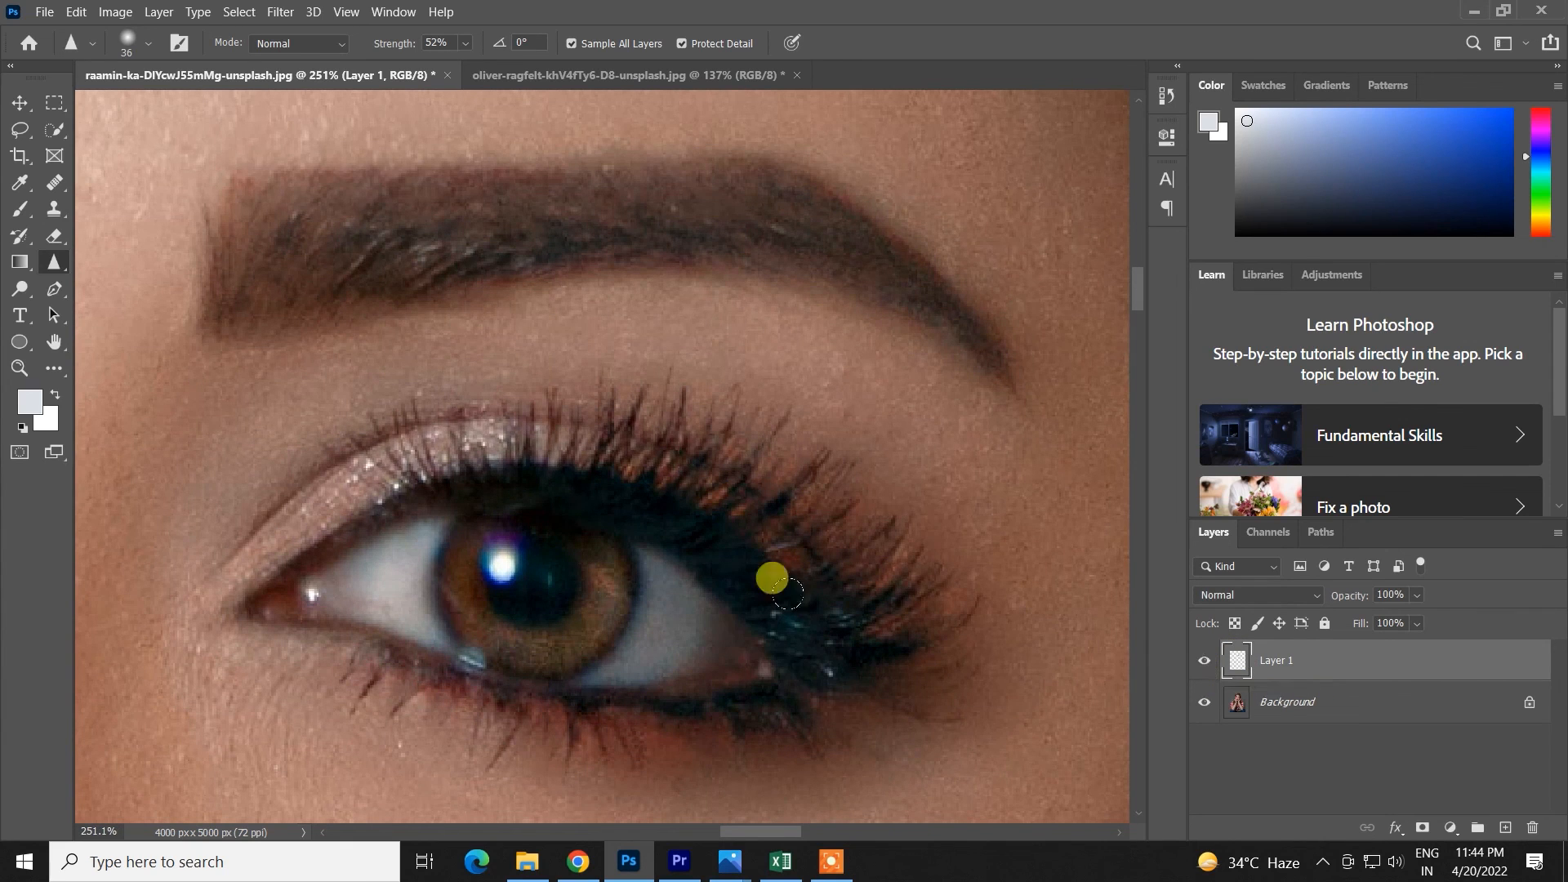
left_click(1205, 663)
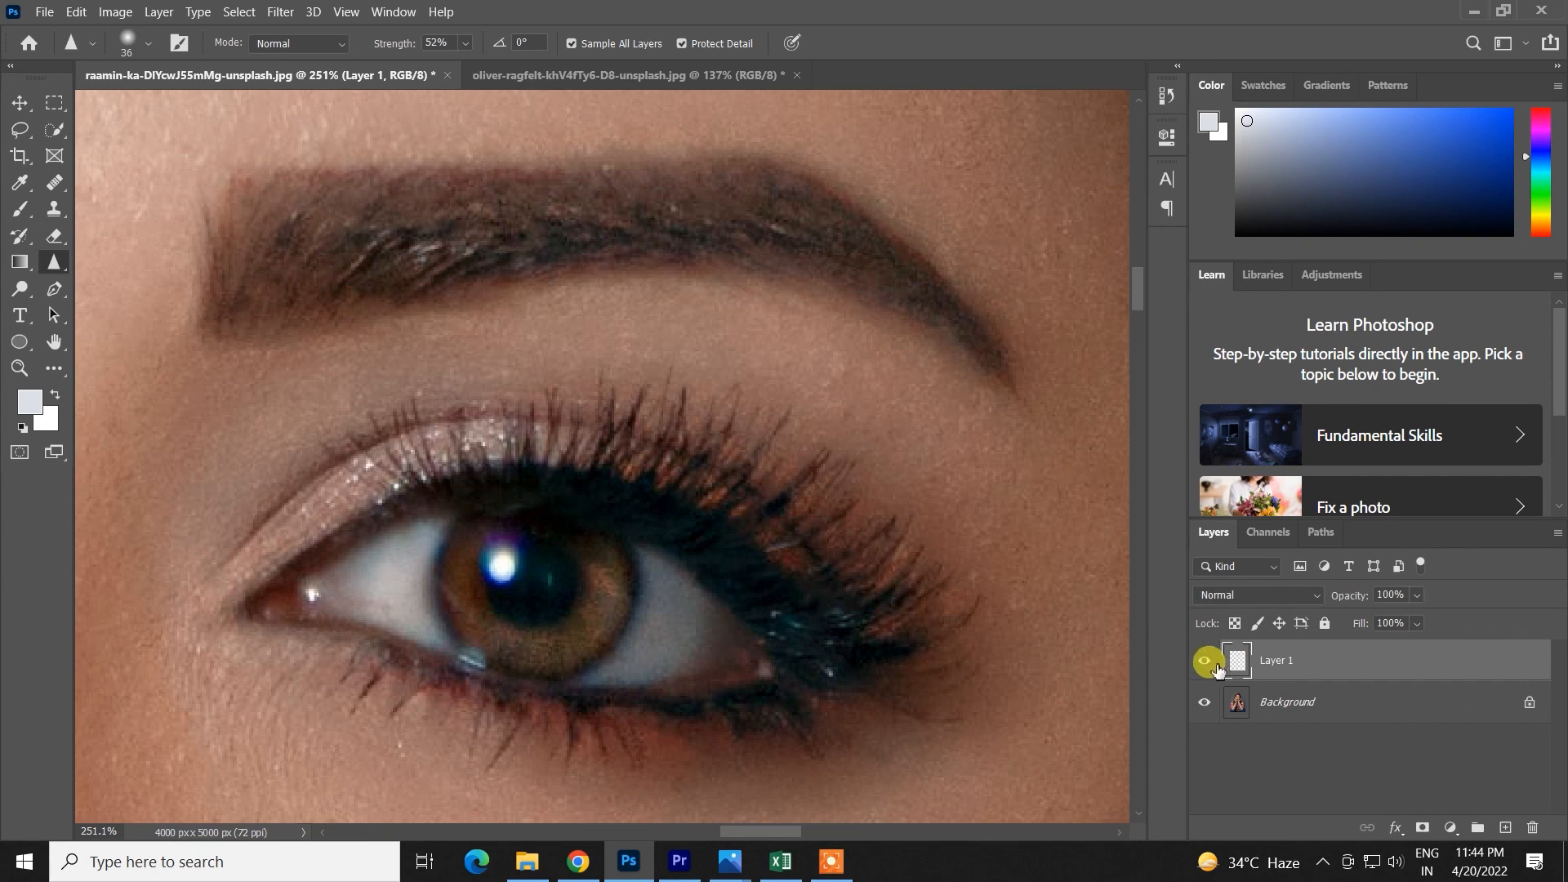
- Bring the woman's other eye into close view for sharpening on the same layer
scroll(640, 437, "down", 6)
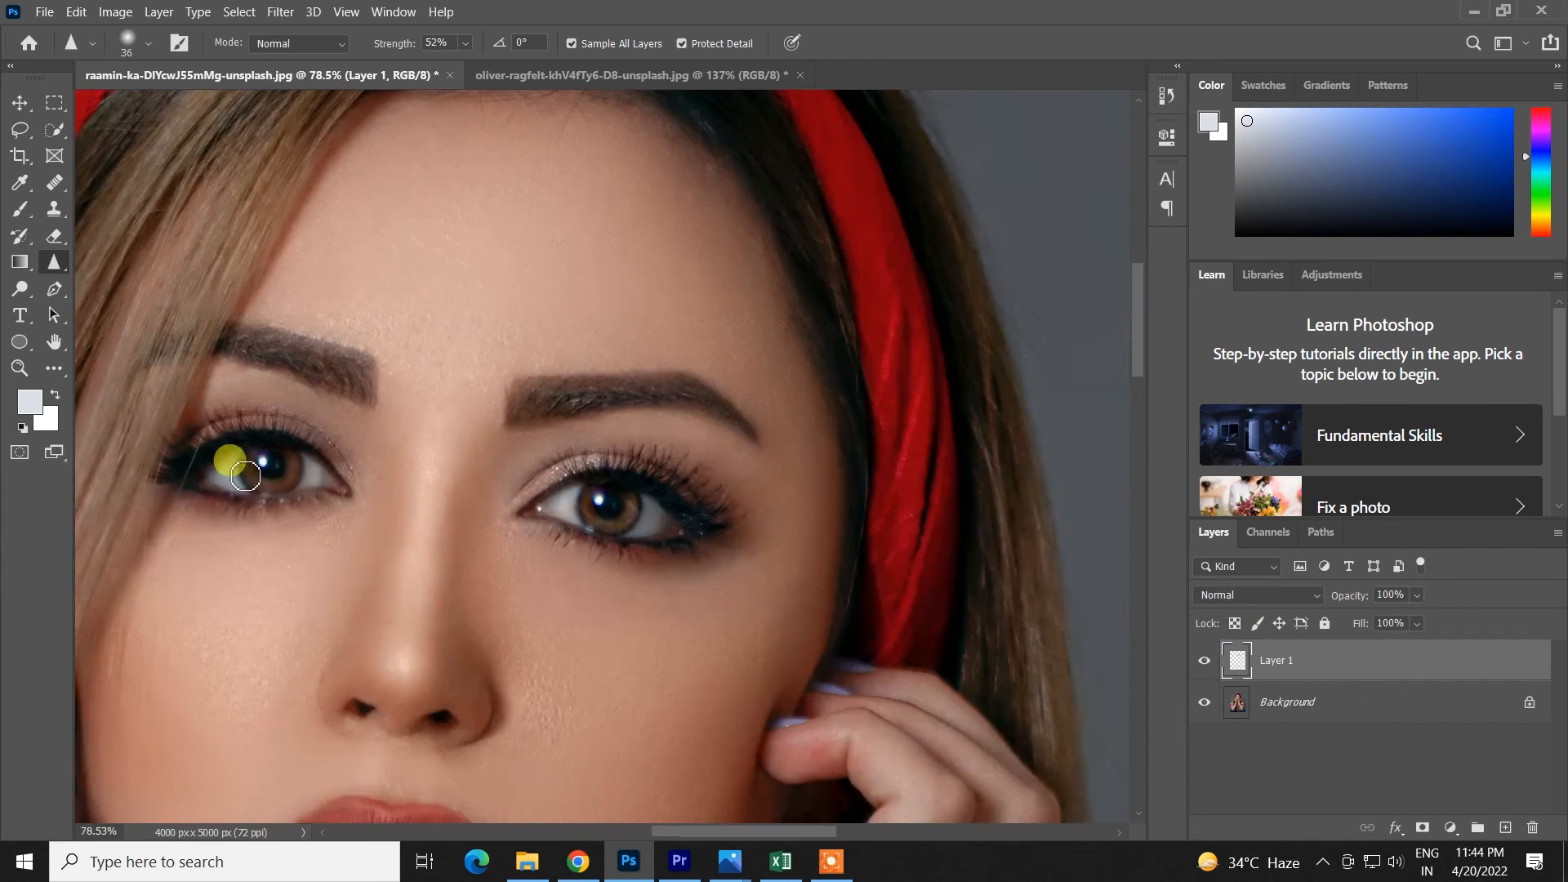
scroll(205, 494, "up", 7)
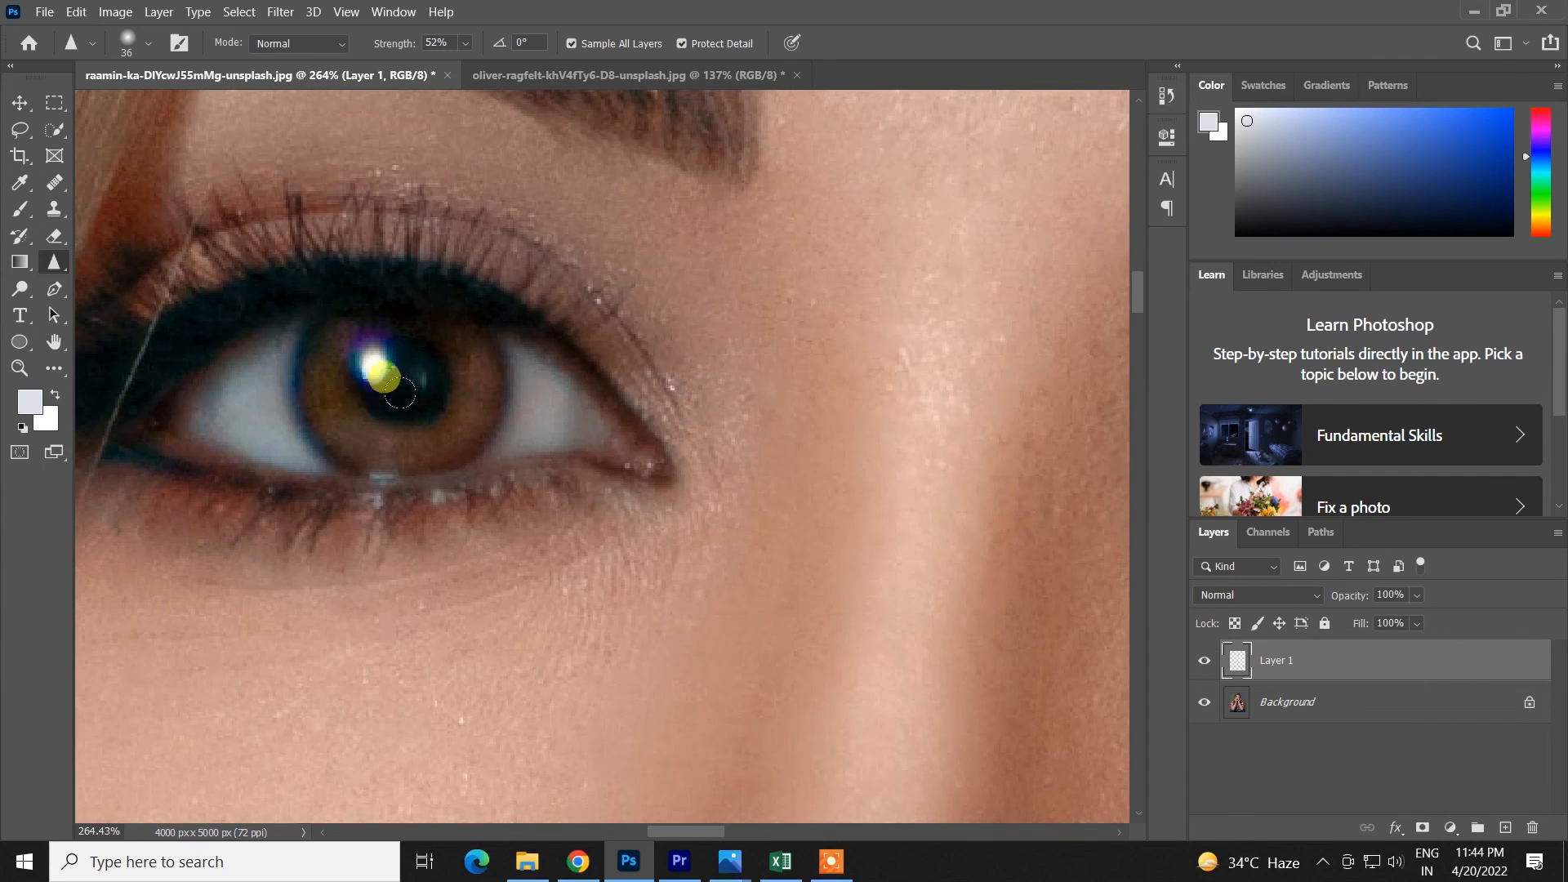